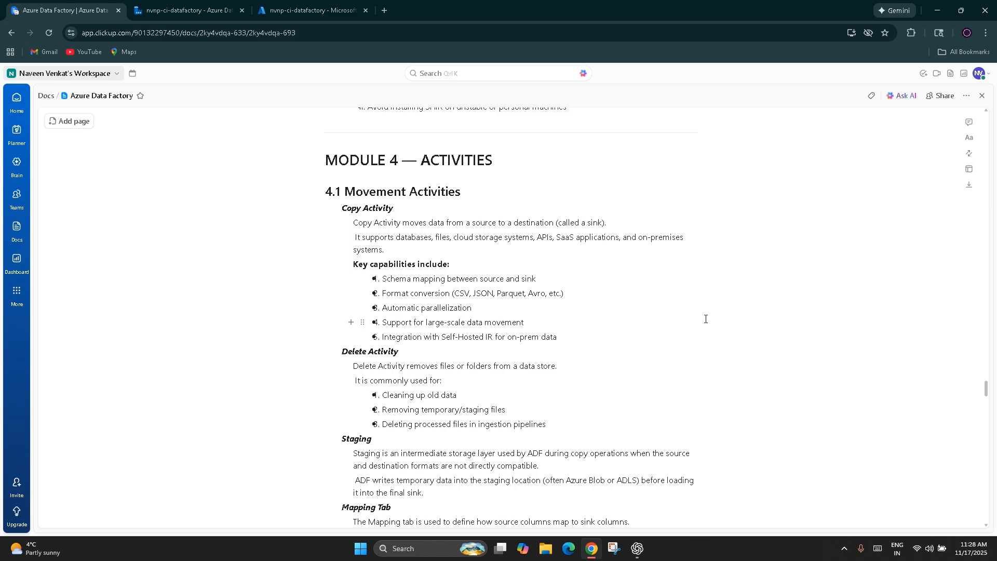
Step: Switch to the Azure Data Factory pipeline, move the Copy data activity farther from the Notebook activity, and enlarge its settings area
{"action": "left_click_drag", "start_coordinate": [394, 208], "coordinate": [340, 208]}
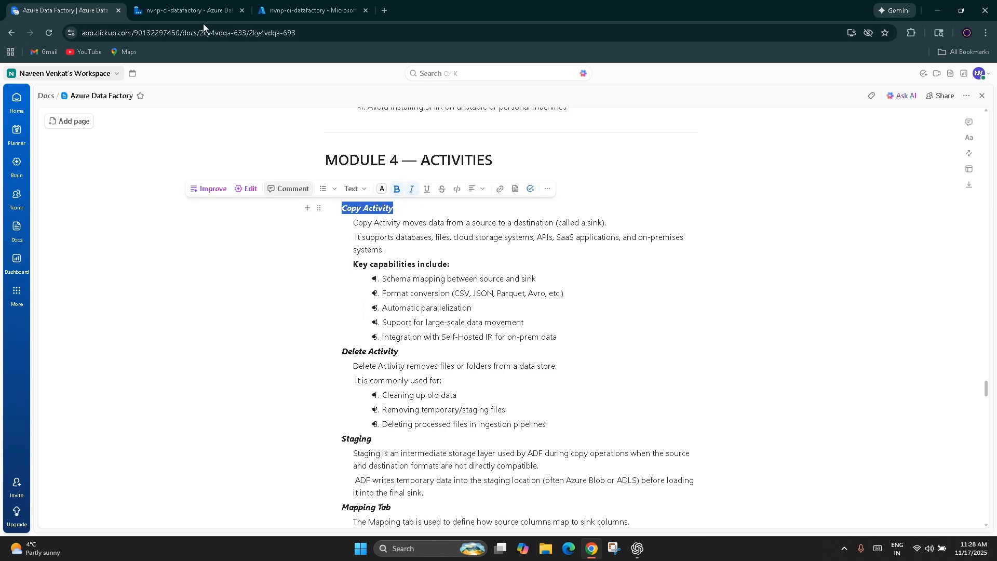
{"action": "left_click", "coordinate": [164, 8]}
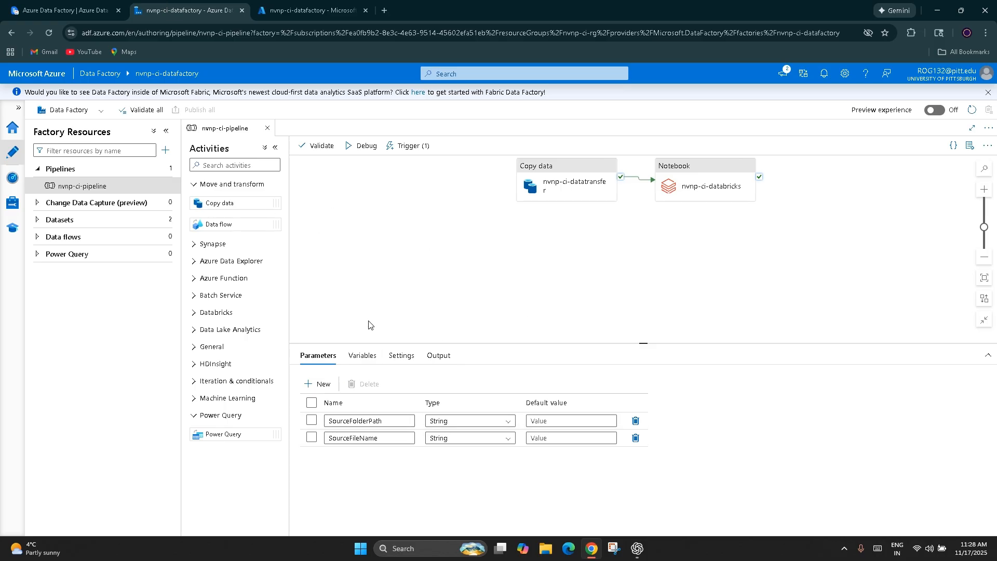
{"action": "left_click", "coordinate": [575, 236]}
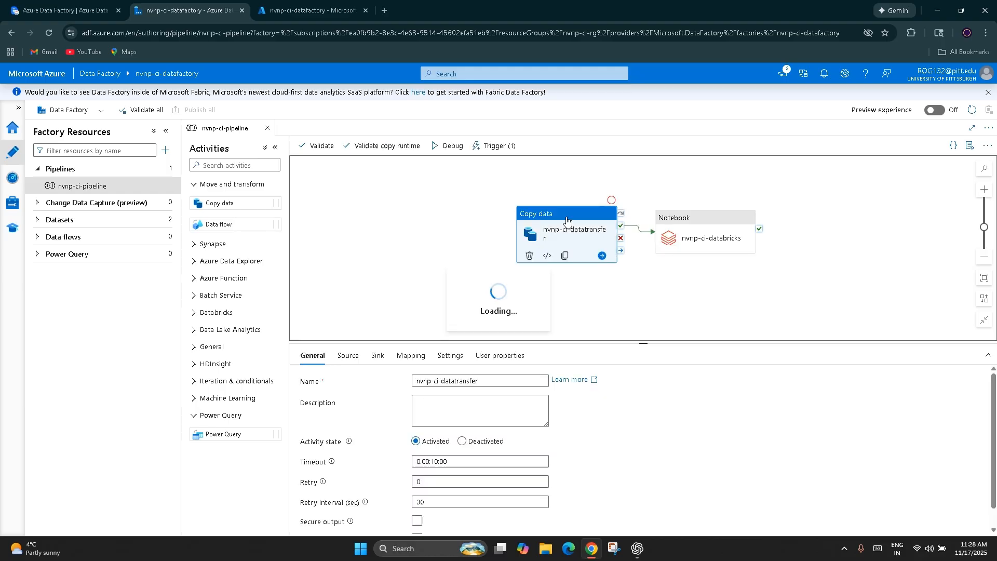
{"action": "left_click_drag", "start_coordinate": [566, 218], "coordinate": [460, 210]}
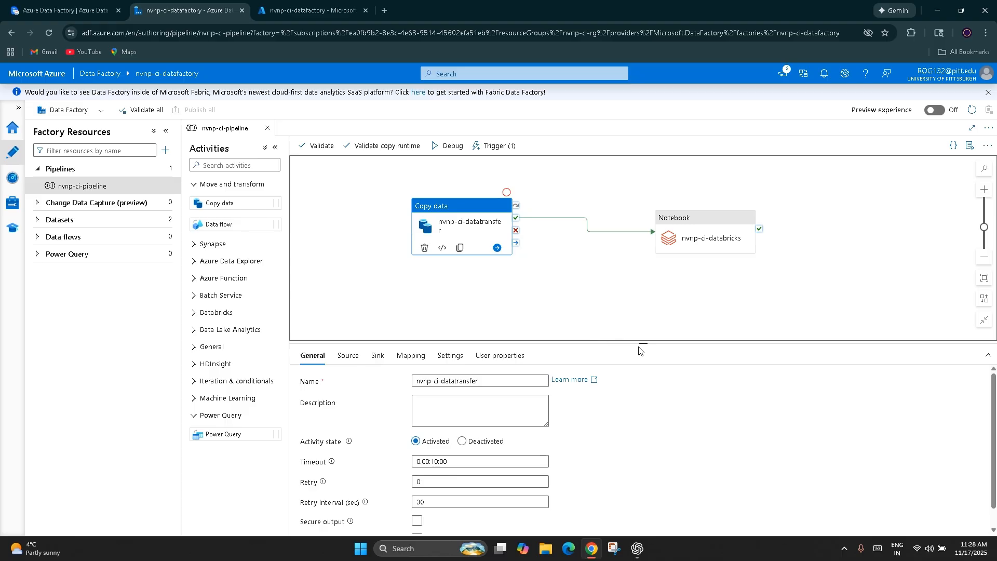
{"action": "left_click_drag", "start_coordinate": [641, 344], "coordinate": [643, 281]}
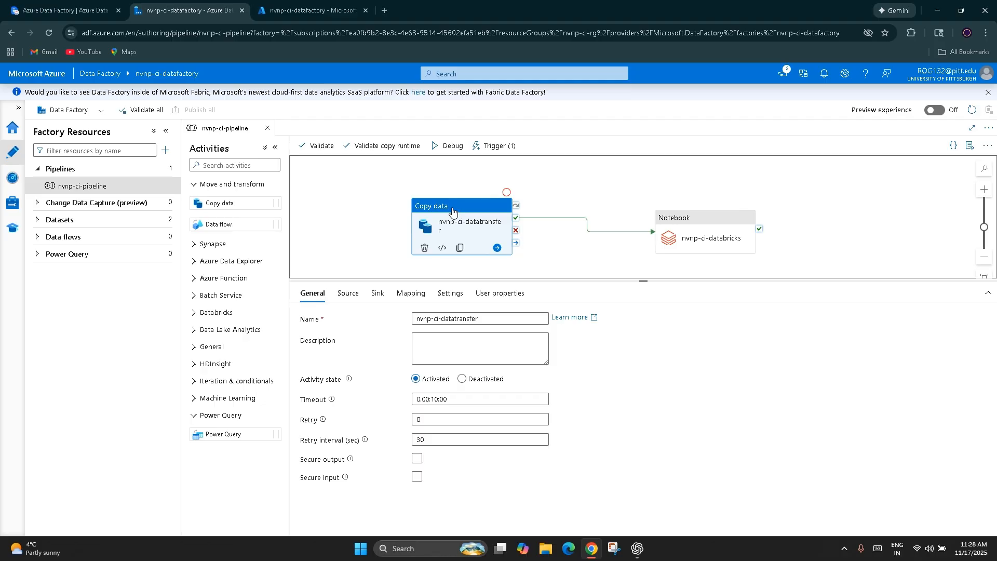
Step: Review the source and sink settings of the nvnp-ci-datatransfer copy activity
{"action": "left_click", "coordinate": [348, 294]}
{"action": "left_click", "coordinate": [375, 295]}
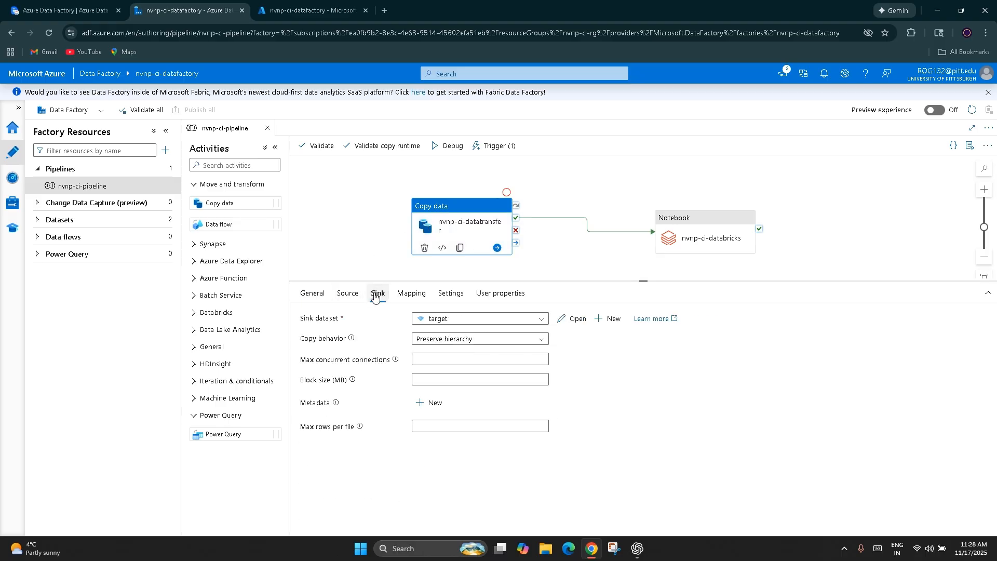
{"action": "left_click", "coordinate": [349, 294]}
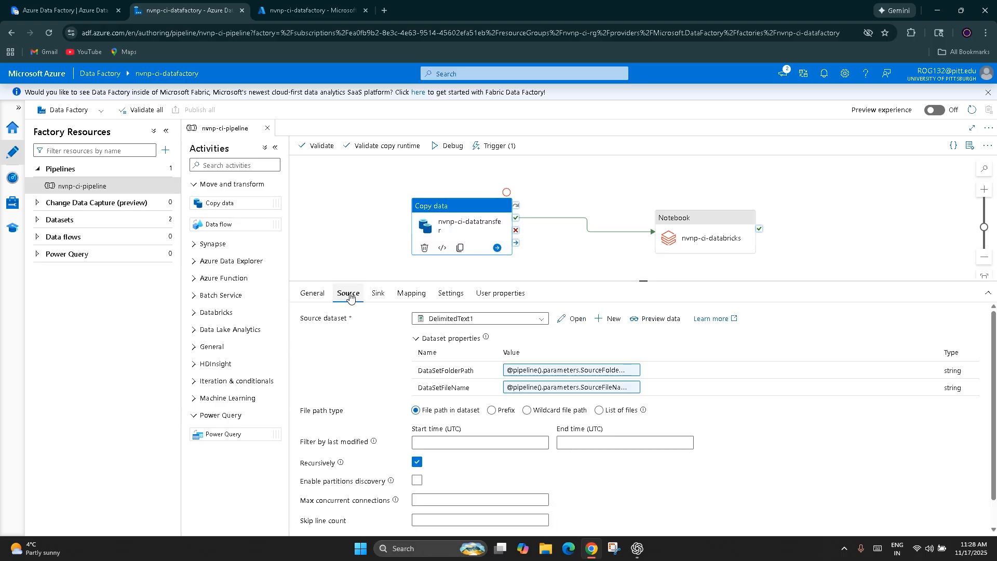
{"action": "left_click", "coordinate": [377, 294]}
{"action": "left_click", "coordinate": [351, 296]}
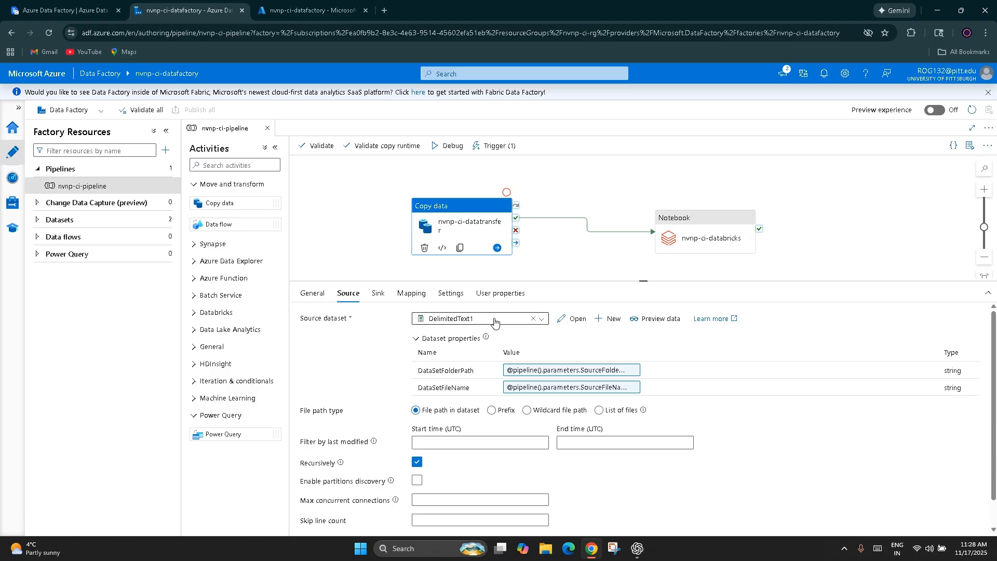
{"action": "left_click", "coordinate": [378, 293]}
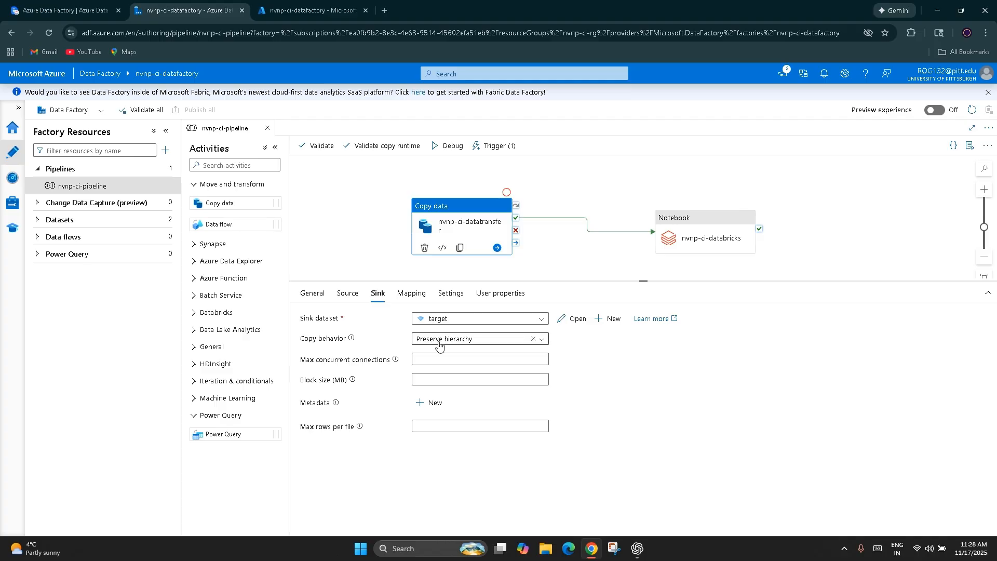
Step: Try deactivating the nvnp-ci-datatransfer activity in its general settings and return its state to Activated
{"action": "left_click", "coordinate": [312, 293]}
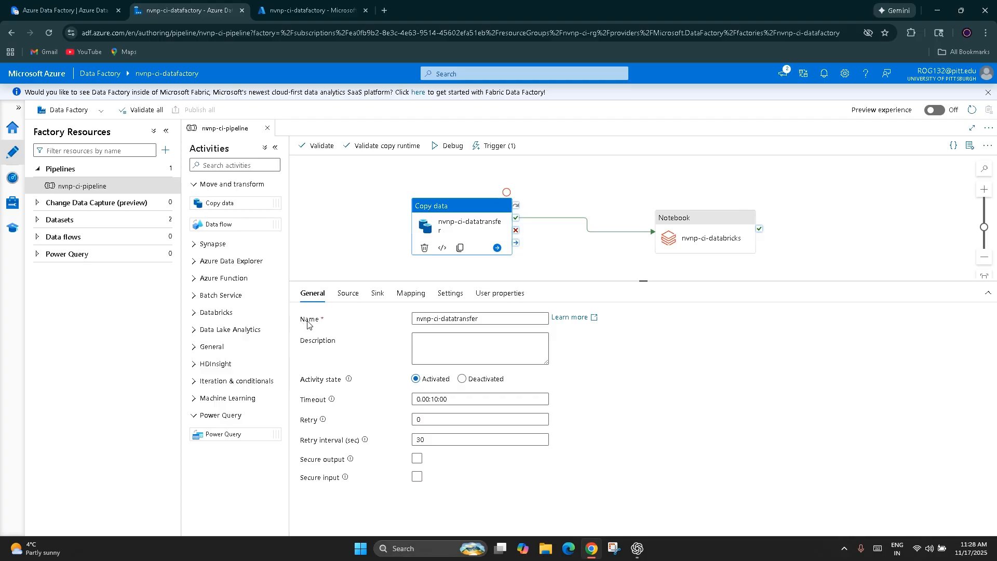
{"action": "left_click", "coordinate": [449, 347]}
{"action": "left_click", "coordinate": [462, 378]}
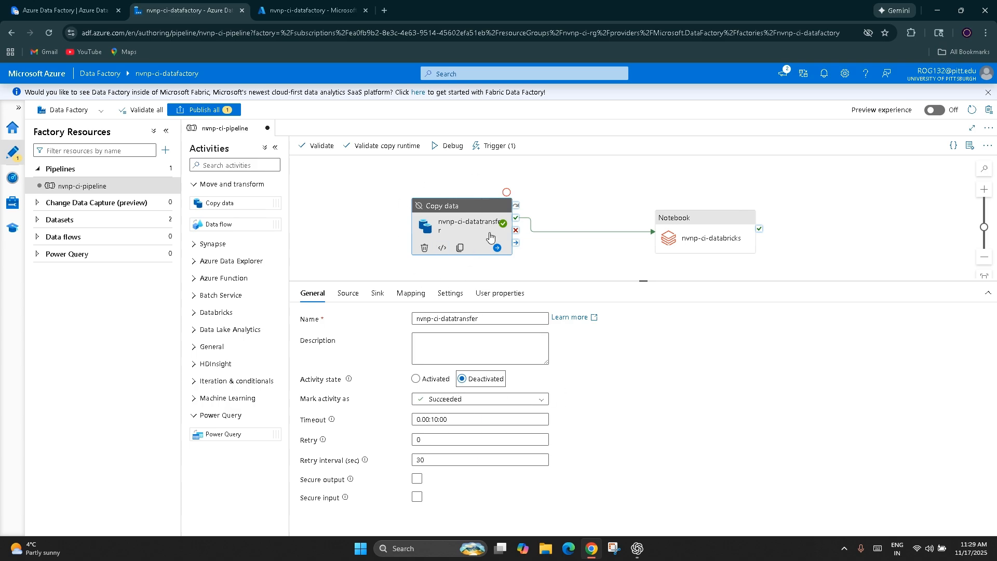
{"action": "left_click", "coordinate": [421, 379]}
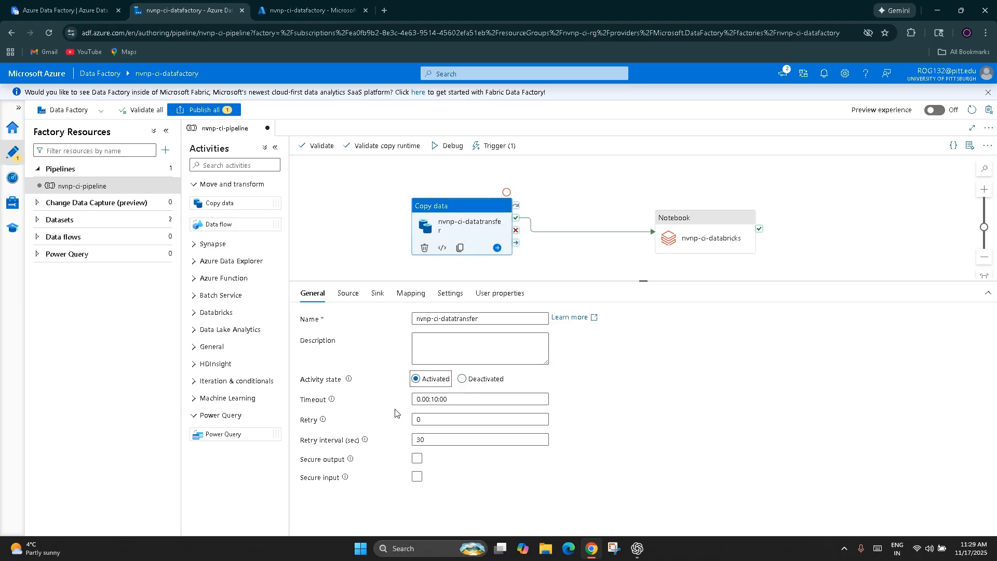
Step: Examine the copy activity's timeout, retry and retry interval settings
{"action": "mouse_move", "coordinate": [331, 400]}
{"action": "double_click", "coordinate": [435, 400]}
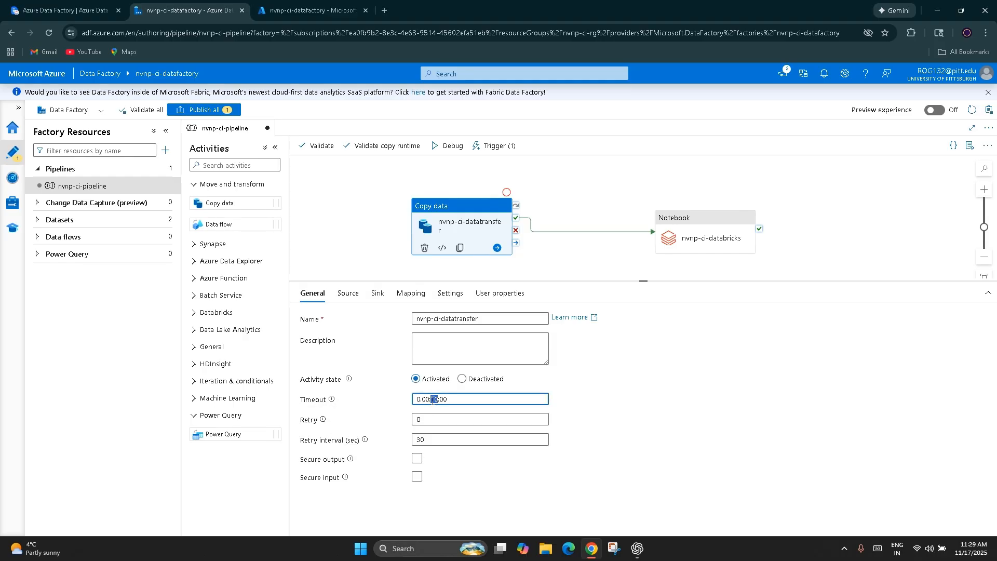
{"action": "left_click", "coordinate": [363, 406]}
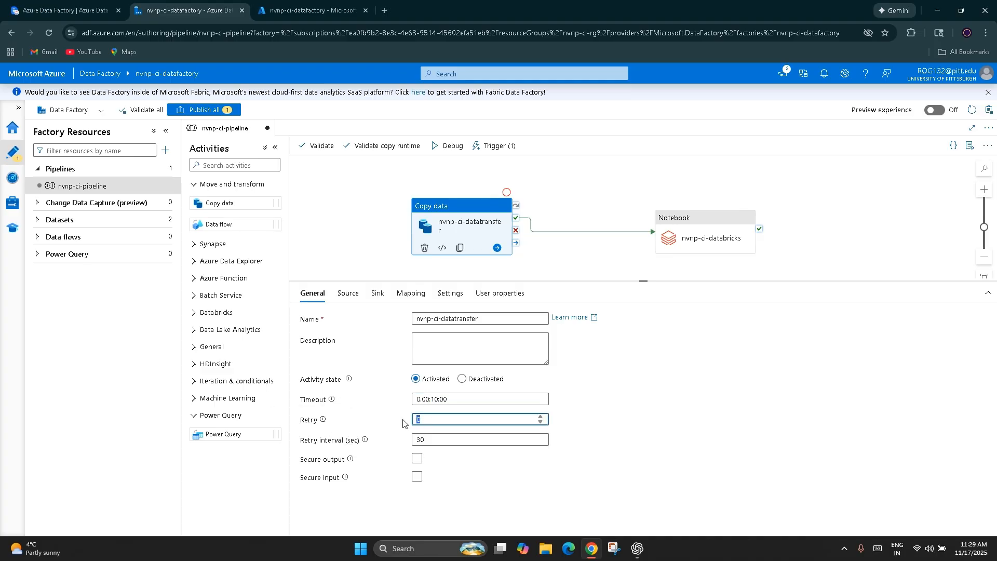
{"action": "right_click", "coordinate": [392, 423]}
{"action": "left_click", "coordinate": [360, 422]}
{"action": "double_click", "coordinate": [413, 443]}
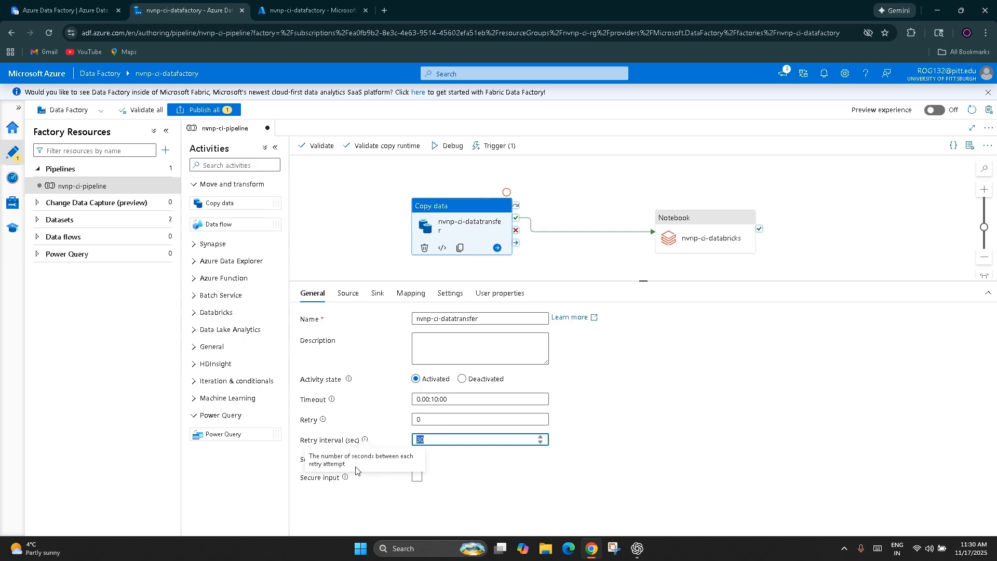
Step: Browse the data stores offered for a new source dataset and leave without creating one
{"action": "left_click", "coordinate": [347, 294]}
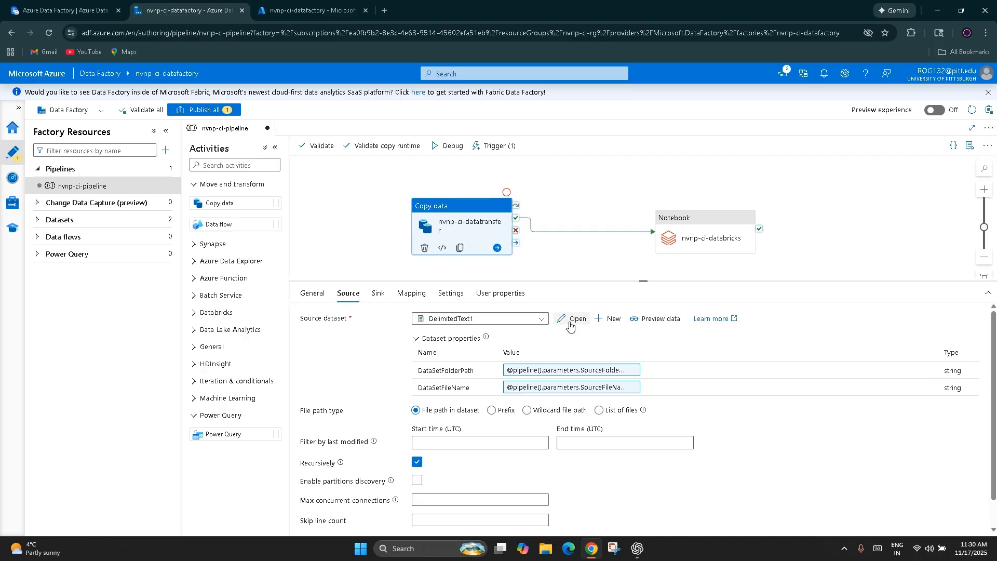
{"action": "left_click", "coordinate": [602, 323]}
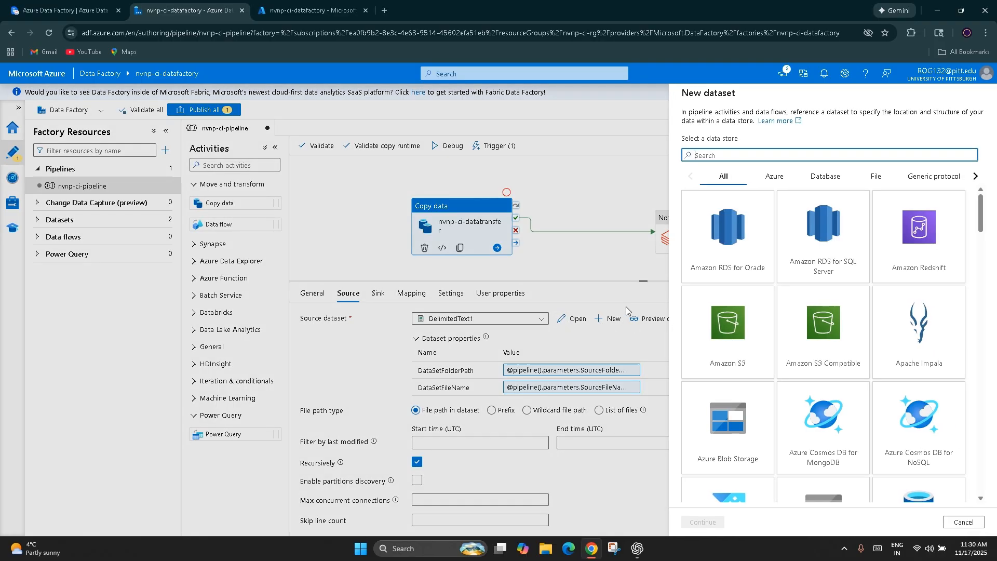
{"action": "scroll", "coordinate": [847, 281], "scroll_direction": "down", "scroll_amount": 15}
{"action": "scroll", "coordinate": [846, 280], "scroll_direction": "down", "scroll_amount": 12}
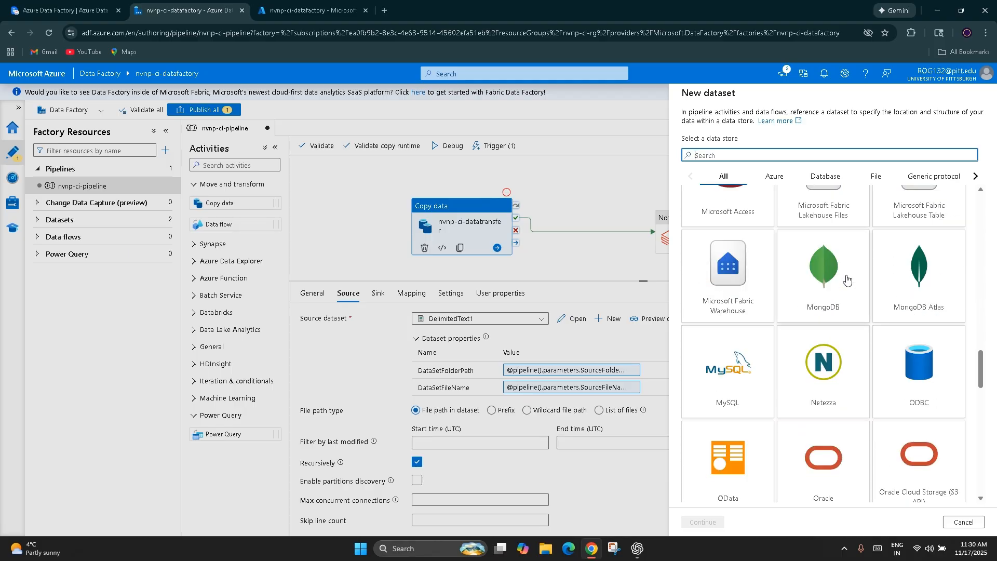
{"action": "scroll", "coordinate": [847, 280], "scroll_direction": "down", "scroll_amount": 12}
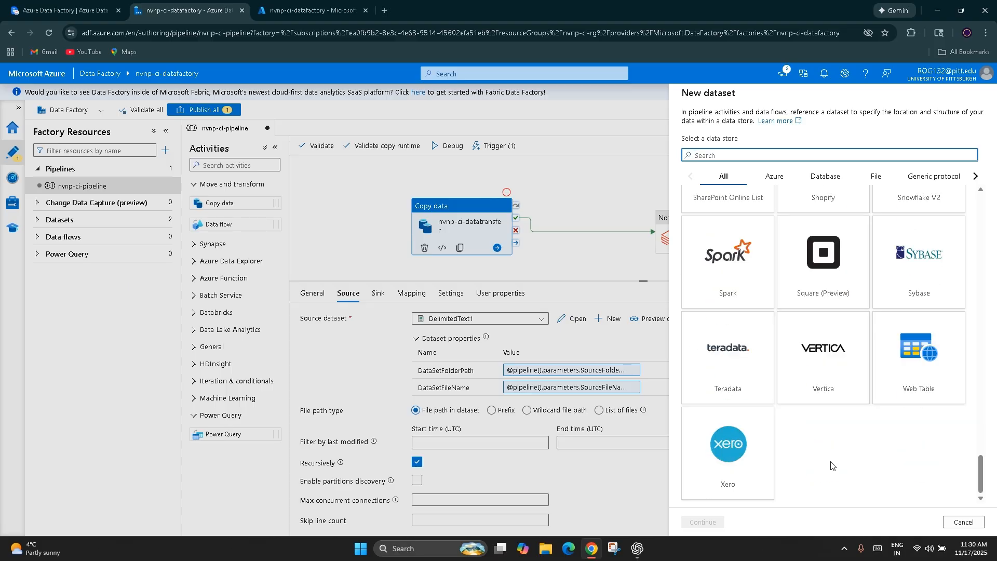
{"action": "scroll", "coordinate": [831, 466], "scroll_direction": "up", "scroll_amount": 15}
{"action": "scroll", "coordinate": [830, 466], "scroll_direction": "up", "scroll_amount": 10}
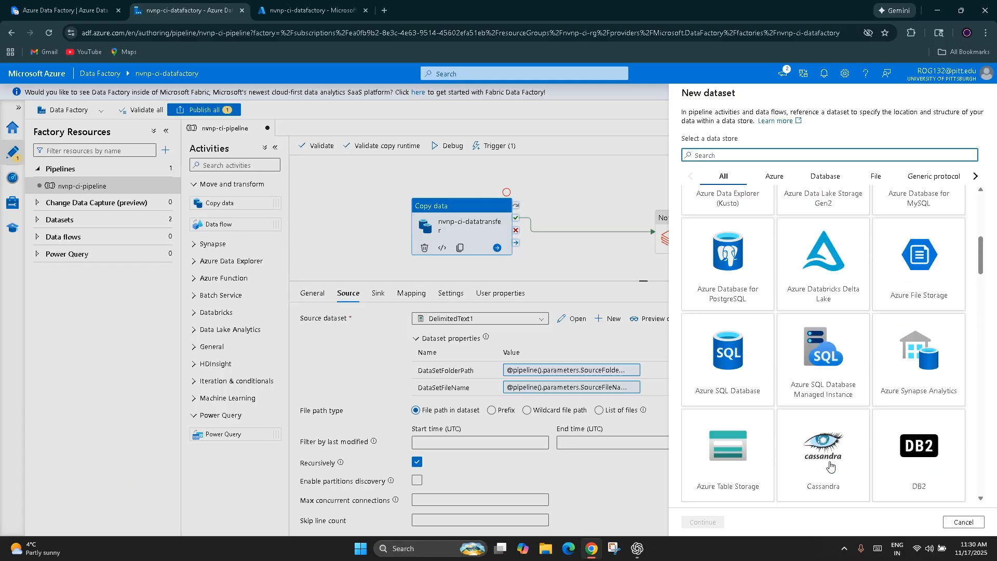
{"action": "scroll", "coordinate": [829, 466], "scroll_direction": "up", "scroll_amount": 4}
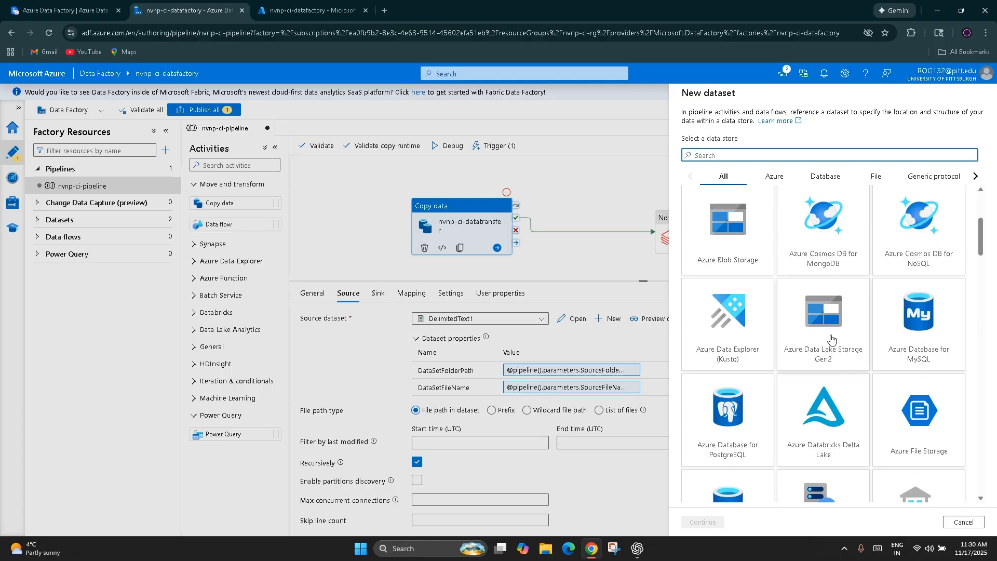
{"action": "scroll", "coordinate": [826, 342], "scroll_direction": "up", "scroll_amount": 3}
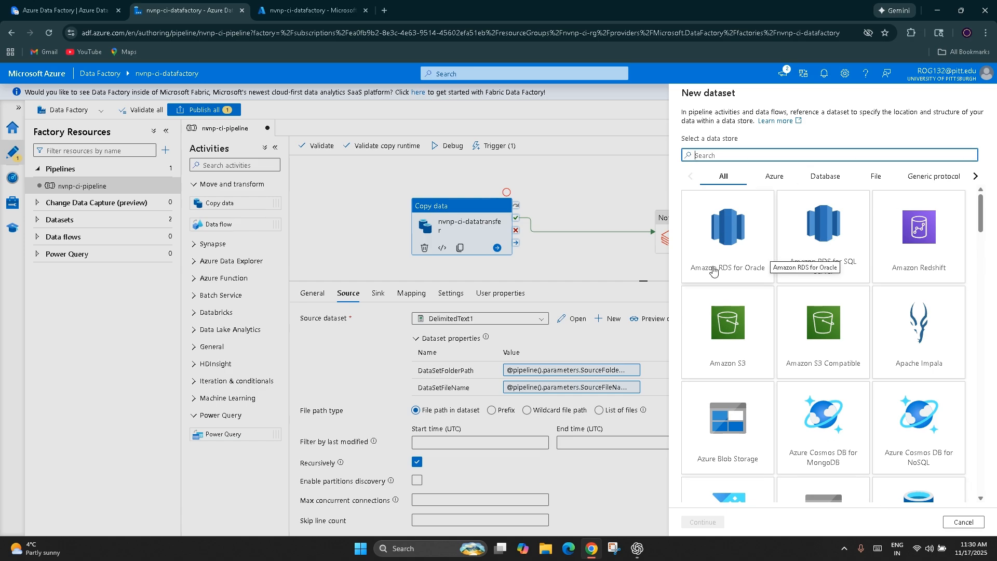
{"action": "scroll", "coordinate": [714, 268], "scroll_direction": "down", "scroll_amount": 6}
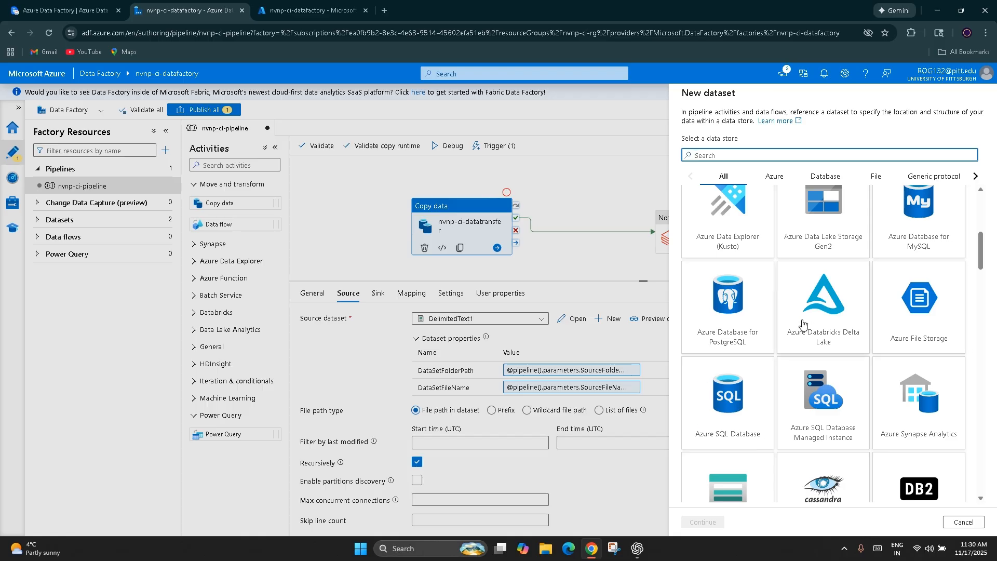
{"action": "scroll", "coordinate": [802, 328], "scroll_direction": "down", "scroll_amount": 3}
{"action": "left_click", "coordinate": [599, 240]}
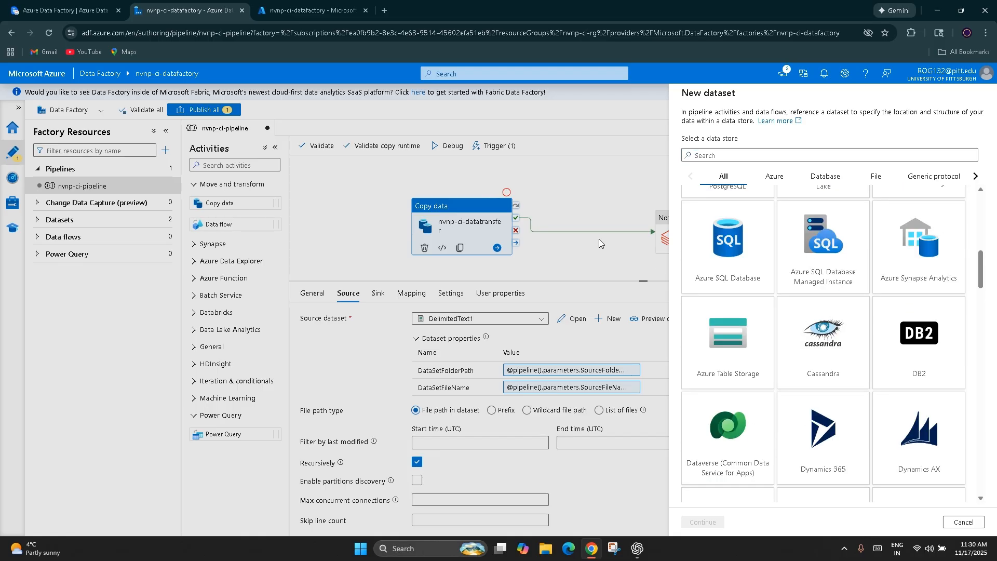
{"action": "left_click", "coordinate": [964, 523]}
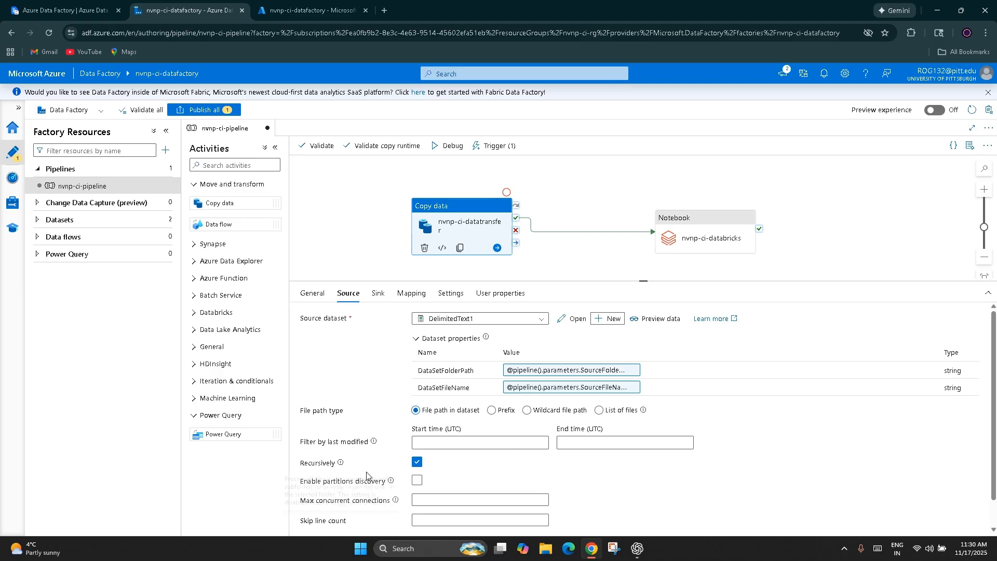
{"action": "left_click", "coordinate": [607, 323]}
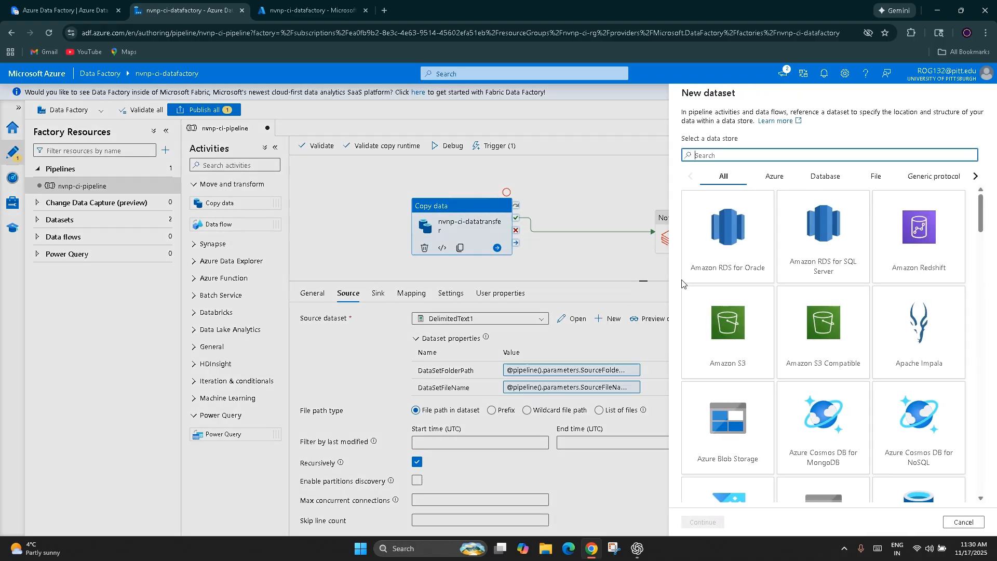
{"action": "left_click", "coordinate": [963, 523]}
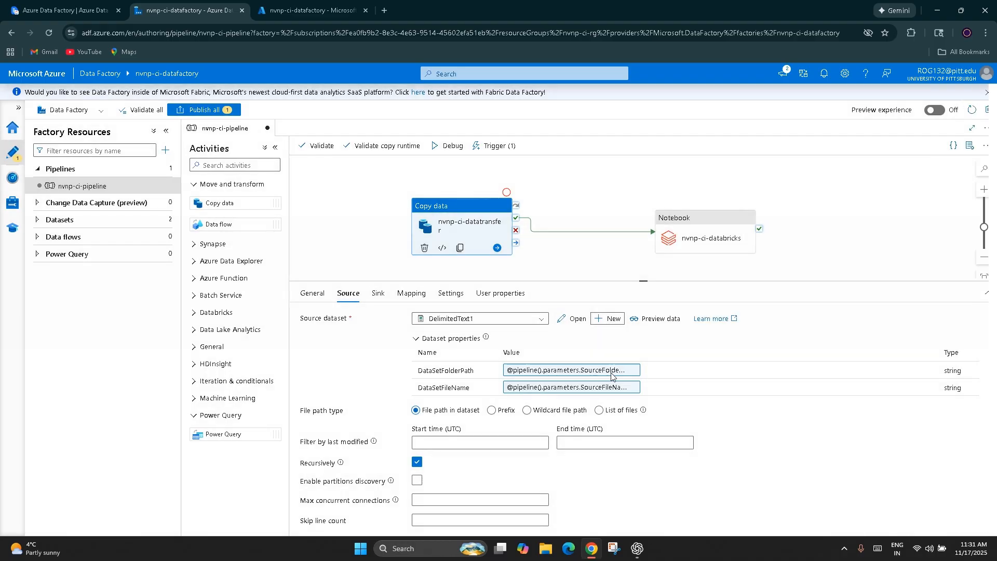
Step: Open the source dataset DelimitedText1 and compare its connection settings with the copy activity's source settings
{"action": "left_click", "coordinate": [573, 318]}
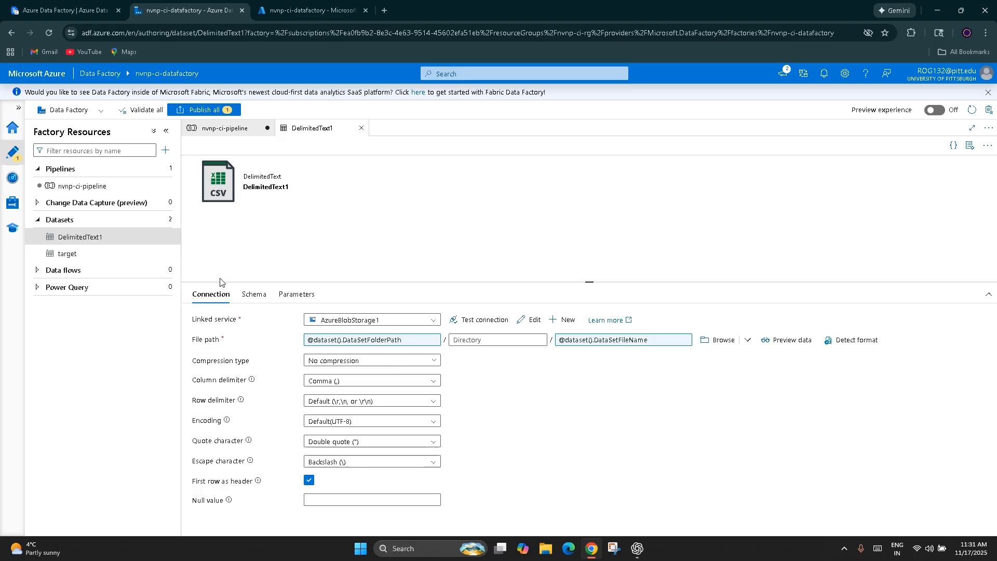
{"action": "left_click", "coordinate": [249, 128]}
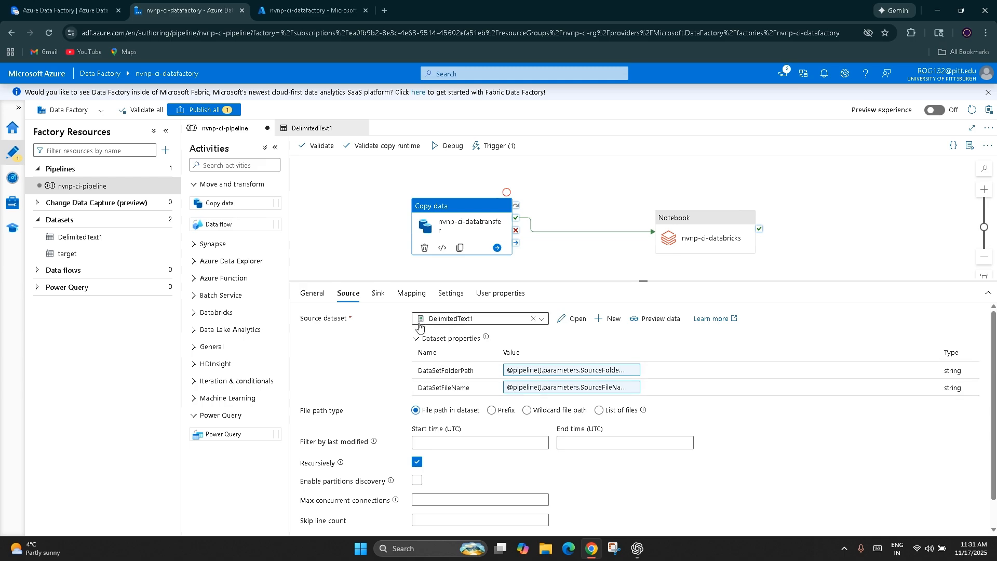
{"action": "left_click", "coordinate": [311, 128]}
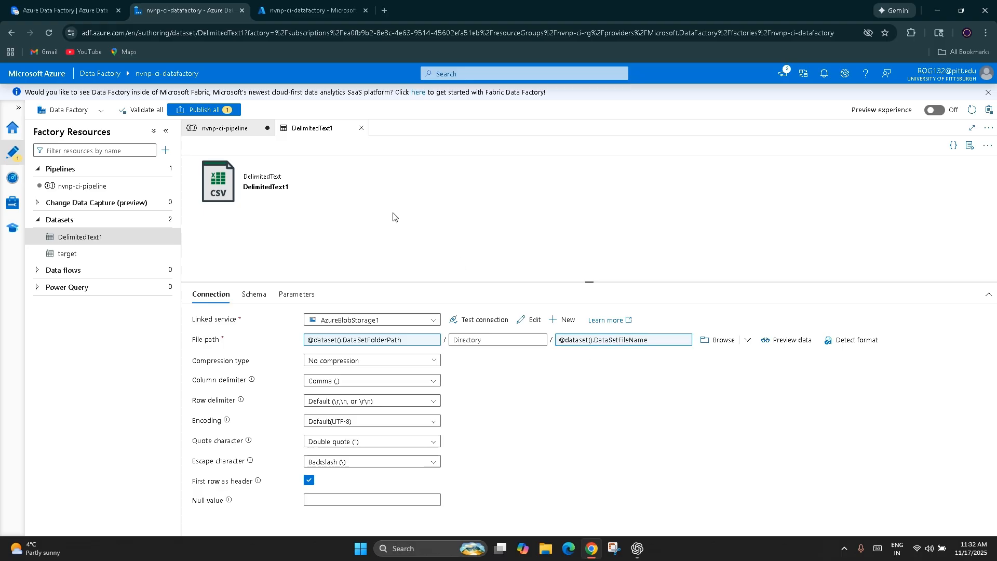
{"action": "left_click", "coordinate": [237, 139]}
{"action": "left_click", "coordinate": [326, 240]}
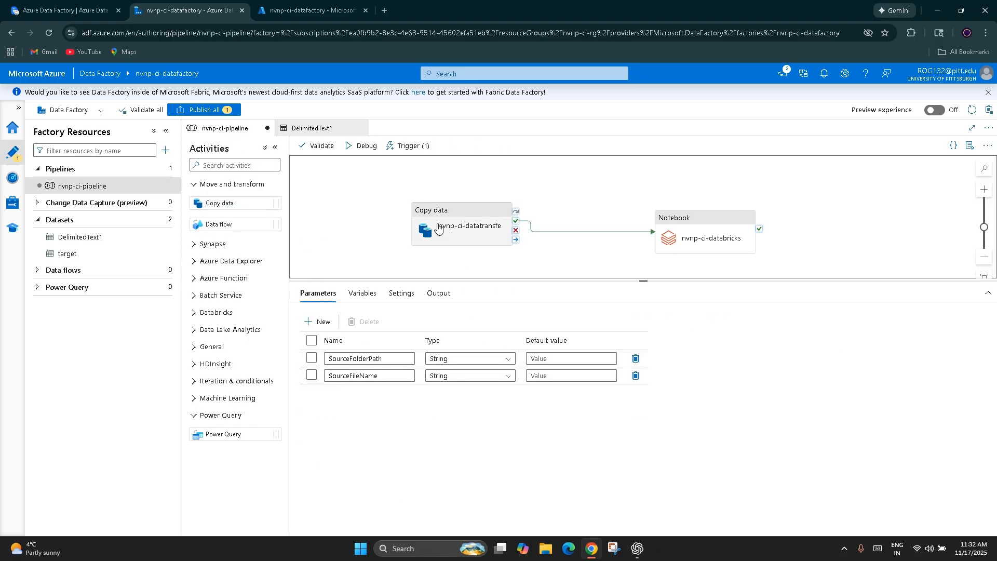
{"action": "left_click", "coordinate": [433, 239]}
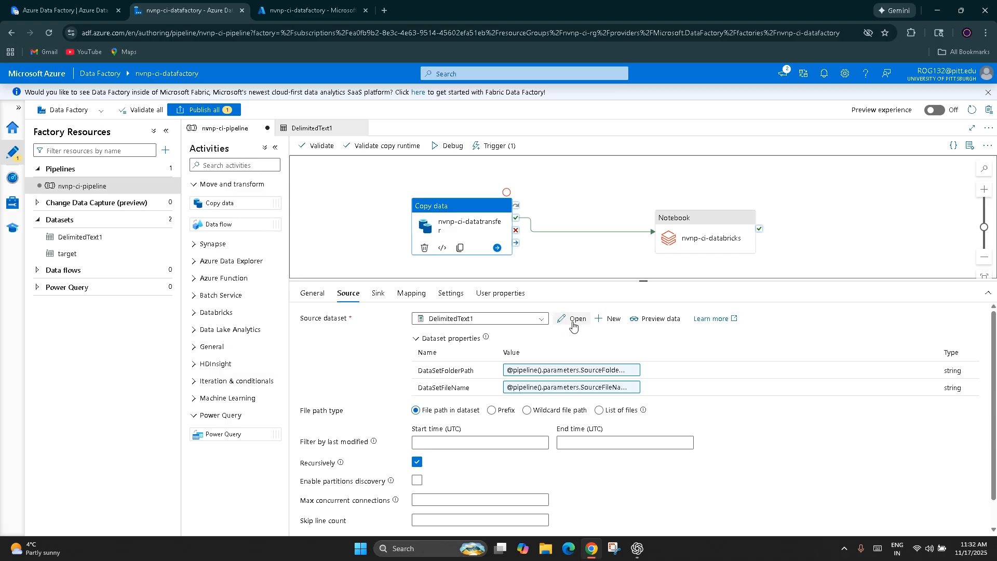
Step: View the compression types available in the DelimitedText1 dataset's connection settings
{"action": "left_click", "coordinate": [309, 128]}
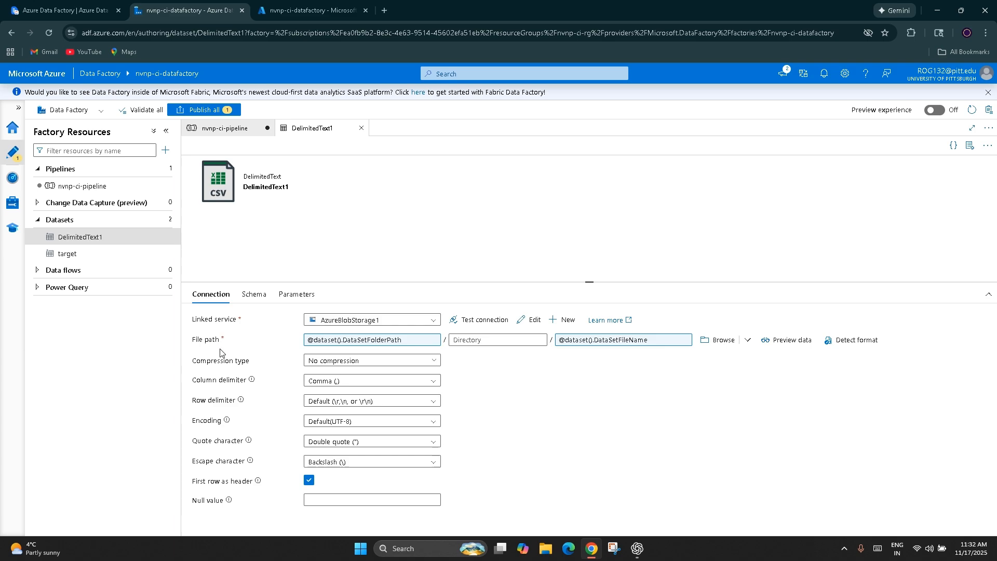
{"action": "left_click", "coordinate": [332, 361]}
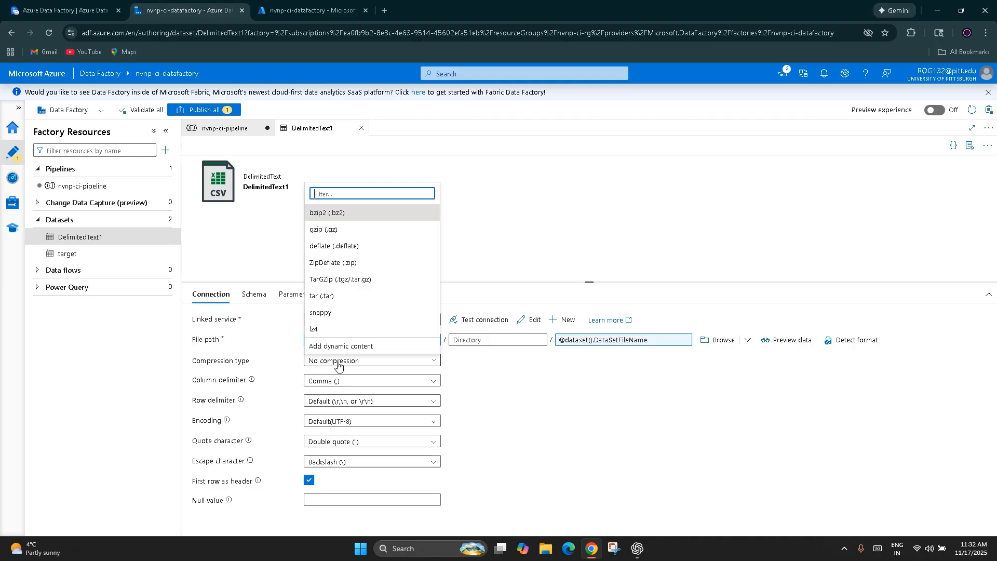
{"action": "left_click", "coordinate": [338, 364]}
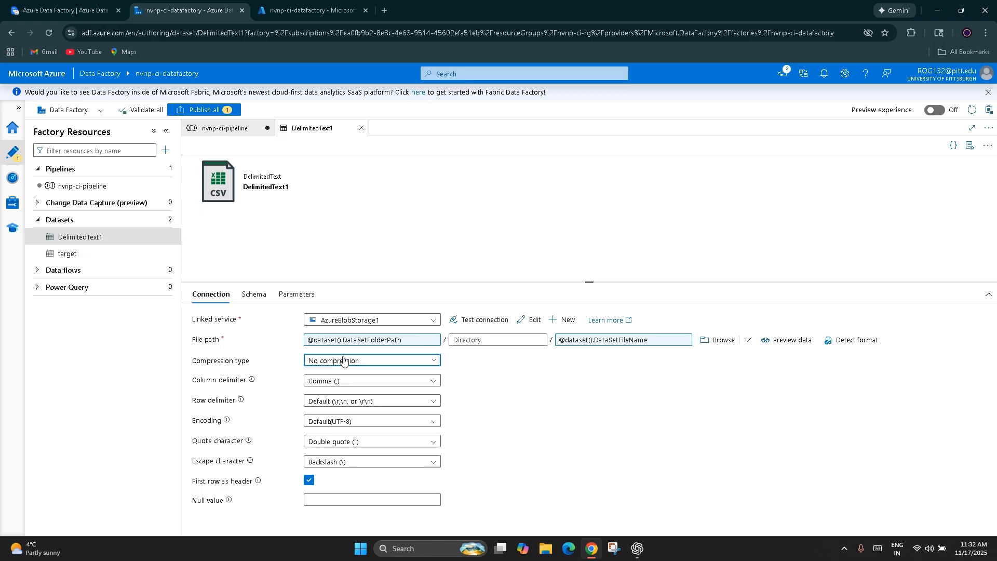
Step: Examine the compression, column delimiter, encoding and first-row-as-header options in the DelimitedText1 dataset's connection settings
{"action": "left_click", "coordinate": [375, 368]}
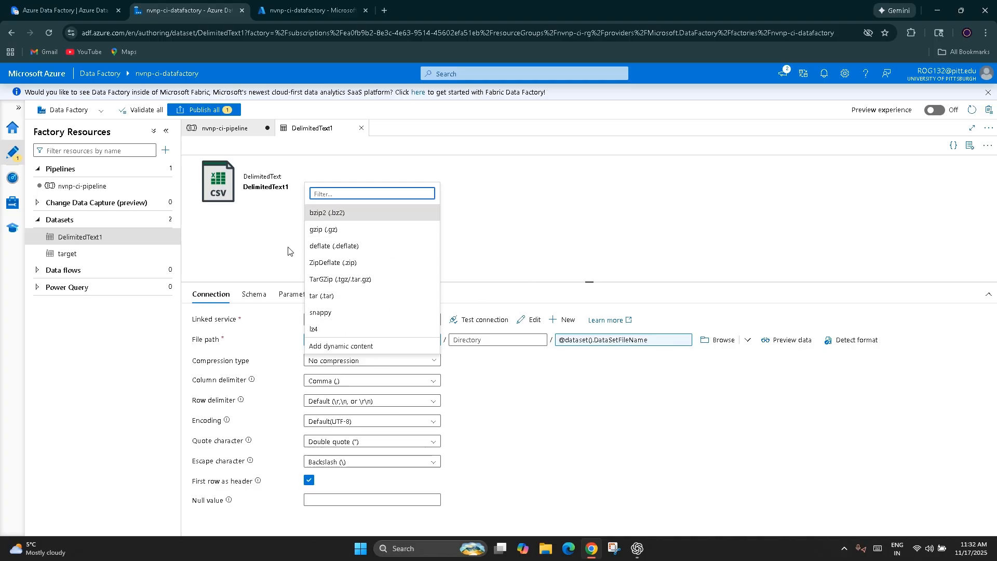
{"action": "left_click", "coordinate": [528, 228]}
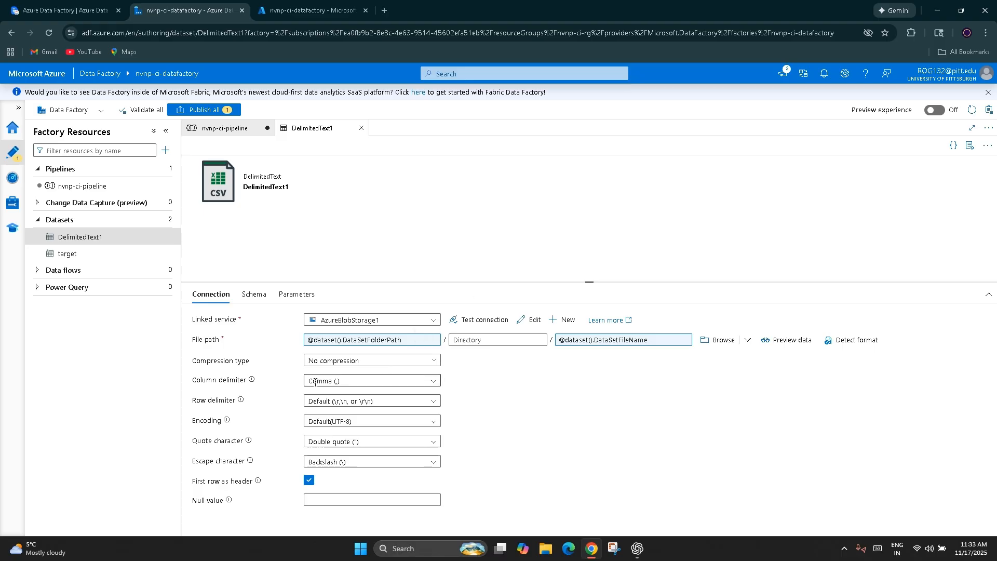
{"action": "left_click", "coordinate": [427, 382]}
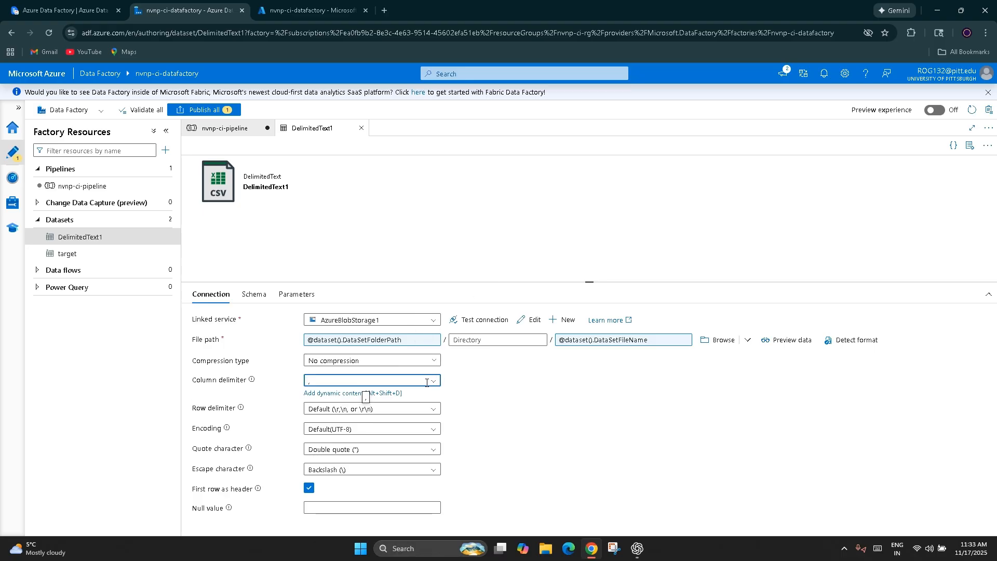
{"action": "left_click", "coordinate": [560, 384]}
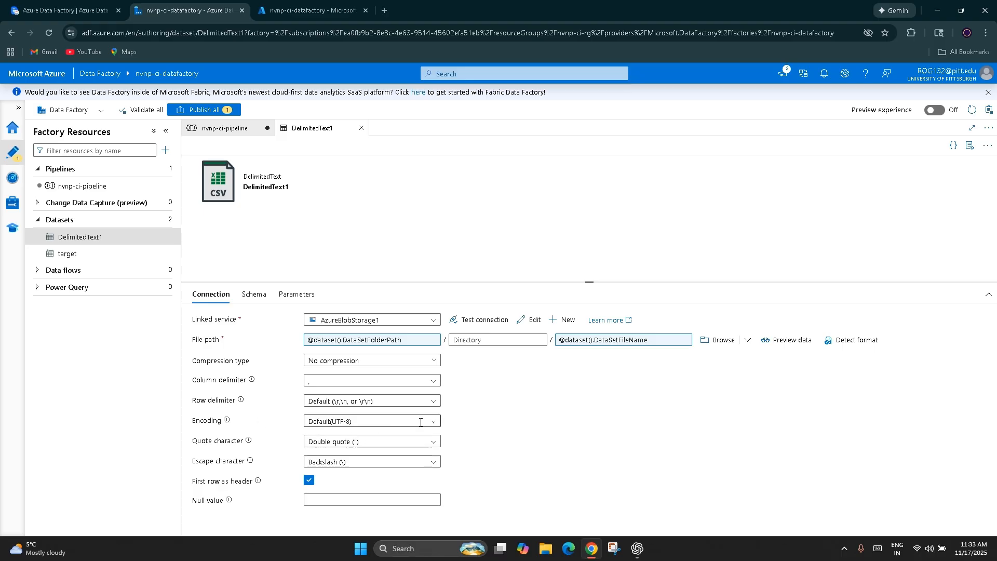
{"action": "left_click", "coordinate": [438, 428]}
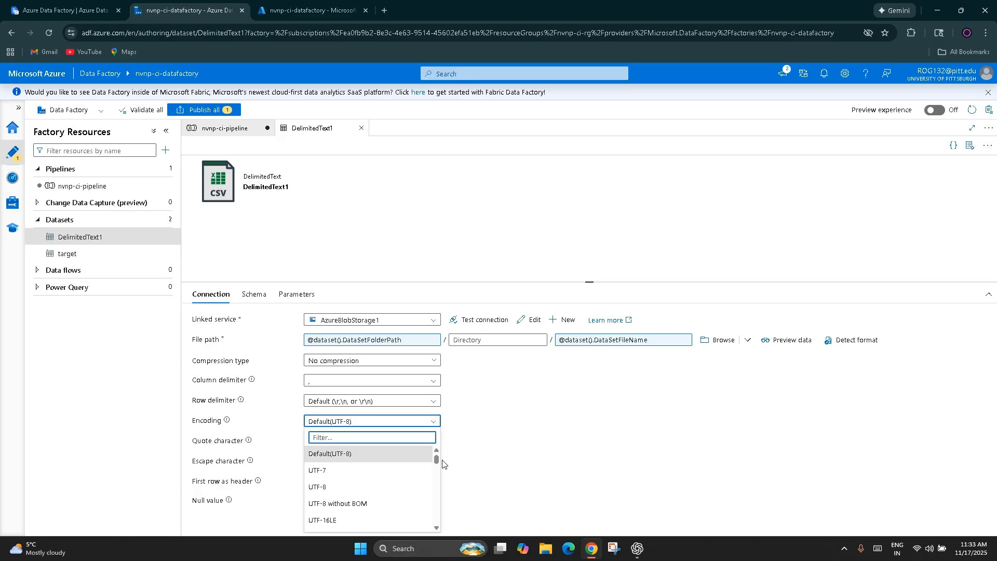
{"action": "left_click", "coordinate": [507, 460]}
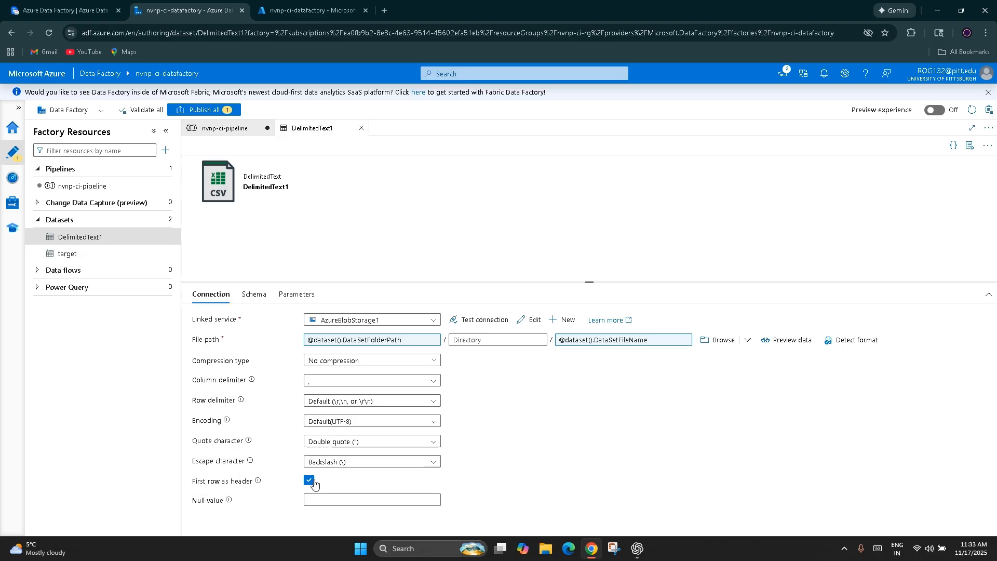
{"action": "mouse_move", "coordinate": [312, 484]}
Step: View the DelimitedText1 schema import options and the parameter values required for importing from connection/store, then cancel
{"action": "left_click", "coordinate": [256, 294]}
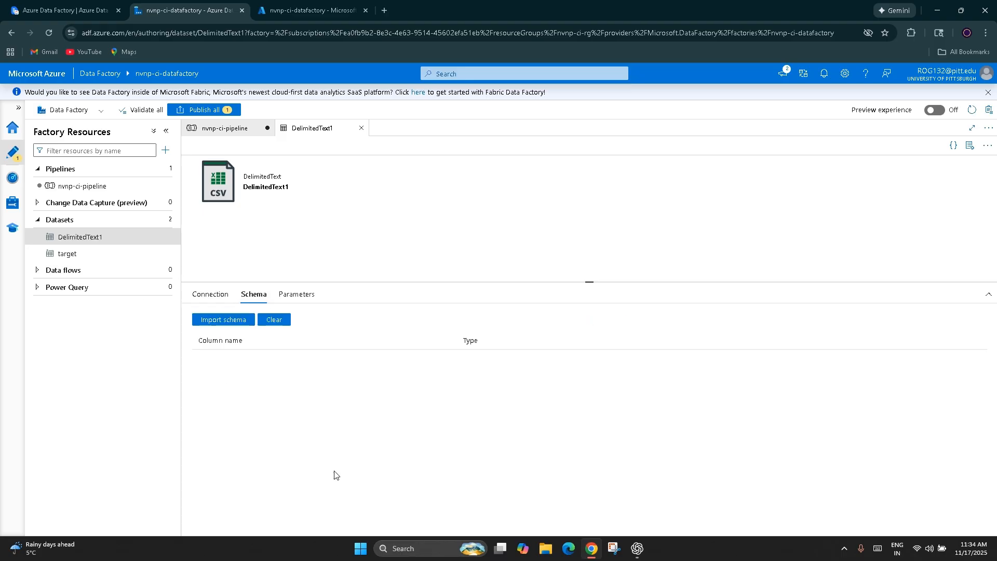
{"action": "left_click", "coordinate": [216, 325]}
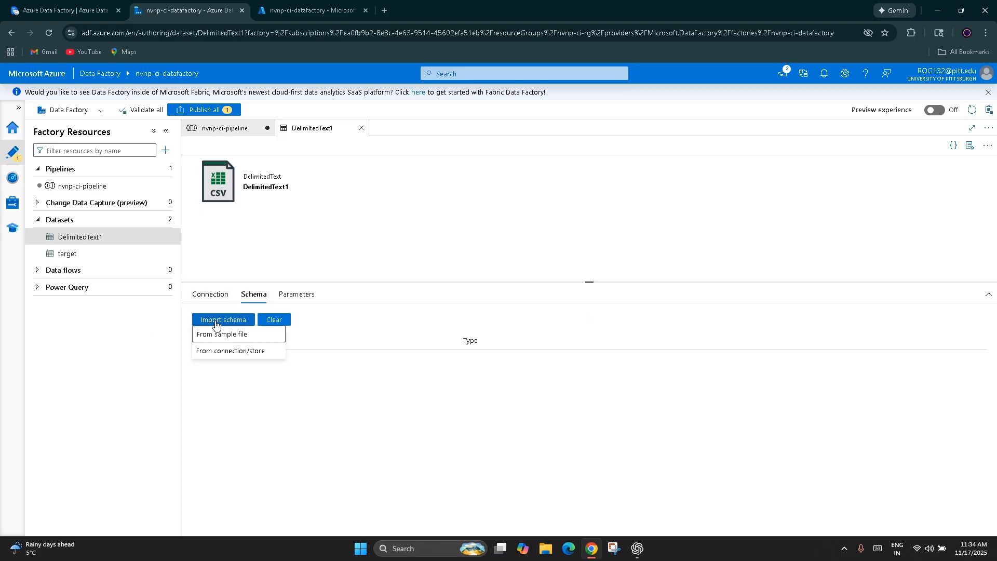
{"action": "left_click", "coordinate": [254, 436]}
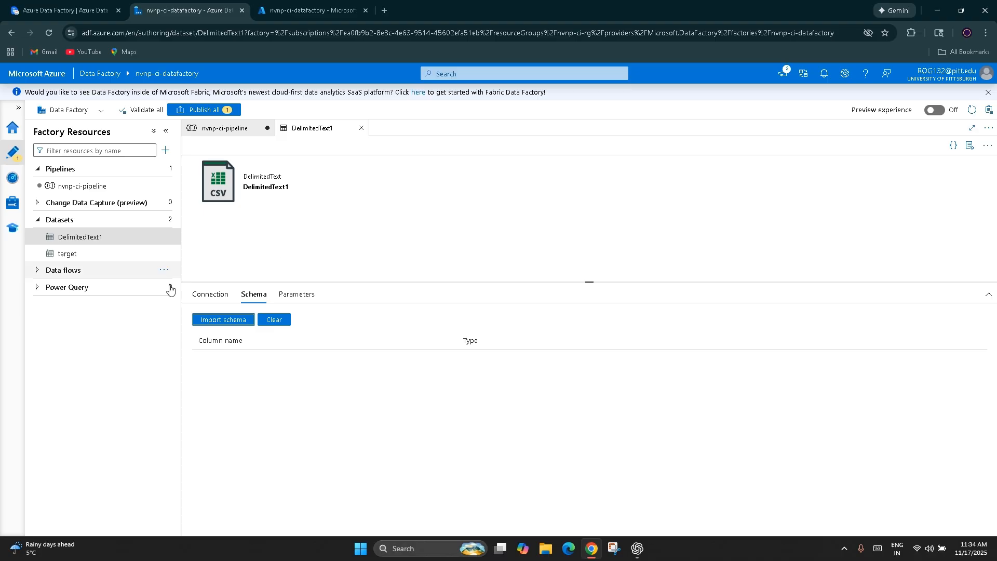
{"action": "left_click", "coordinate": [224, 318]}
{"action": "left_click", "coordinate": [233, 351]}
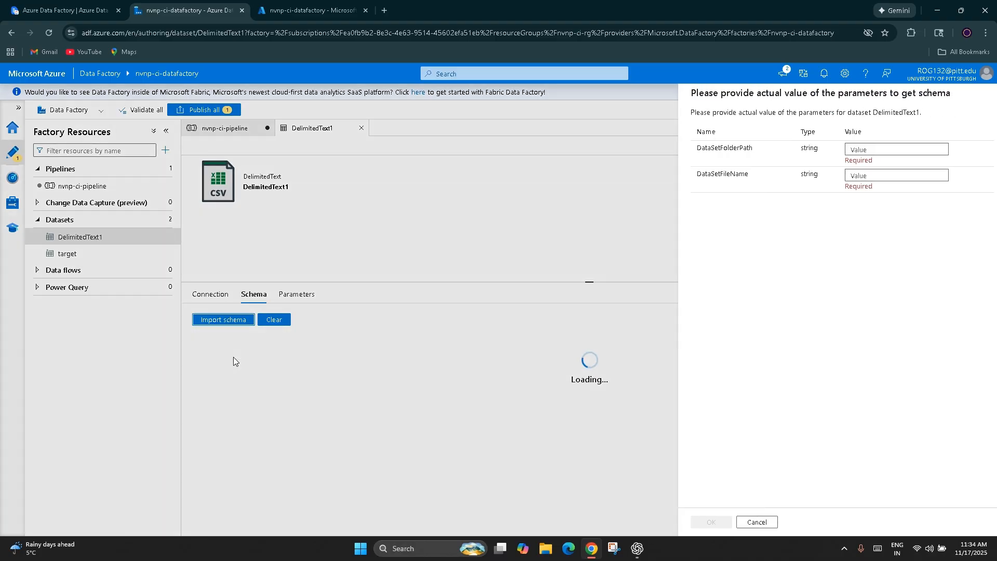
{"action": "left_click", "coordinate": [867, 150]}
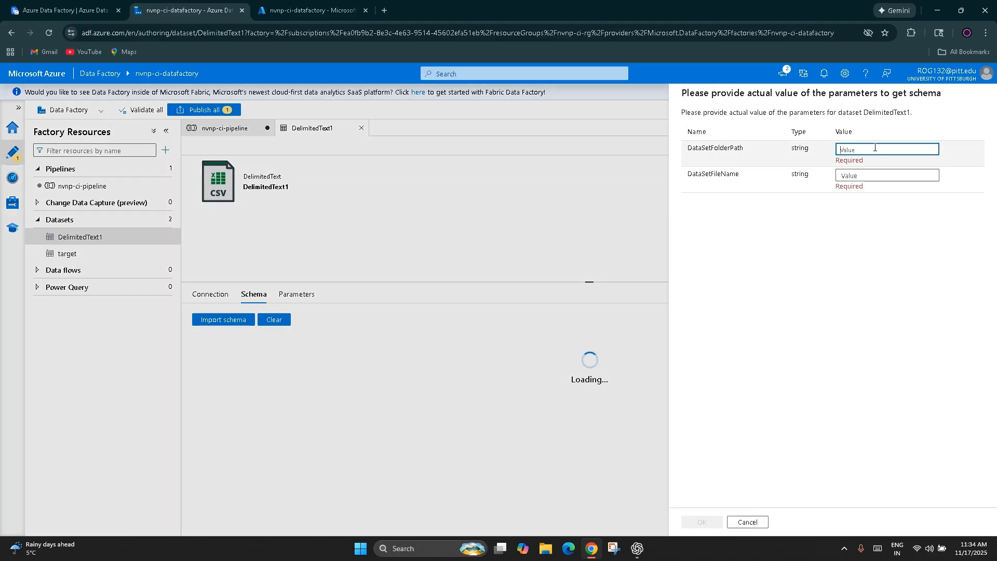
{"action": "left_click", "coordinate": [875, 173]}
{"action": "left_click", "coordinate": [748, 522]}
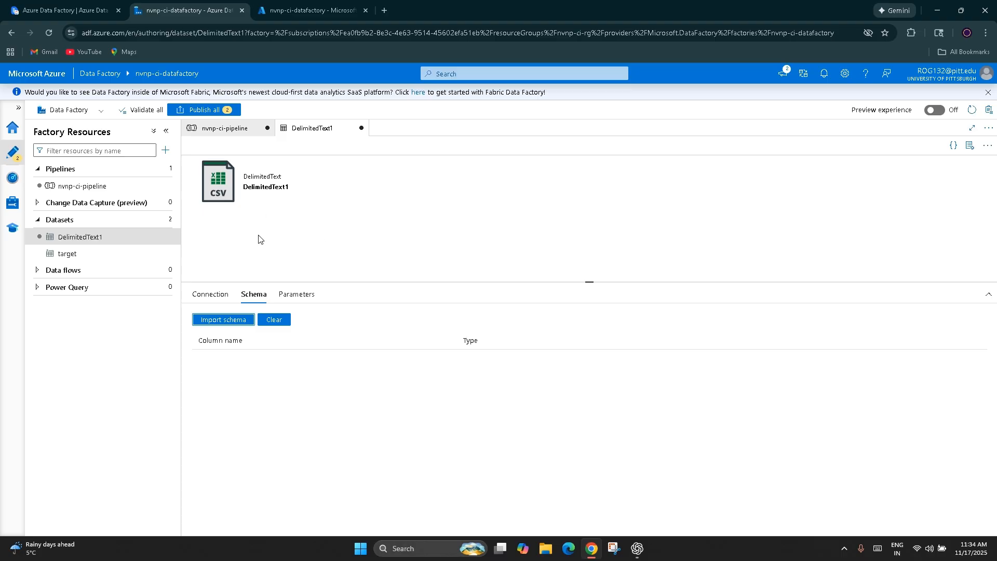
Step: Reopen the schema import from connection/store to review the folder path and file name prompt, and cancel it
{"action": "left_click", "coordinate": [230, 321]}
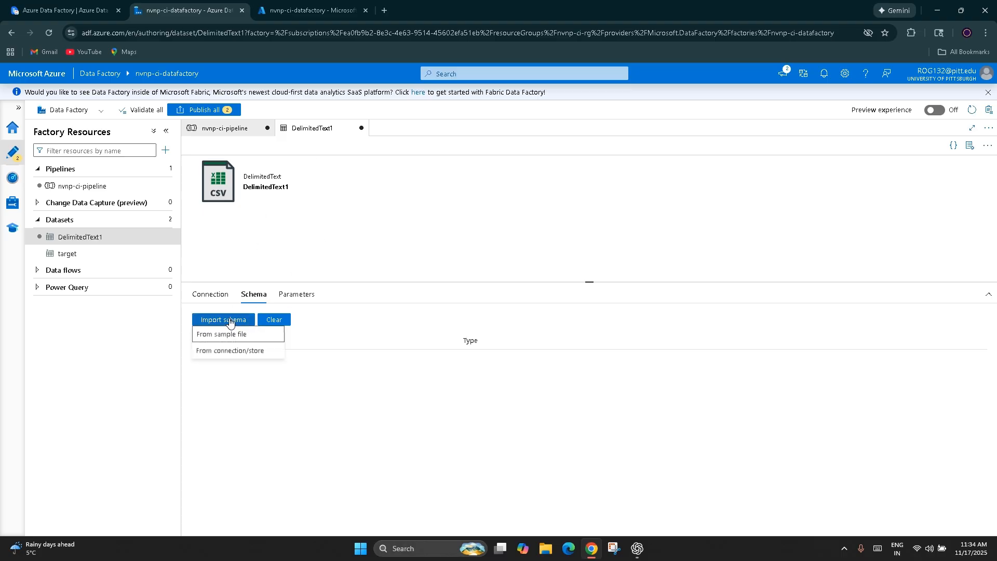
{"action": "left_click", "coordinate": [265, 351]}
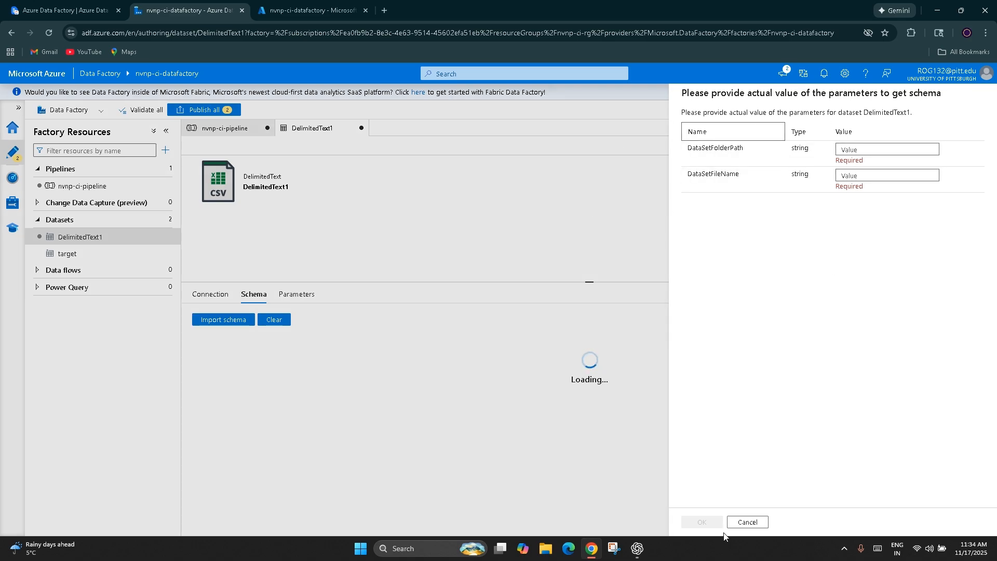
{"action": "left_click", "coordinate": [870, 151]}
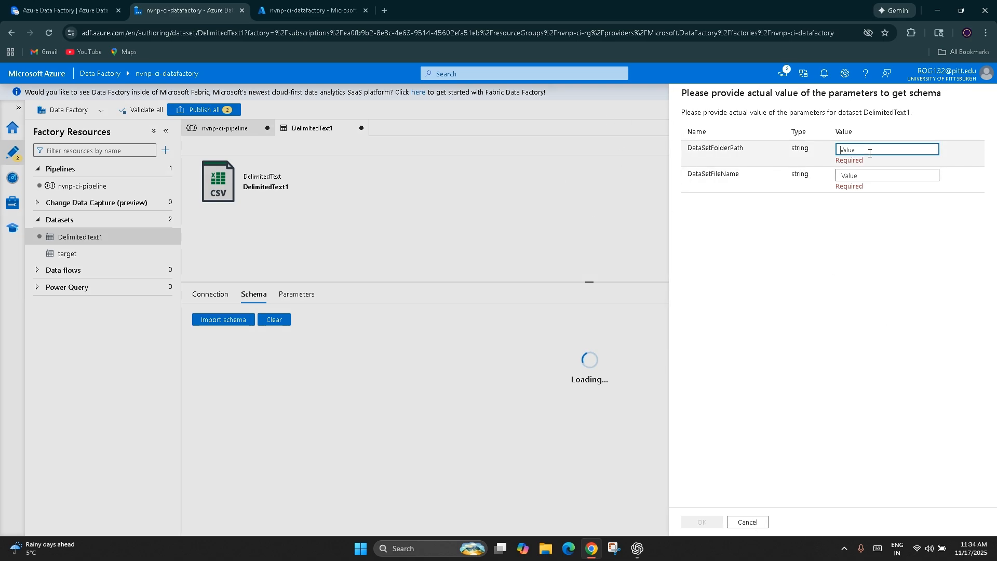
{"action": "left_click", "coordinate": [748, 522]}
Step: Compare the DelimitedText1 dataset's parameters with its connection file path, and close the dataset discarding its changes
{"action": "left_click", "coordinate": [295, 294]}
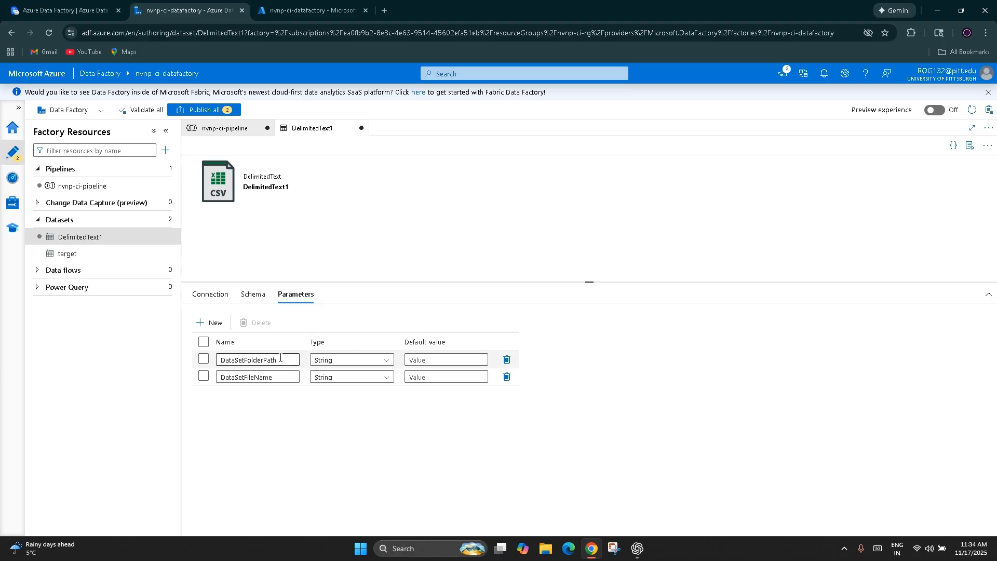
{"action": "left_click", "coordinate": [217, 290]}
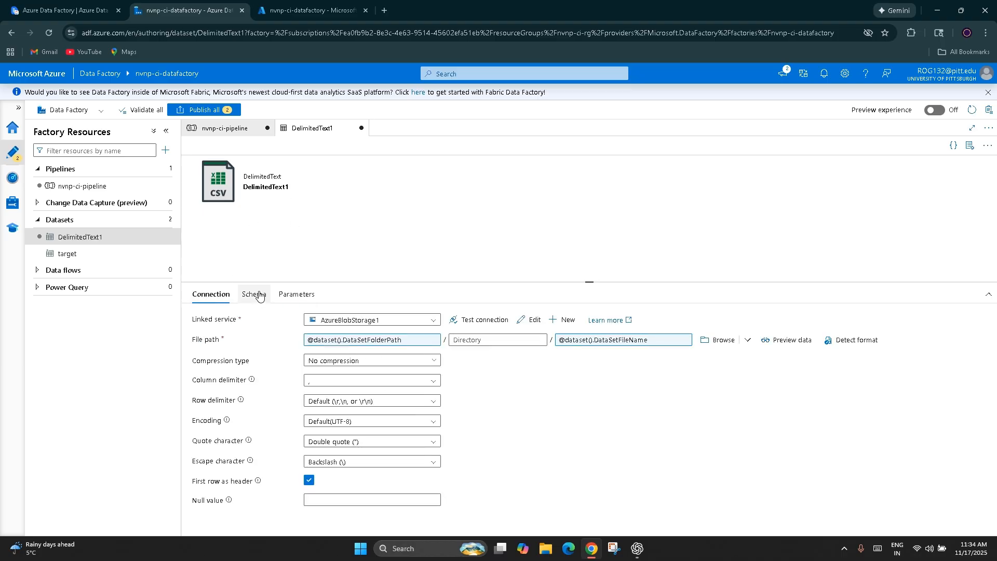
{"action": "left_click", "coordinate": [296, 294]}
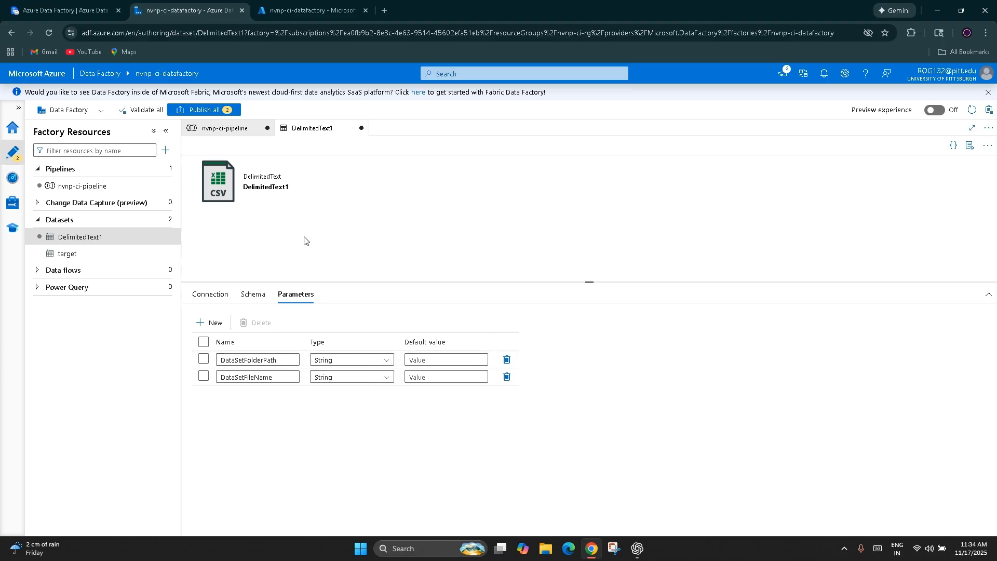
{"action": "left_click", "coordinate": [361, 128]}
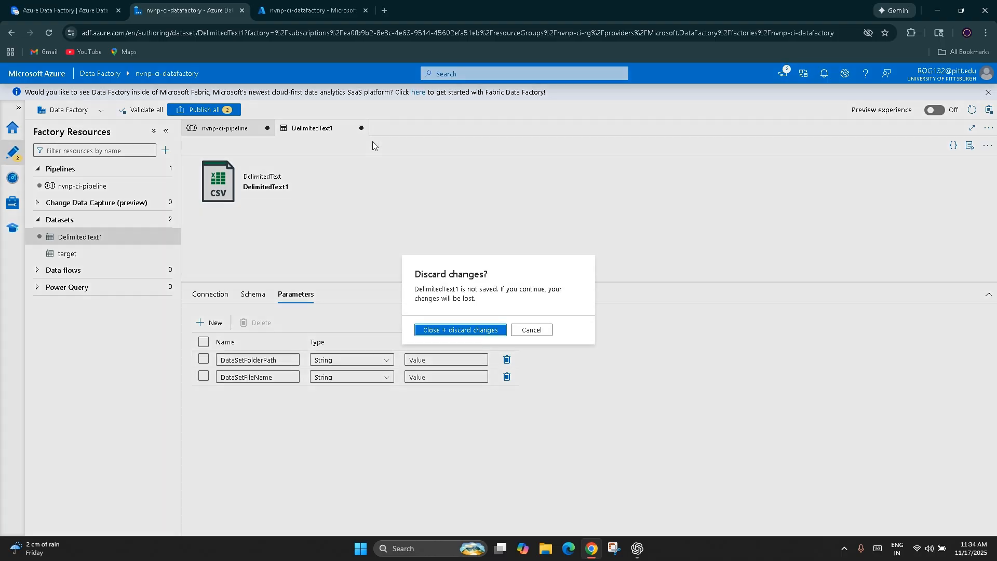
{"action": "left_click", "coordinate": [476, 331]}
{"action": "left_click", "coordinate": [728, 203]}
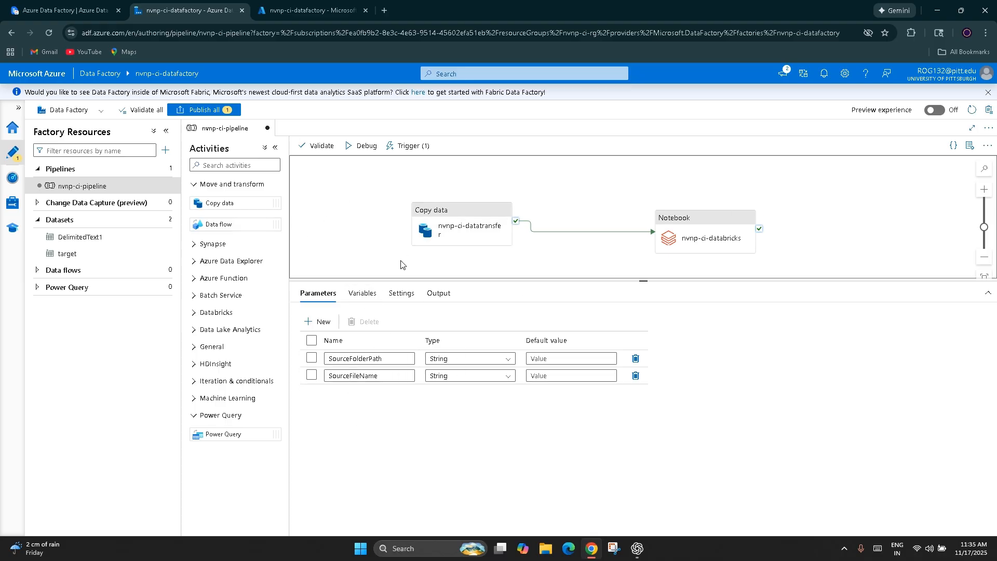
Step: Examine the copy activity's source settings for recursive reading, partition discovery and maximum concurrent connections
{"action": "left_click", "coordinate": [462, 228]}
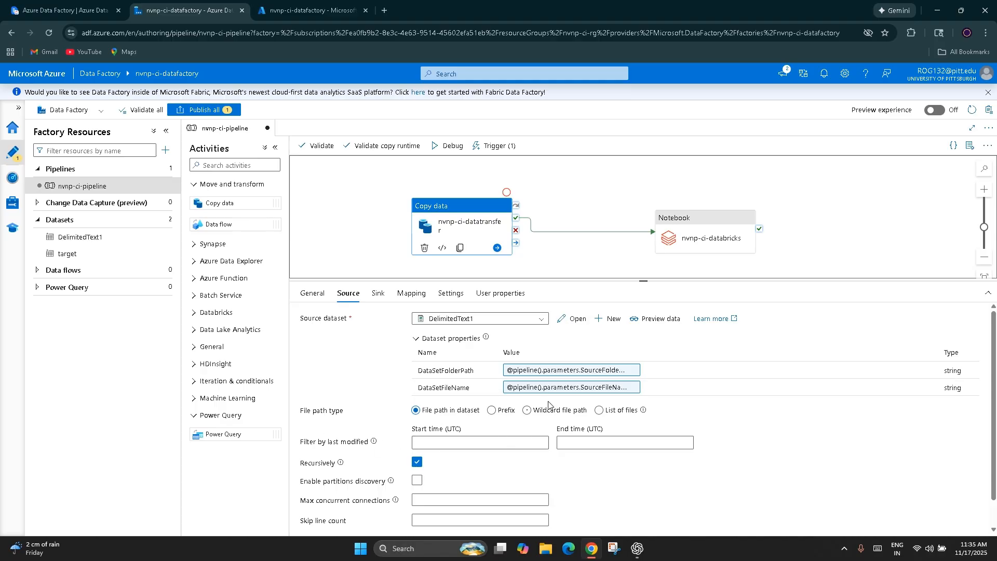
{"action": "scroll", "coordinate": [295, 411], "scroll_direction": "down", "scroll_amount": 1}
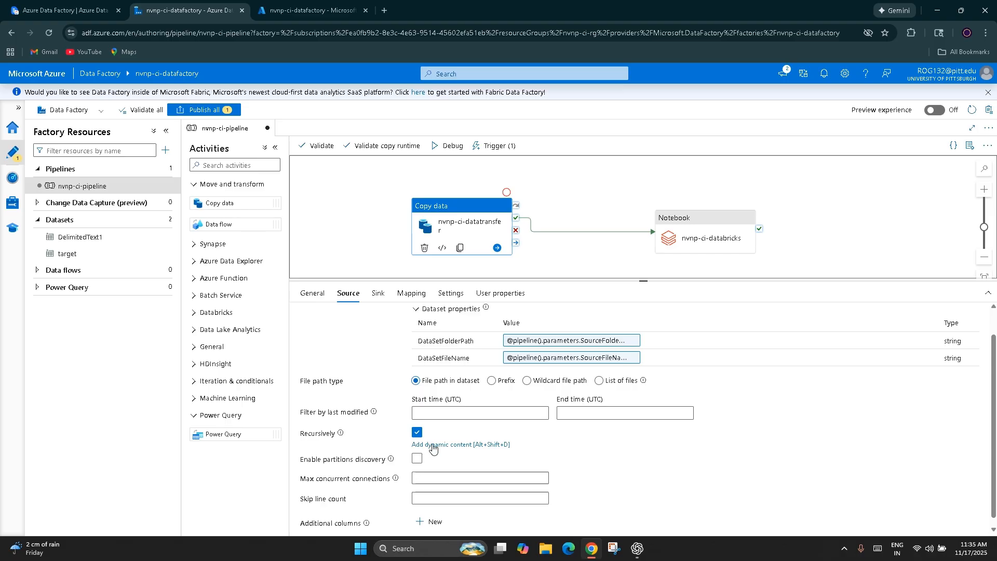
{"action": "mouse_move", "coordinate": [340, 435]}
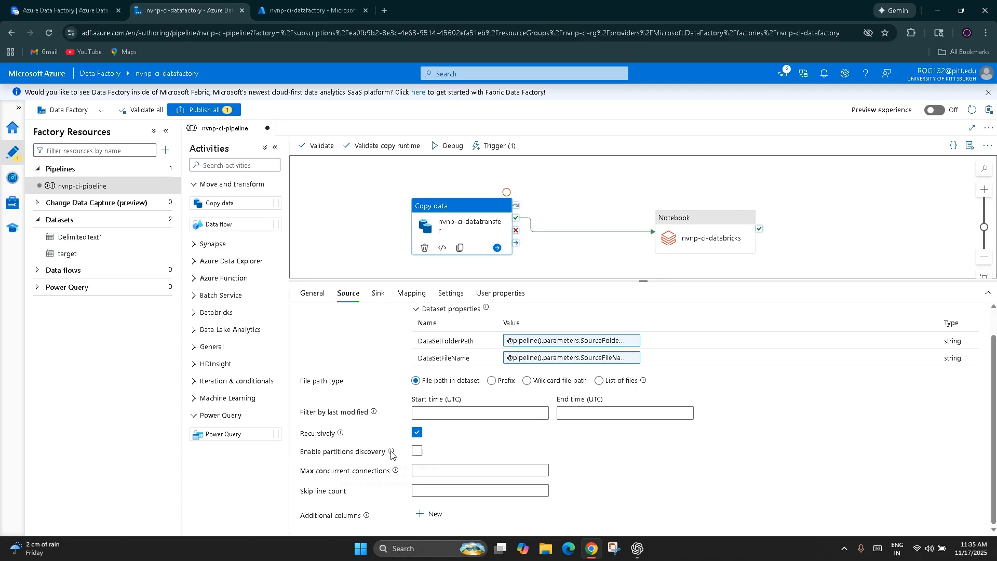
{"action": "mouse_move", "coordinate": [391, 452]}
{"action": "mouse_move", "coordinate": [396, 472]}
Step: View the copy activity's sink settings and the choices for its sink dataset
{"action": "left_click", "coordinate": [382, 294]}
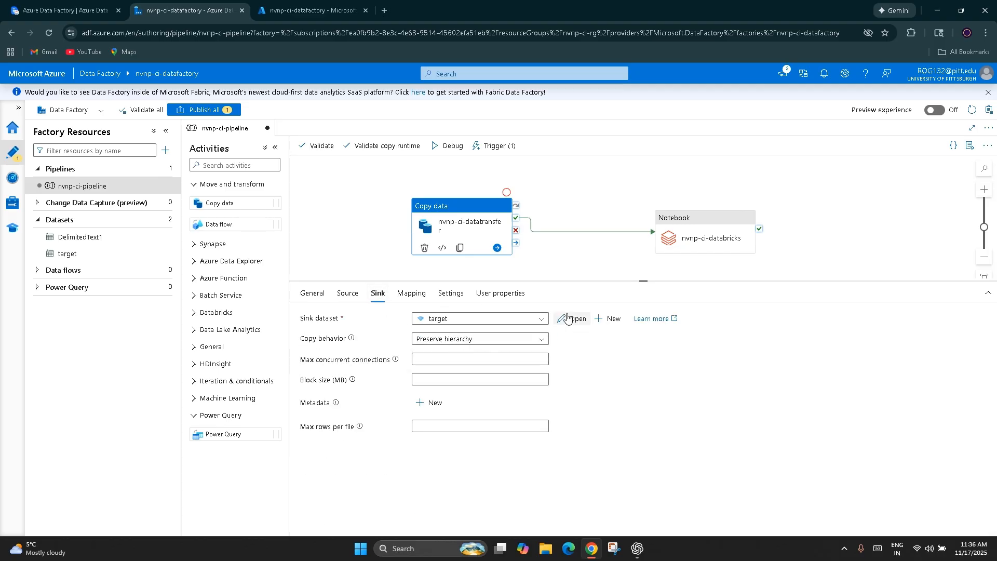
{"action": "left_click", "coordinate": [448, 319]}
{"action": "left_click", "coordinate": [478, 347]}
Step: Open the sink dataset target to review its container, directory, parameters and schema, and return to the pipeline
{"action": "left_click", "coordinate": [572, 318]}
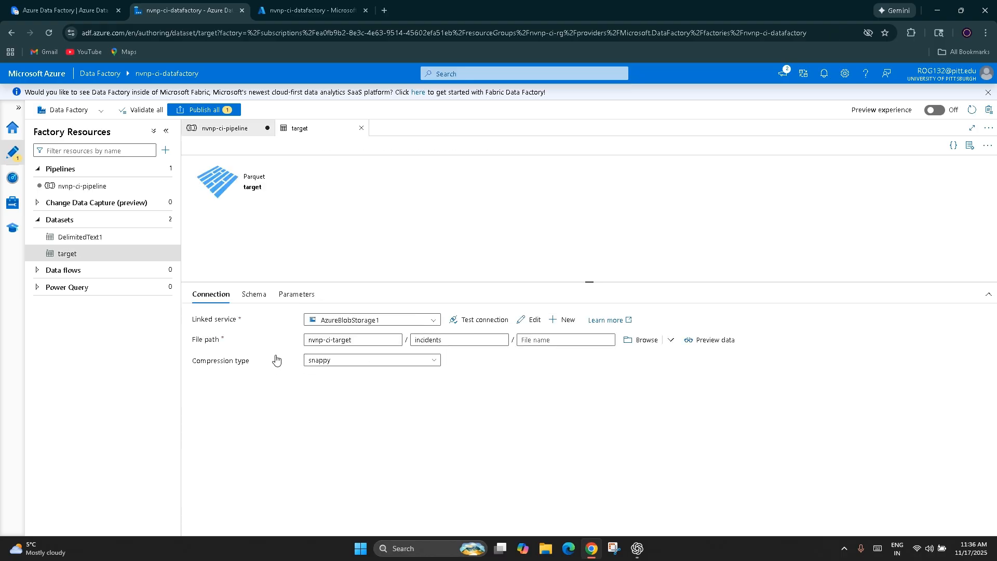
{"action": "left_click", "coordinate": [368, 340]}
{"action": "left_click_drag", "start_coordinate": [362, 340], "coordinate": [305, 340]}
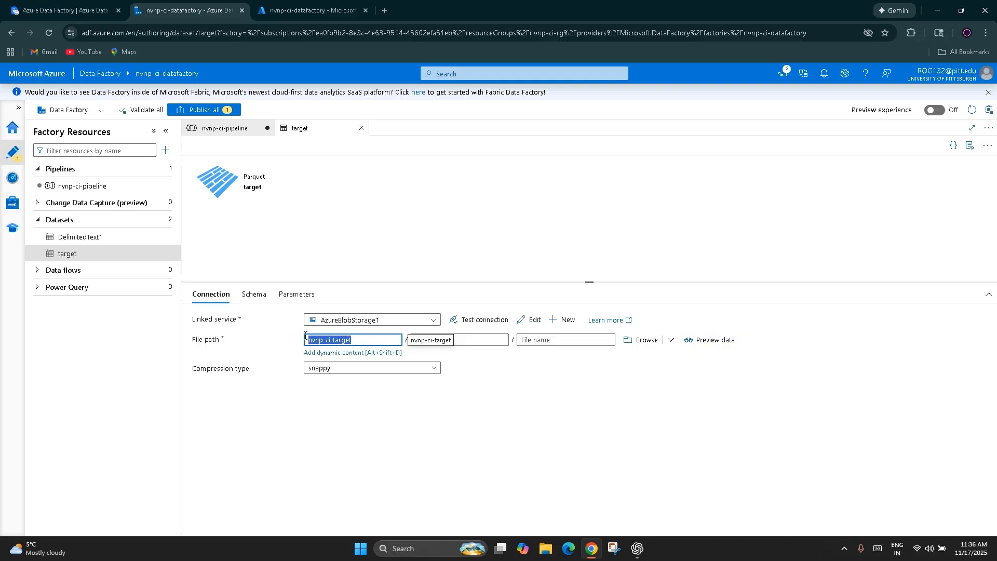
{"action": "left_click", "coordinate": [287, 296]}
{"action": "left_click", "coordinate": [211, 295]}
{"action": "left_click_drag", "start_coordinate": [390, 340], "coordinate": [291, 338]}
{"action": "left_click_drag", "start_coordinate": [467, 340], "coordinate": [417, 342]}
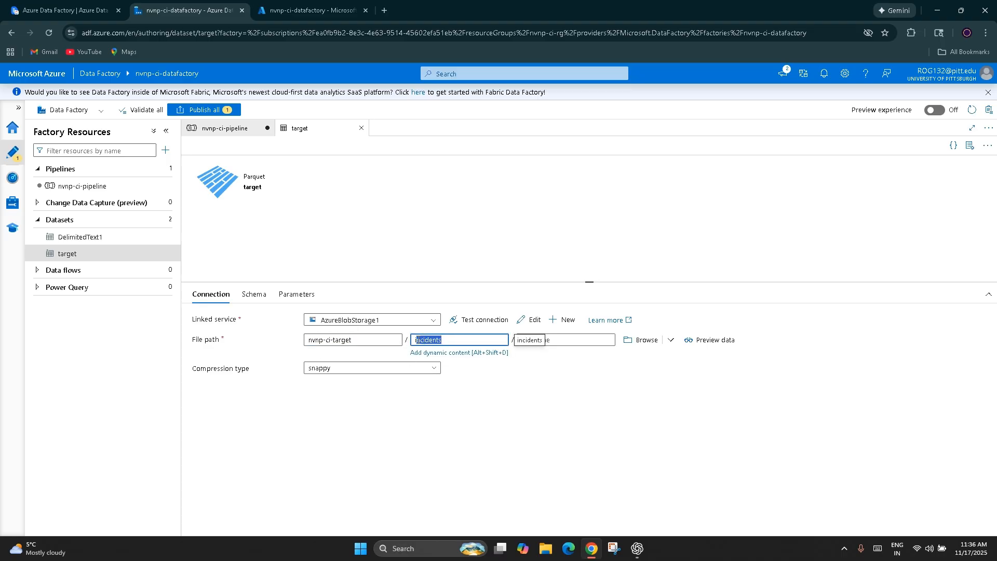
{"action": "left_click", "coordinate": [256, 297]}
{"action": "left_click", "coordinate": [236, 129]}
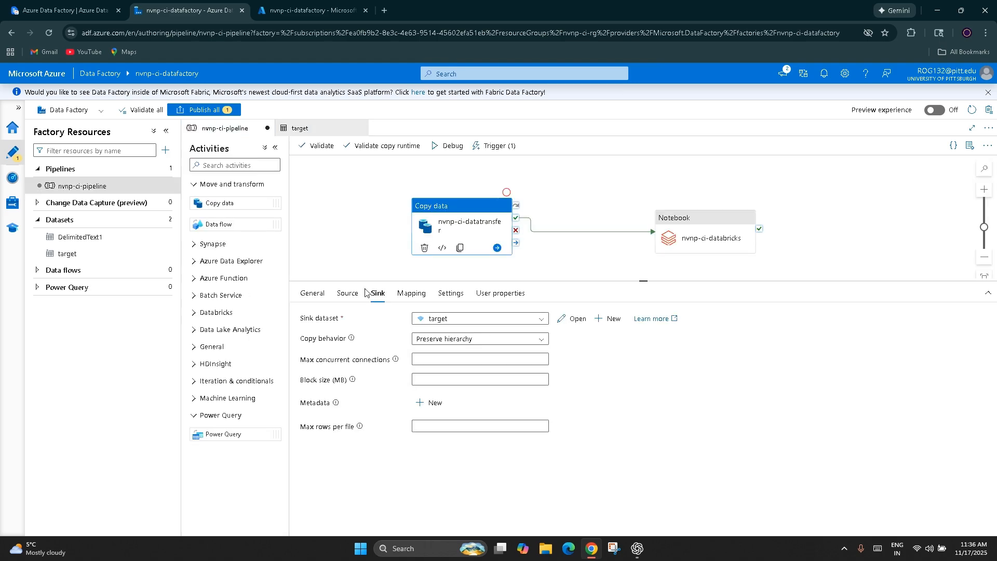
Step: Review the copy activity's column mapping, its data integration unit, parallelism and consistency settings, and its user properties
{"action": "left_click", "coordinate": [411, 293]}
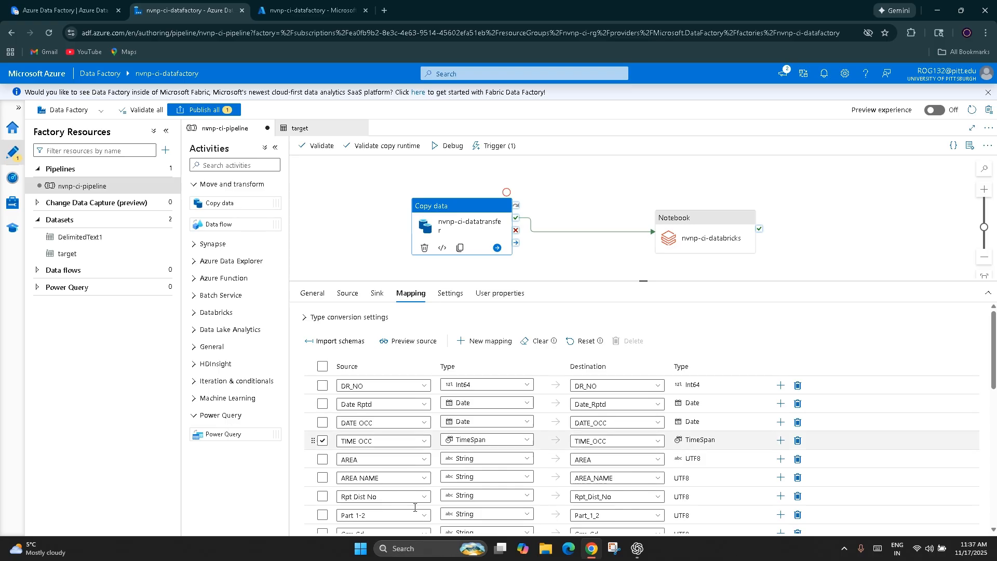
{"action": "left_click", "coordinate": [448, 293]}
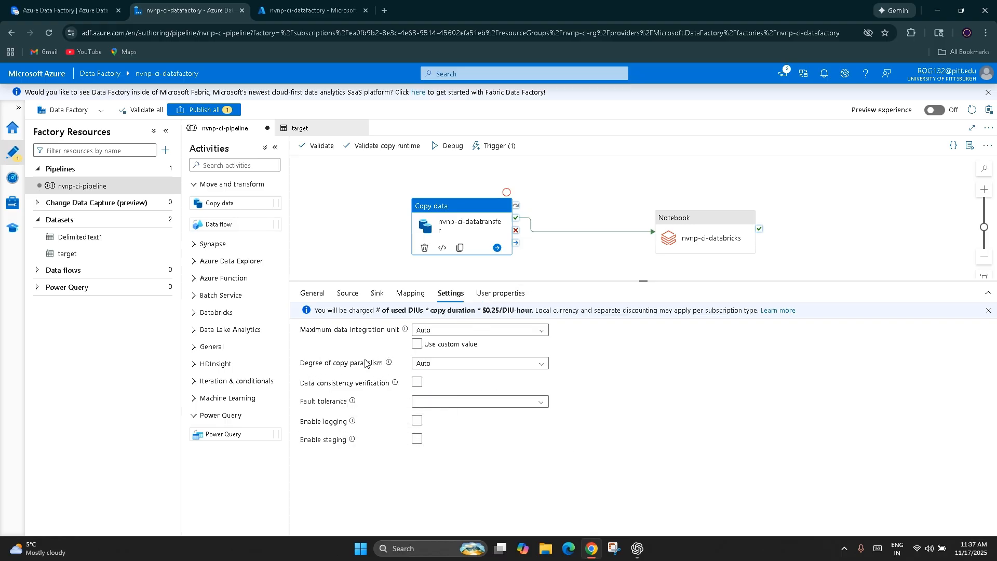
{"action": "mouse_move", "coordinate": [390, 365]}
{"action": "mouse_move", "coordinate": [395, 384]}
{"action": "mouse_move", "coordinate": [406, 331]}
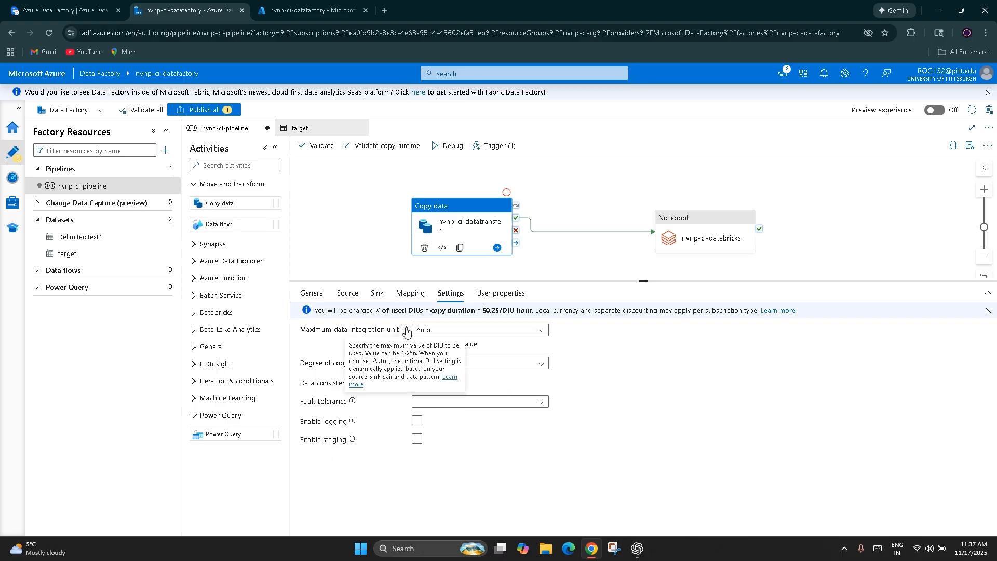
{"action": "left_click", "coordinate": [500, 293]}
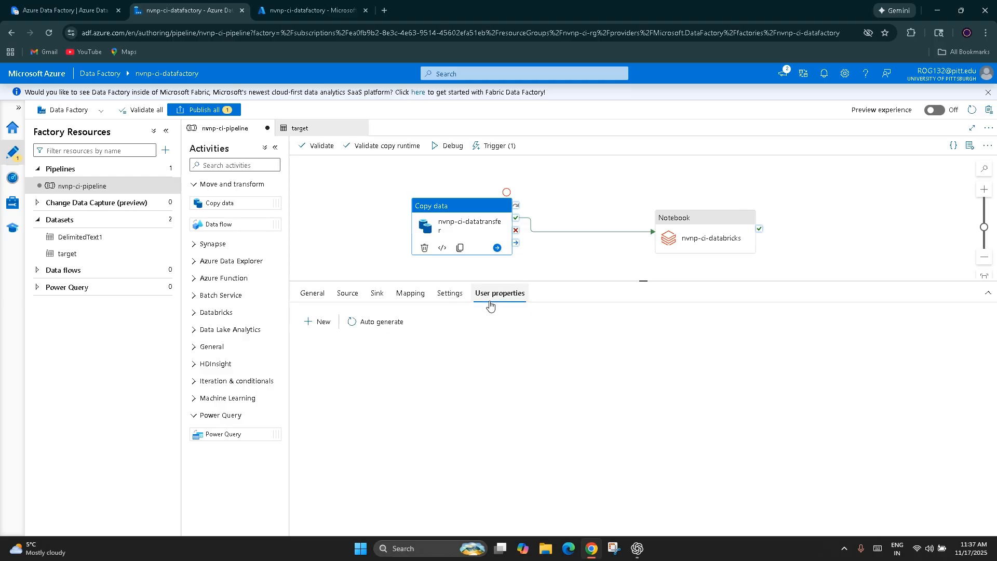
Step: Deselect the copy activity and switch to the Azure Data Factory notes in ClickUp
{"action": "left_click", "coordinate": [646, 195]}
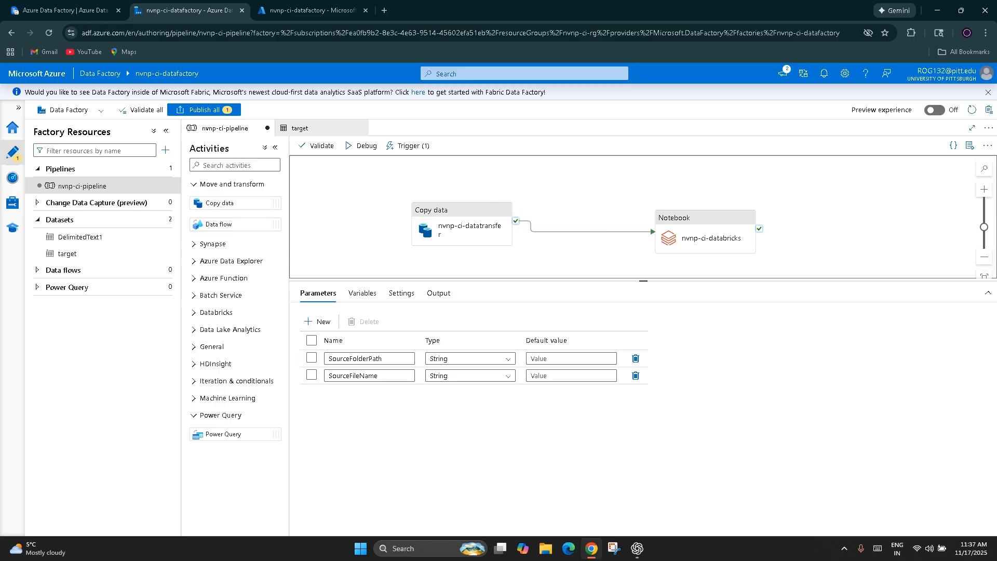
{"action": "left_click", "coordinate": [86, 15]}
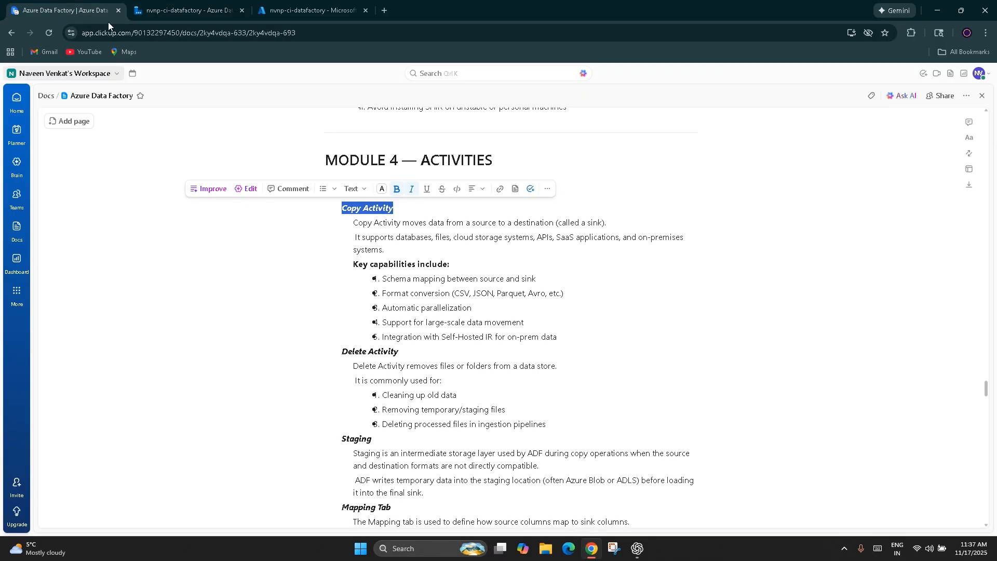
Step: Read the Copy Activity notes under 4.1 Movement Activities, including its list of key capabilities
{"action": "left_click", "coordinate": [308, 289]}
{"action": "left_click_drag", "start_coordinate": [333, 208], "coordinate": [434, 221]}
{"action": "left_click", "coordinate": [495, 293]}
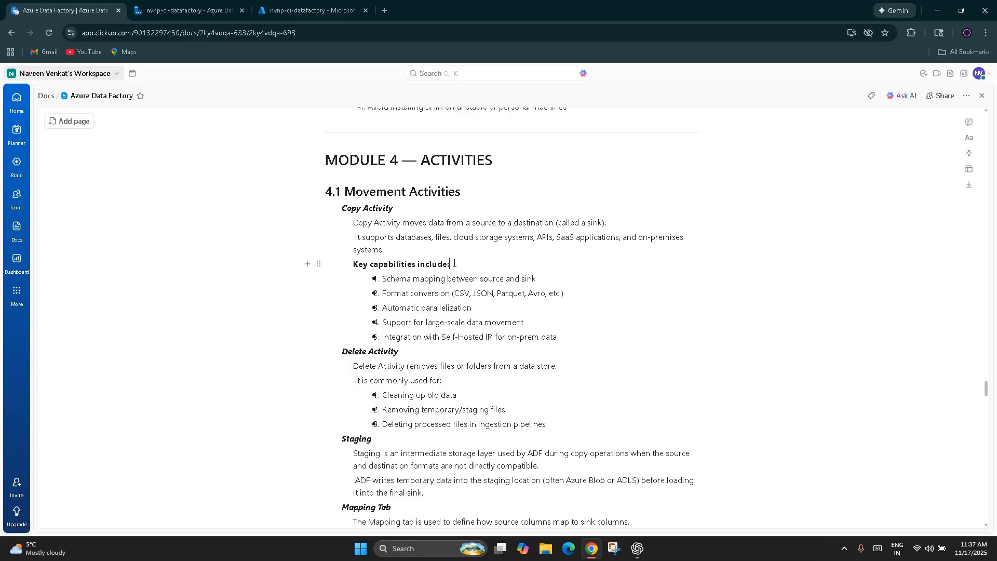
{"action": "triple_click", "coordinate": [454, 263]}
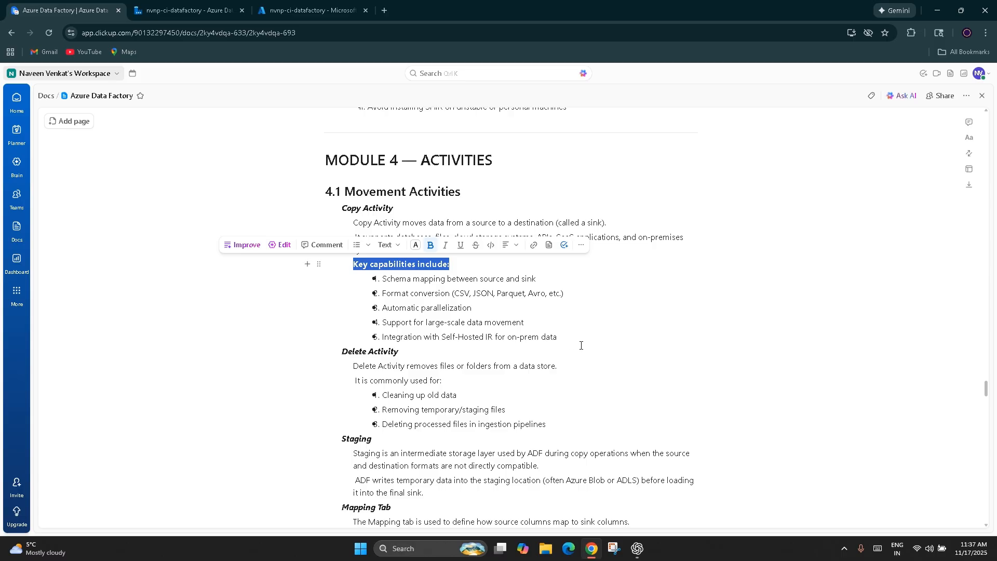
{"action": "left_click_drag", "start_coordinate": [556, 340], "coordinate": [390, 337]}
{"action": "left_click", "coordinate": [410, 365]}
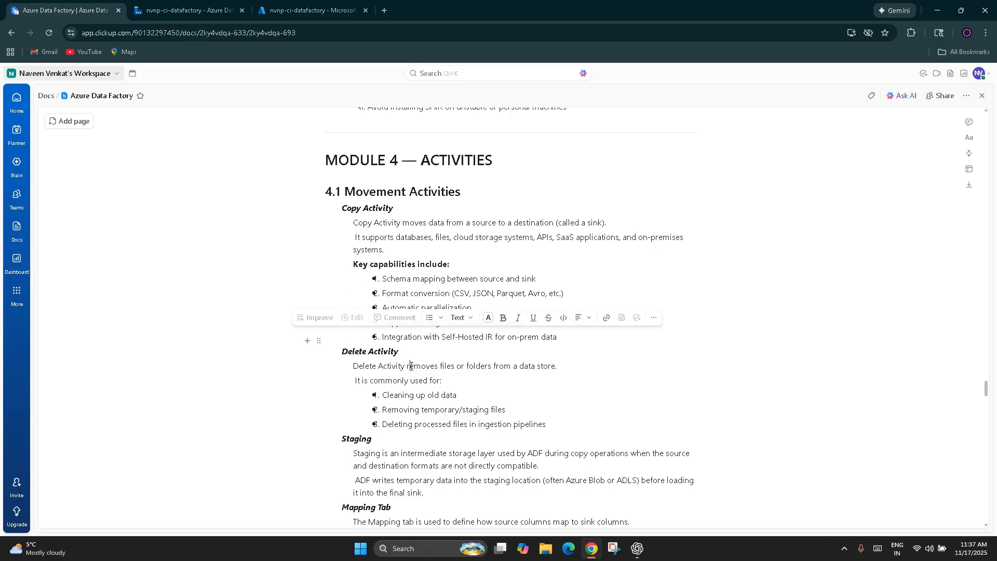
Step: Read the Delete Activity notes and its common uses for cleaning up data, temporary files and processed files
{"action": "scroll", "coordinate": [369, 236], "scroll_direction": "up", "scroll_amount": 4}
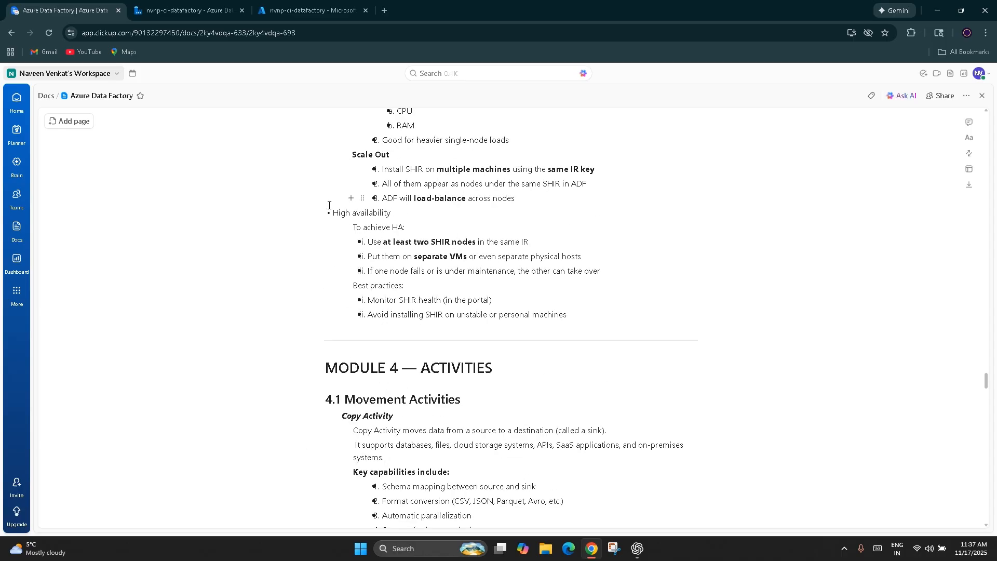
{"action": "scroll", "coordinate": [329, 206], "scroll_direction": "up", "scroll_amount": 3}
{"action": "scroll", "coordinate": [365, 217], "scroll_direction": "down", "scroll_amount": 9}
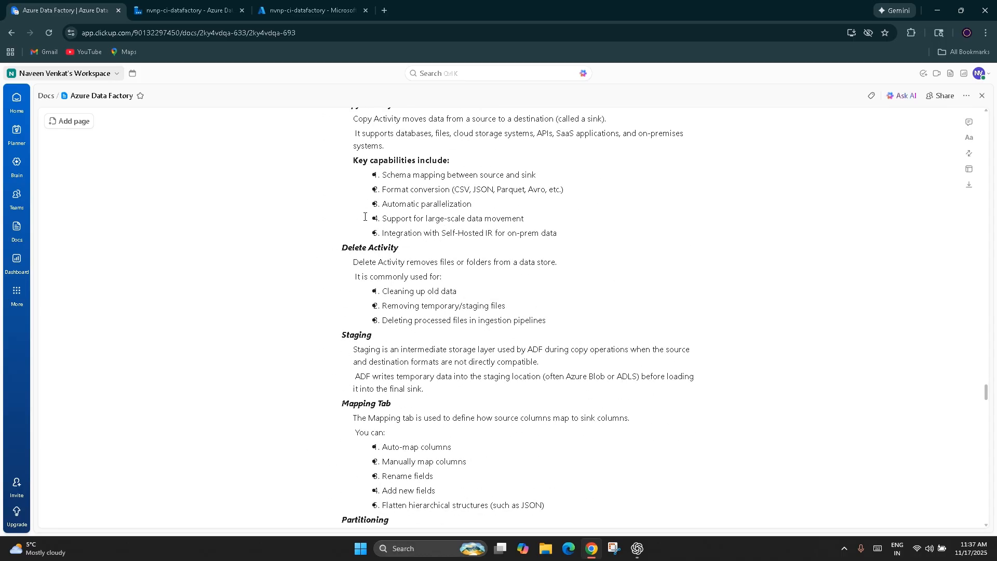
{"action": "scroll", "coordinate": [364, 216], "scroll_direction": "down", "scroll_amount": 1}
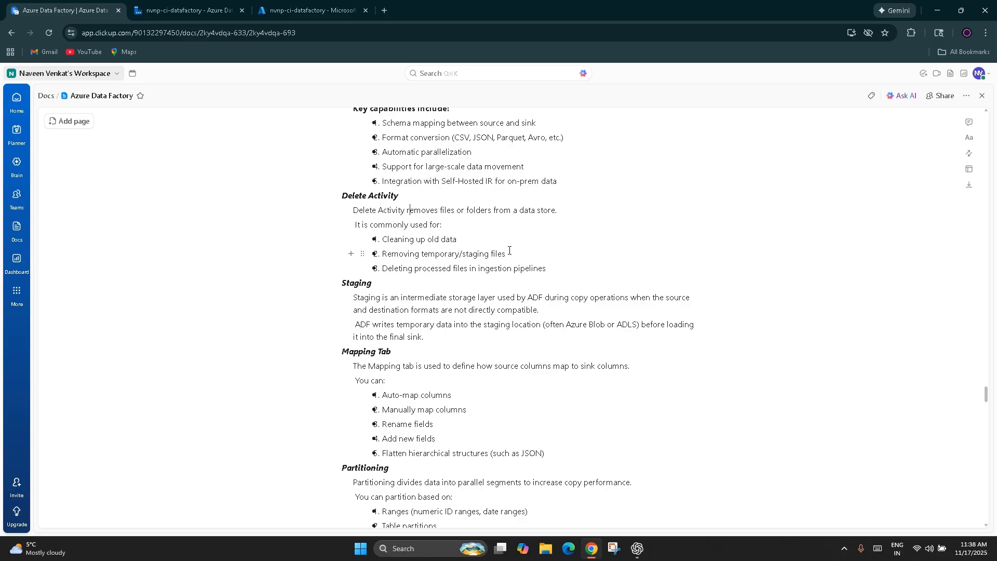
{"action": "left_click_drag", "start_coordinate": [473, 250], "coordinate": [414, 253]}
{"action": "left_click_drag", "start_coordinate": [561, 282], "coordinate": [399, 269]}
{"action": "left_click", "coordinate": [459, 301]}
Step: Switch to Azure Data Factory and add a Delete activity from the General group to the nvnp-ci-pipeline canvas
{"action": "left_click", "coordinate": [166, 4]}
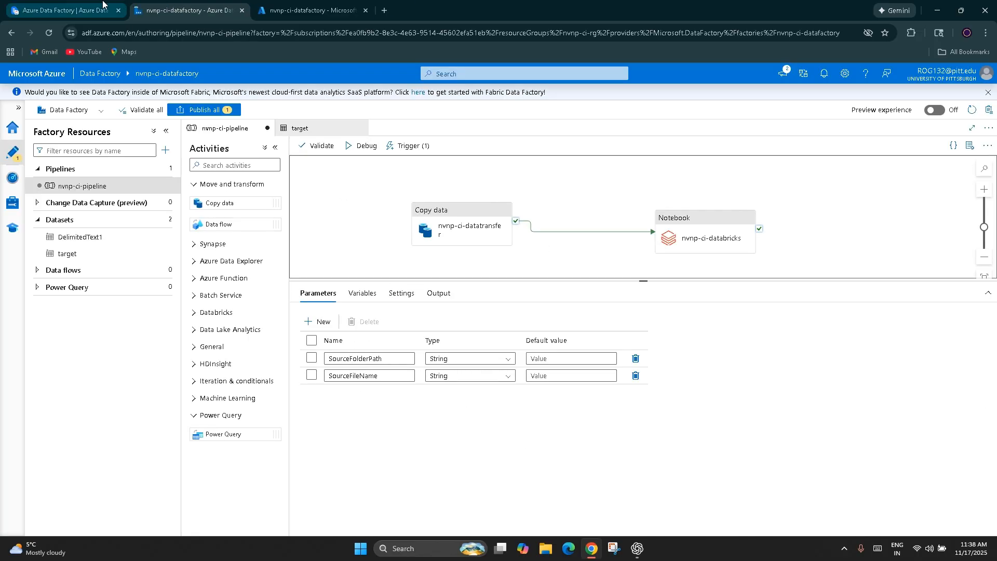
{"action": "left_click", "coordinate": [195, 347]}
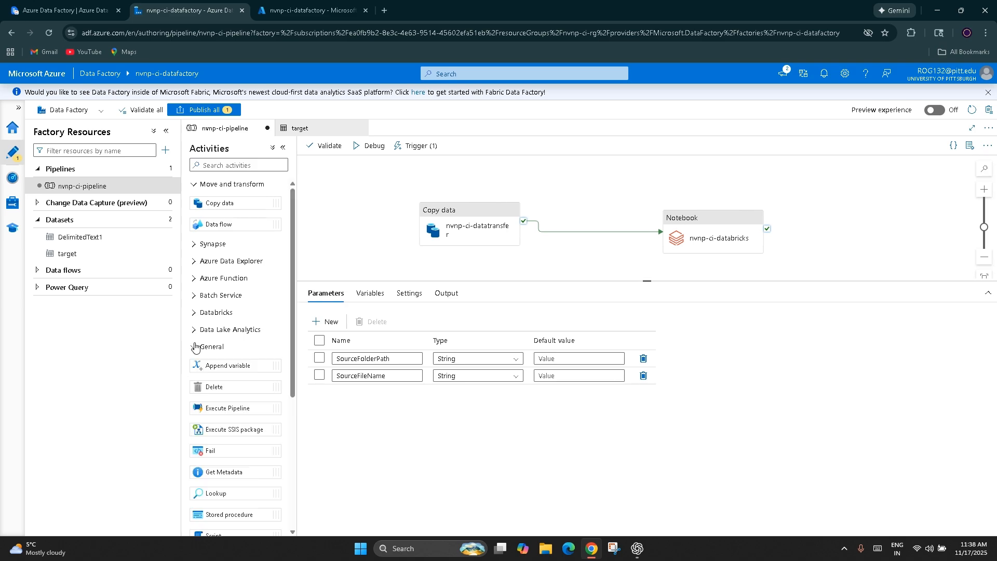
{"action": "left_click_drag", "start_coordinate": [216, 387], "coordinate": [358, 260]}
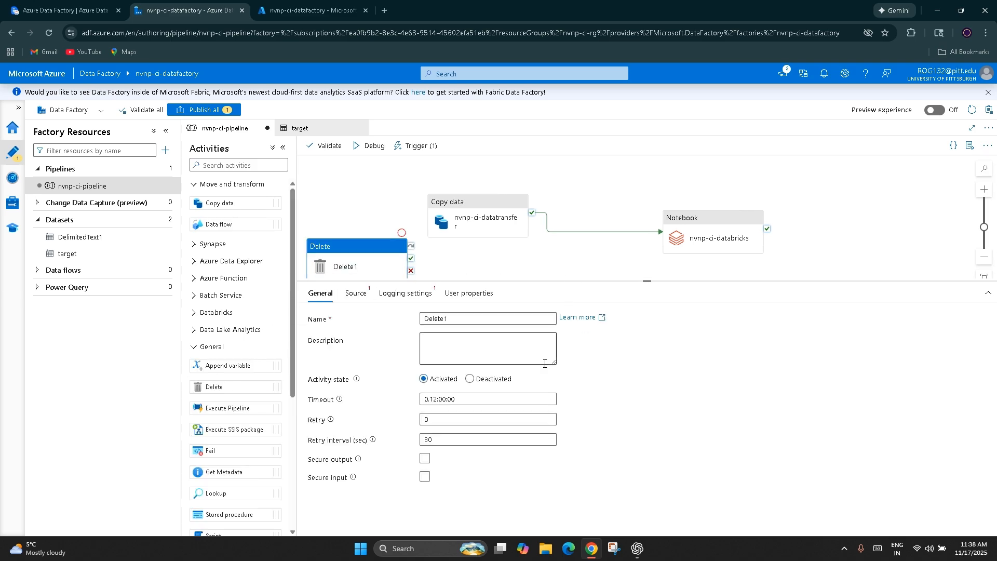
Step: Review the Delete activity's source dataset options and its general timeout, retry and secure input/output settings
{"action": "left_click", "coordinate": [357, 293]}
{"action": "left_click", "coordinate": [535, 319]}
{"action": "left_click", "coordinate": [491, 413]}
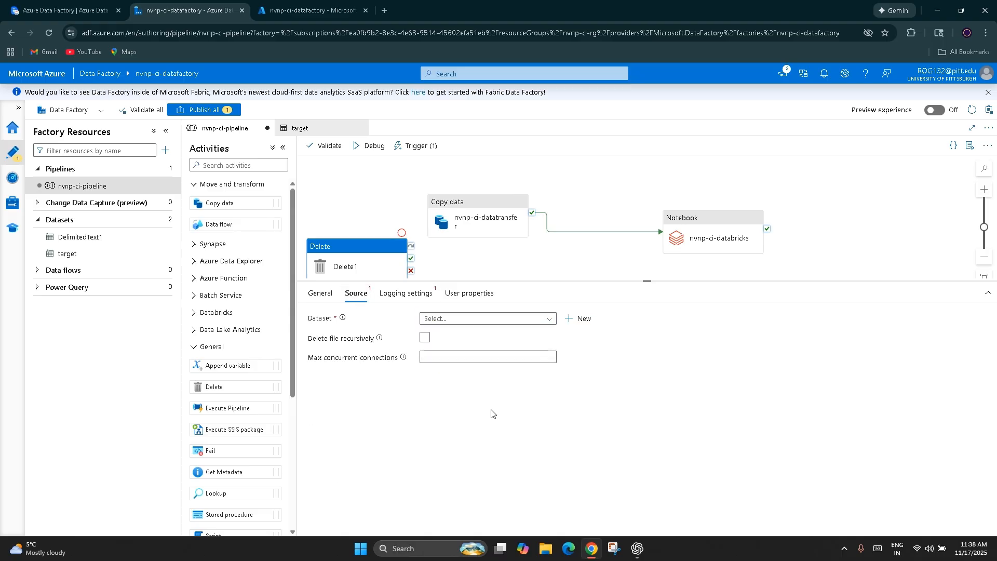
{"action": "left_click", "coordinate": [319, 293]}
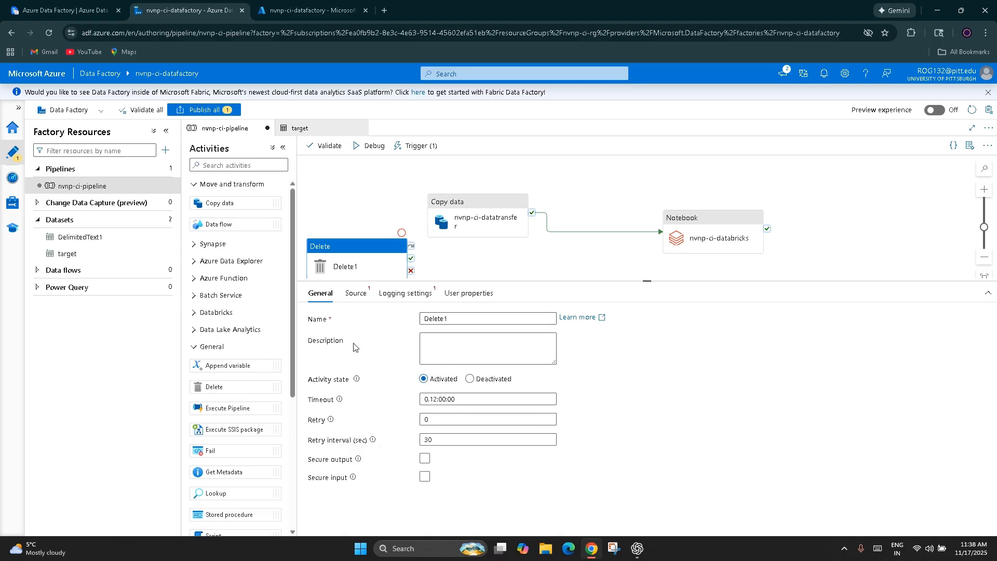
{"action": "left_click_drag", "start_coordinate": [359, 412], "coordinate": [382, 484]}
{"action": "left_click", "coordinate": [483, 431]}
{"action": "left_click", "coordinate": [474, 223]}
{"action": "left_click", "coordinate": [351, 257]}
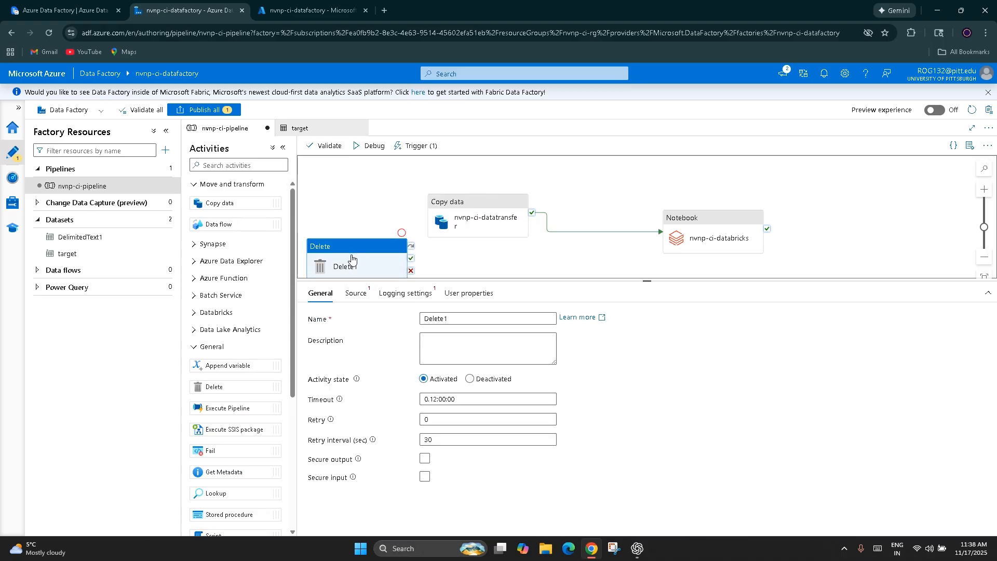
Step: Set the Delete activity's logging account linked service to AzureBlobStorage1 and view its logging folder path
{"action": "left_click", "coordinate": [403, 292]}
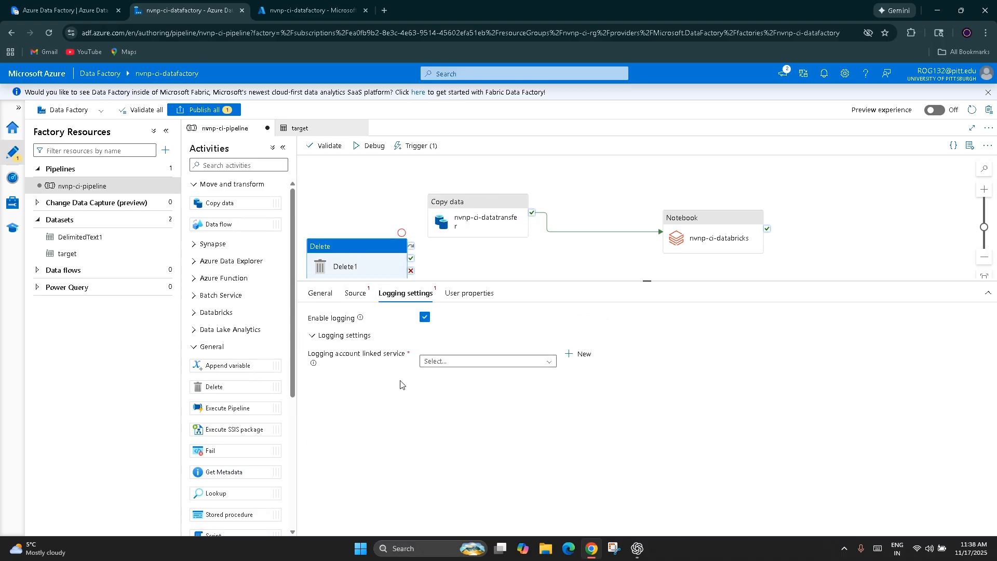
{"action": "left_click", "coordinate": [439, 363]}
{"action": "left_click", "coordinate": [444, 394]}
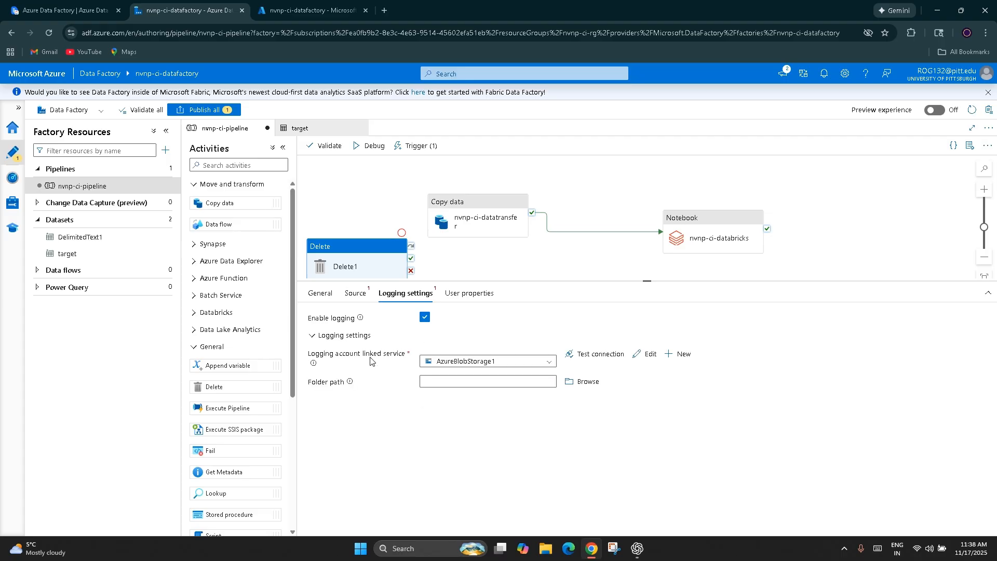
{"action": "mouse_move", "coordinate": [361, 321]}
{"action": "left_click", "coordinate": [441, 378]}
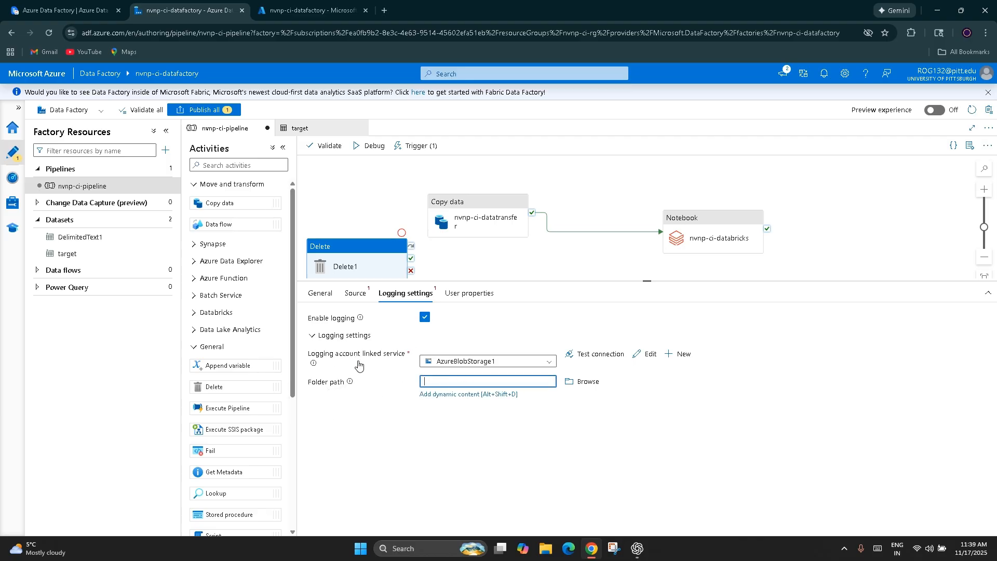
Step: Review the Delete activity's user properties, its source settings and its outcome connectors
{"action": "left_click", "coordinate": [453, 293]}
{"action": "left_click", "coordinate": [356, 293]}
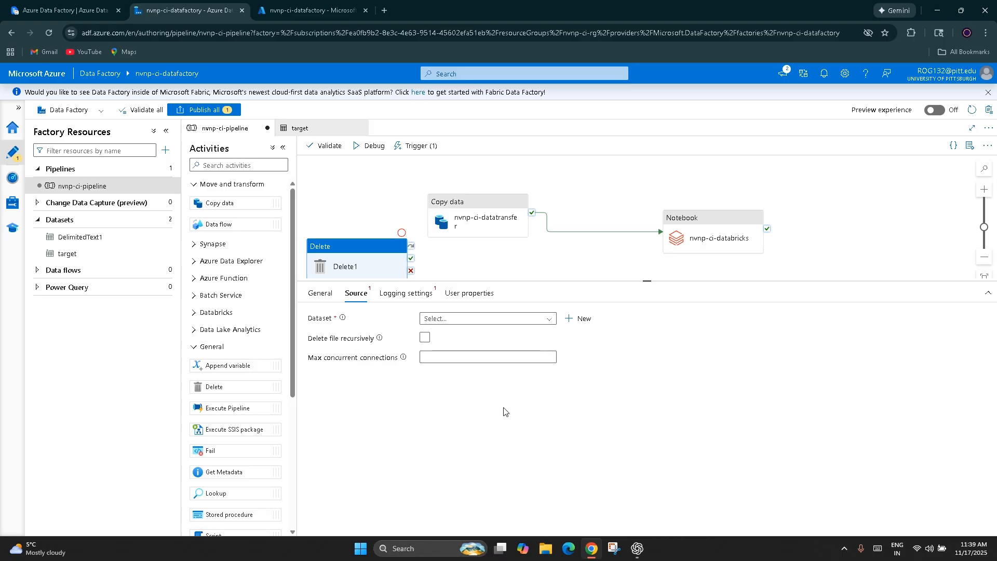
{"action": "mouse_move", "coordinate": [404, 359]}
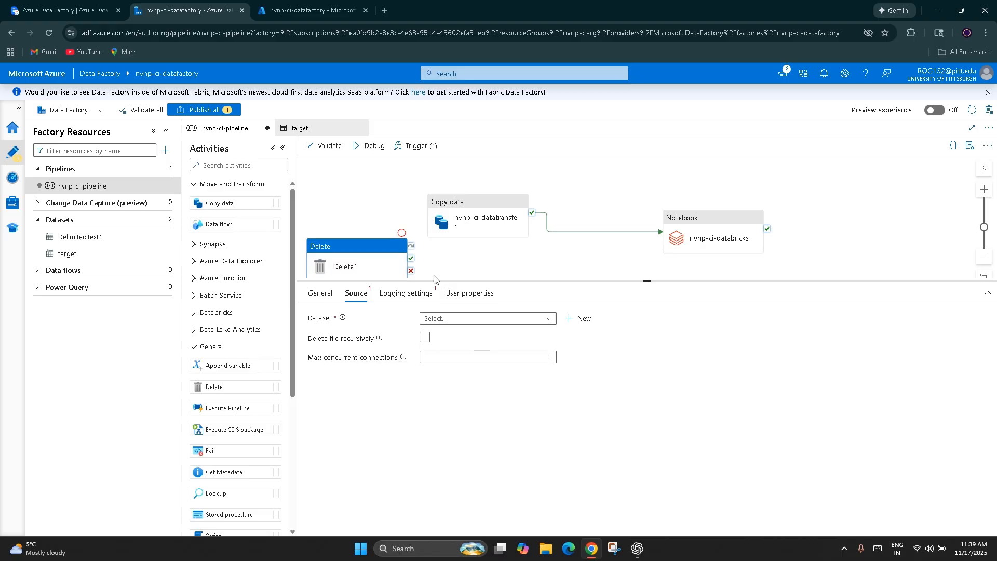
{"action": "left_click", "coordinate": [410, 271]}
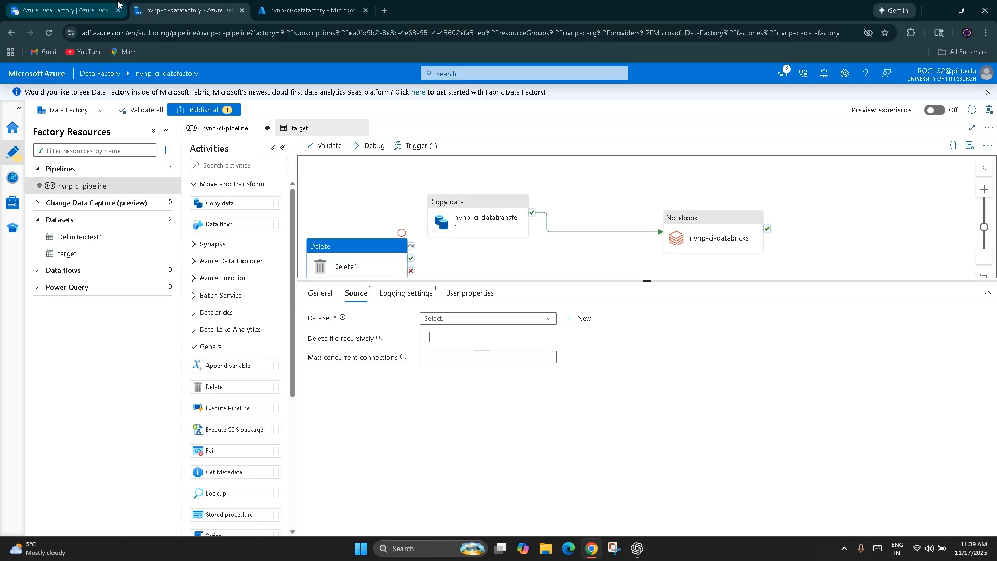
Step: Switch to the ClickUp notes and read the Staging and Mapping Tab sections
{"action": "left_click", "coordinate": [118, 4]}
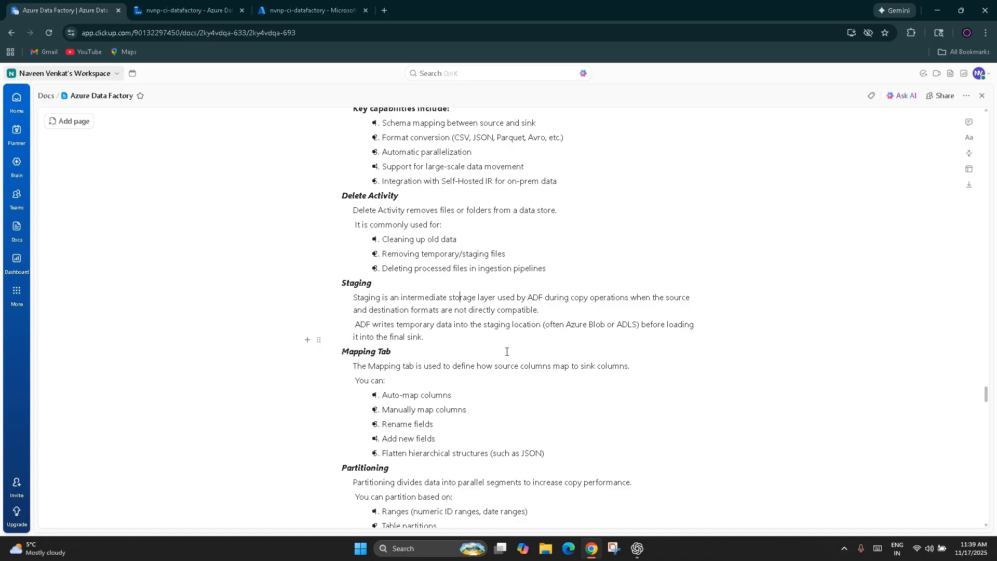
{"action": "left_click_drag", "start_coordinate": [435, 337], "coordinate": [354, 297]}
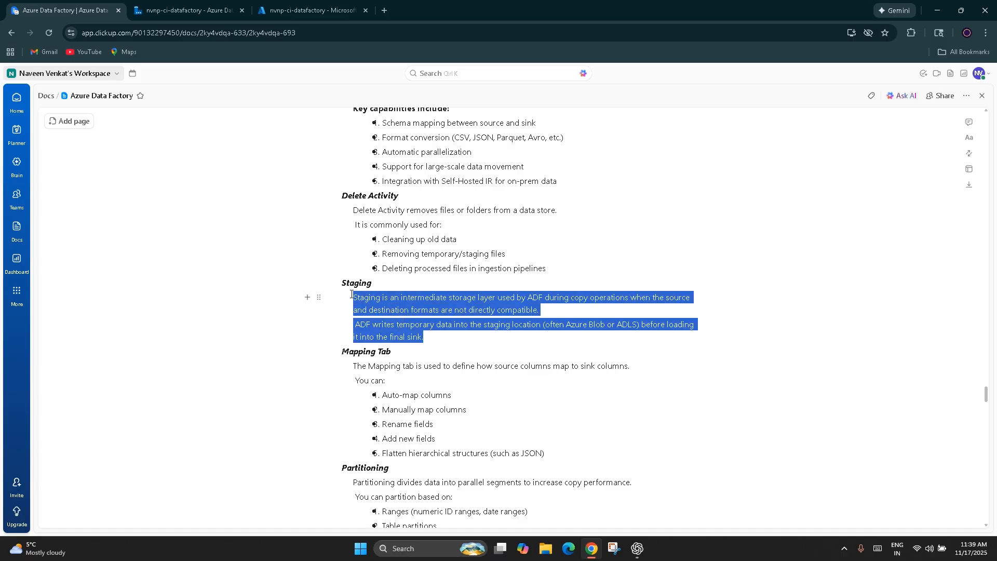
{"action": "left_click", "coordinate": [442, 340]}
{"action": "left_click_drag", "start_coordinate": [469, 346], "coordinate": [371, 310]}
{"action": "left_click_drag", "start_coordinate": [425, 338], "coordinate": [343, 283]}
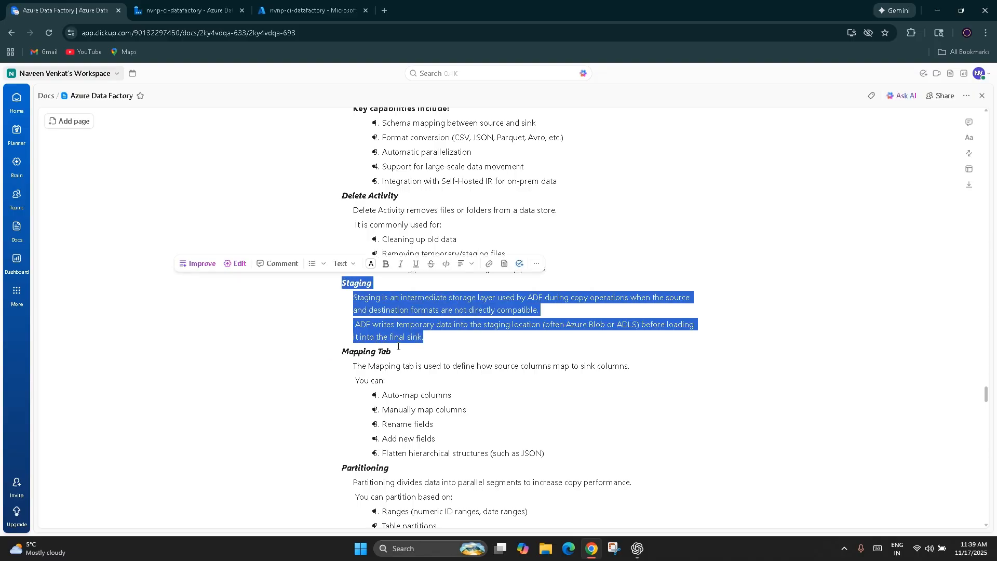
{"action": "left_click_drag", "start_coordinate": [342, 352], "coordinate": [686, 406]}
{"action": "scroll", "coordinate": [686, 407], "scroll_direction": "down", "scroll_amount": 3}
{"action": "left_click", "coordinate": [383, 356]}
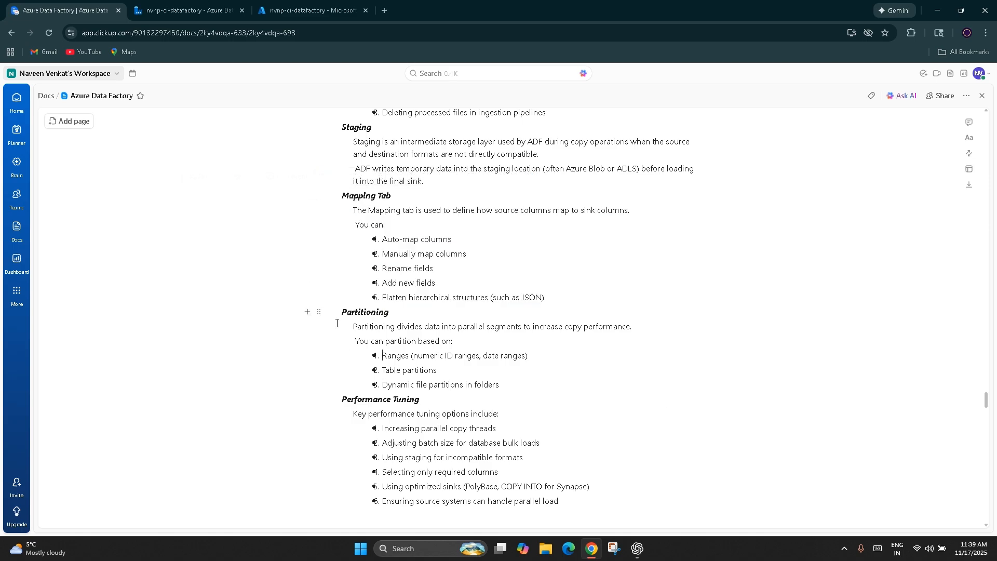
Step: Read the Partitioning and Performance Tuning notes, including the listed performance tuning options
{"action": "left_click_drag", "start_coordinate": [351, 313], "coordinate": [536, 397]}
{"action": "left_click", "coordinate": [546, 455]}
{"action": "scroll", "coordinate": [495, 465], "scroll_direction": "down", "scroll_amount": 2}
{"action": "left_click_drag", "start_coordinate": [597, 397], "coordinate": [343, 295]}
{"action": "left_click", "coordinate": [434, 353]}
{"action": "left_click_drag", "start_coordinate": [493, 328], "coordinate": [382, 326]}
{"action": "left_click", "coordinate": [537, 343]}
{"action": "left_click_drag", "start_coordinate": [537, 342], "coordinate": [446, 368]}
{"action": "left_click", "coordinate": [418, 382]}
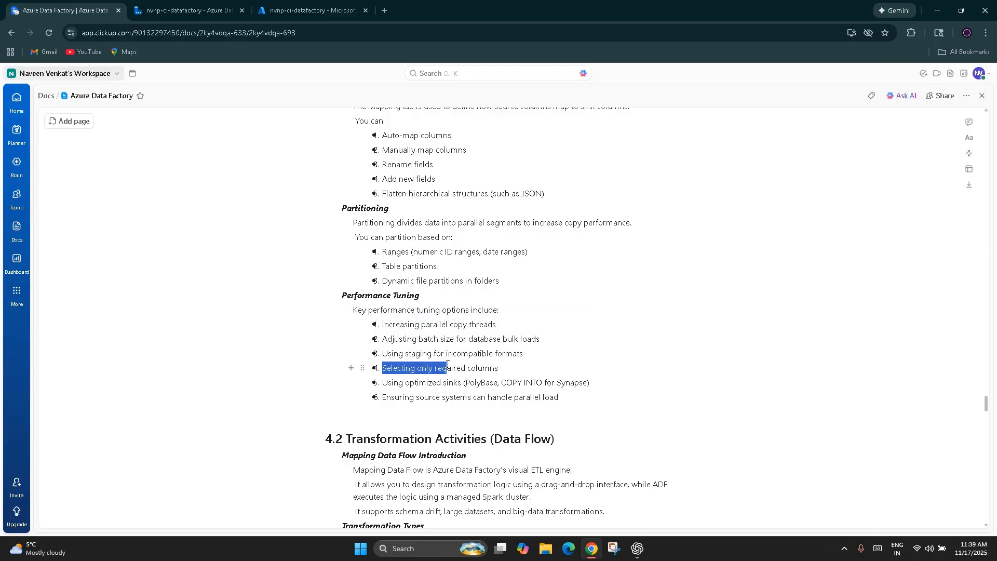
{"action": "left_click", "coordinate": [535, 367]}
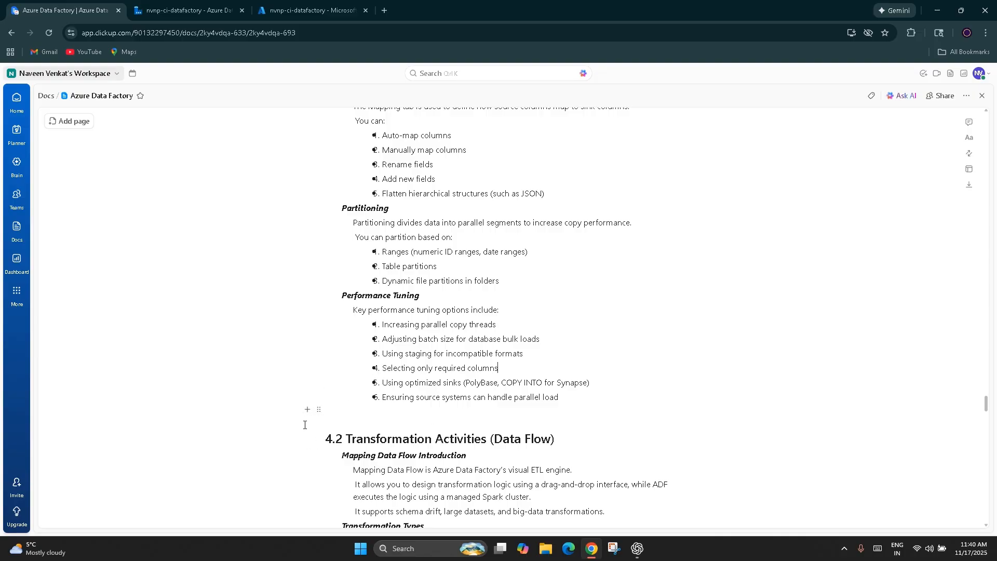
Step: Look through the 4.2 Transformation Activities (Data Flow) notes on mapping data flows and transformation types
{"action": "scroll", "coordinate": [532, 433], "scroll_direction": "down", "scroll_amount": 4}
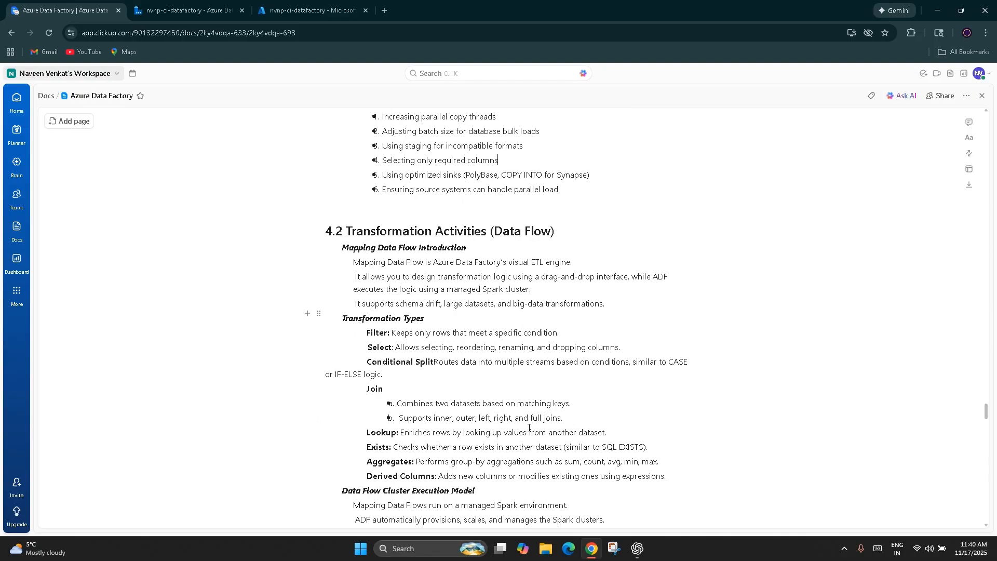
{"action": "scroll", "coordinate": [528, 427], "scroll_direction": "down", "scroll_amount": 3}
{"action": "scroll", "coordinate": [371, 389], "scroll_direction": "up", "scroll_amount": 4}
{"action": "scroll", "coordinate": [371, 389], "scroll_direction": "up", "scroll_amount": 2}
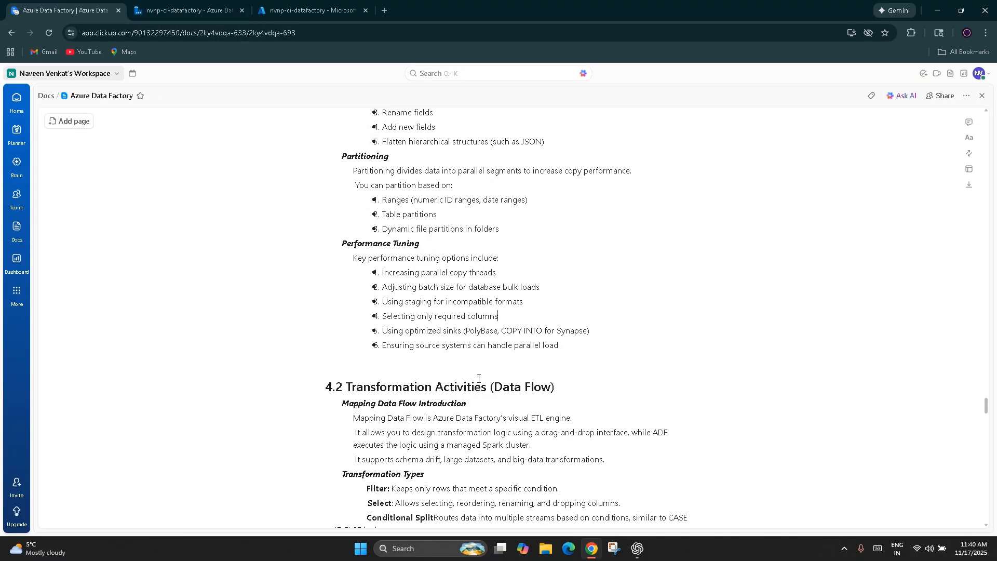
{"action": "scroll", "coordinate": [516, 409], "scroll_direction": "down", "scroll_amount": 3}
{"action": "left_click_drag", "start_coordinate": [556, 230], "coordinate": [336, 230]}
{"action": "left_click", "coordinate": [408, 325]}
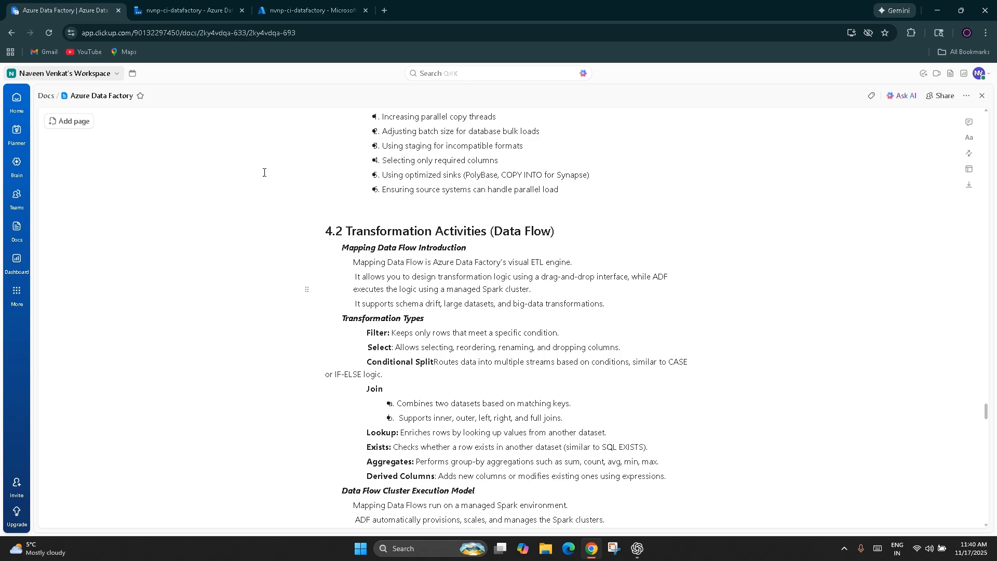
Step: Switch to Azure Data Factory and create a new data flow in the factory resources
{"action": "left_click", "coordinate": [149, 7]}
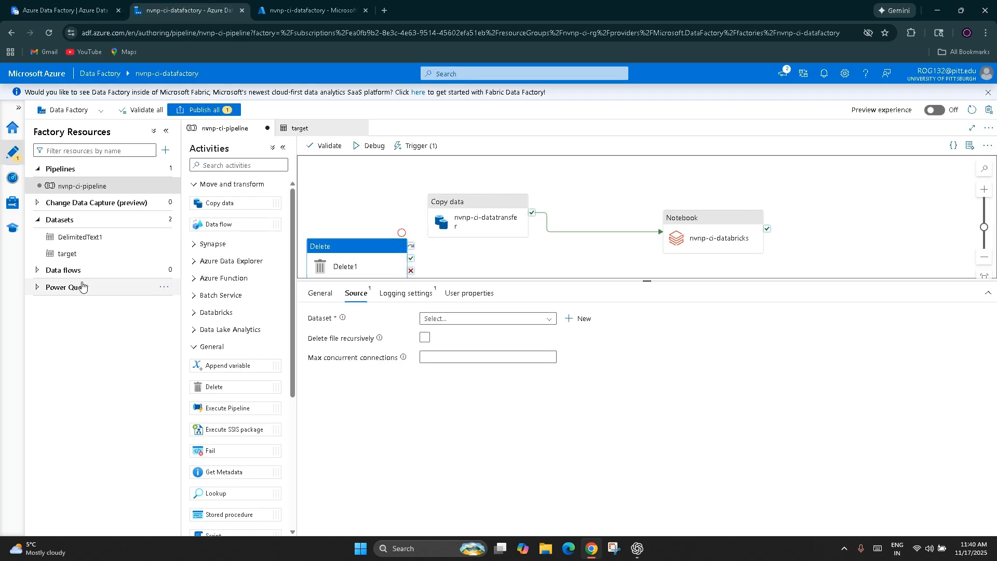
{"action": "left_click", "coordinate": [83, 269]}
{"action": "left_click", "coordinate": [166, 270]}
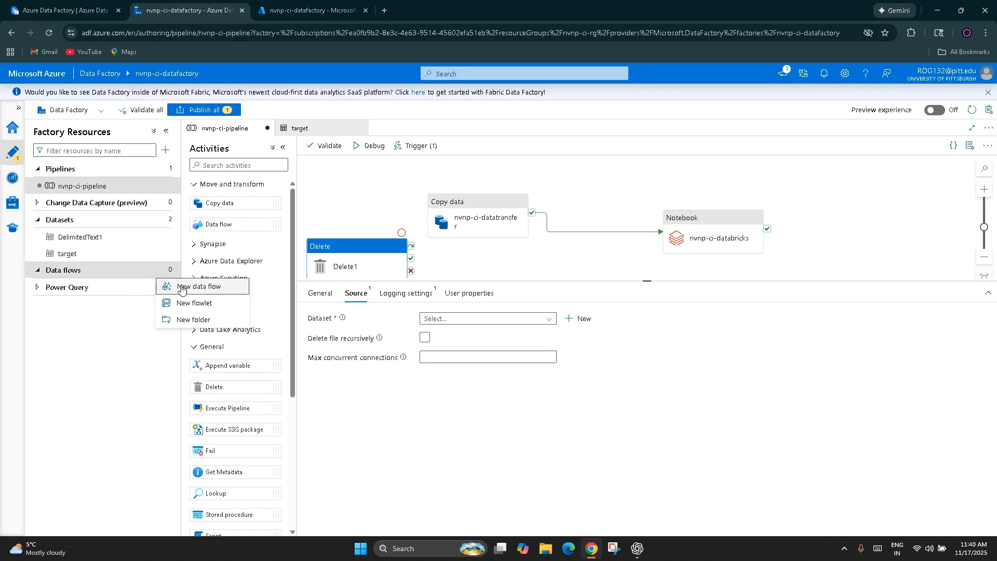
{"action": "left_click", "coordinate": [181, 290]}
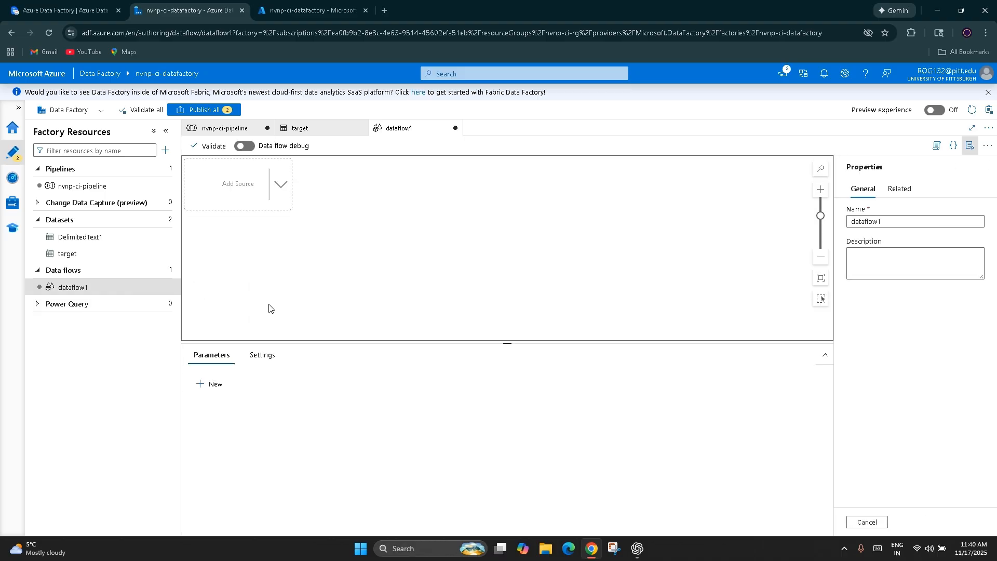
Step: Add a source to the data flow and attach a Join transformation to it
{"action": "left_click", "coordinate": [247, 187]}
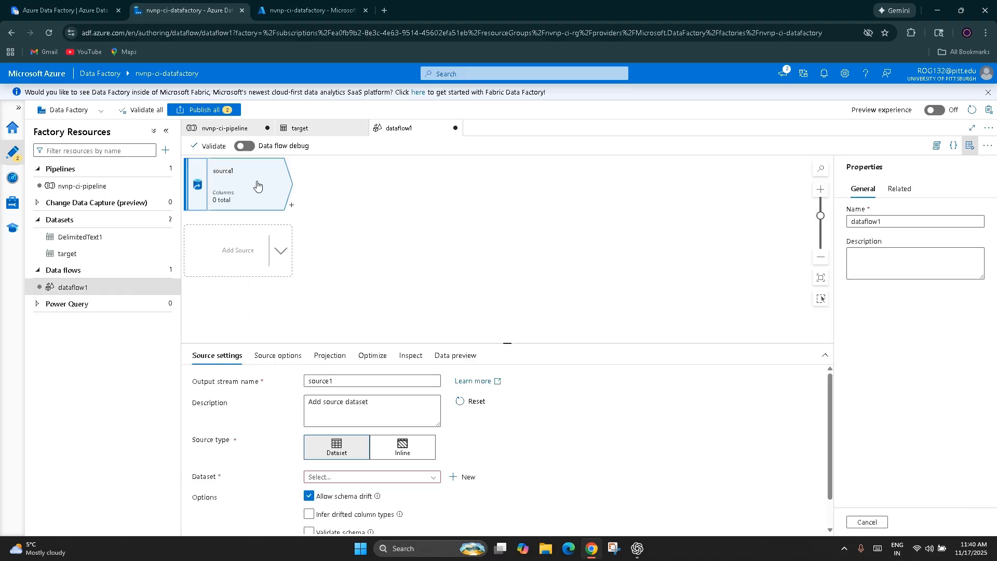
{"action": "left_click", "coordinate": [292, 205]}
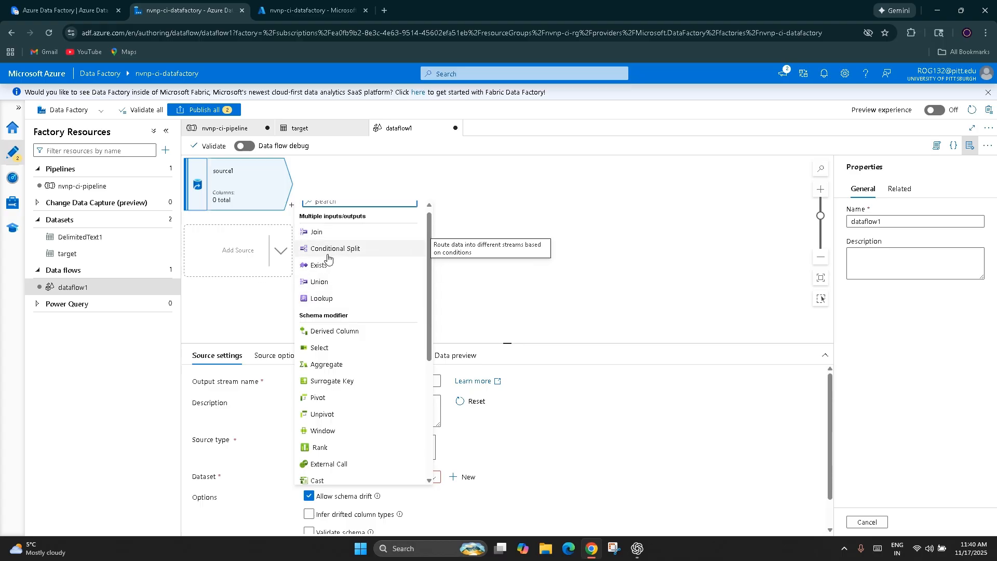
{"action": "left_click", "coordinate": [328, 232]}
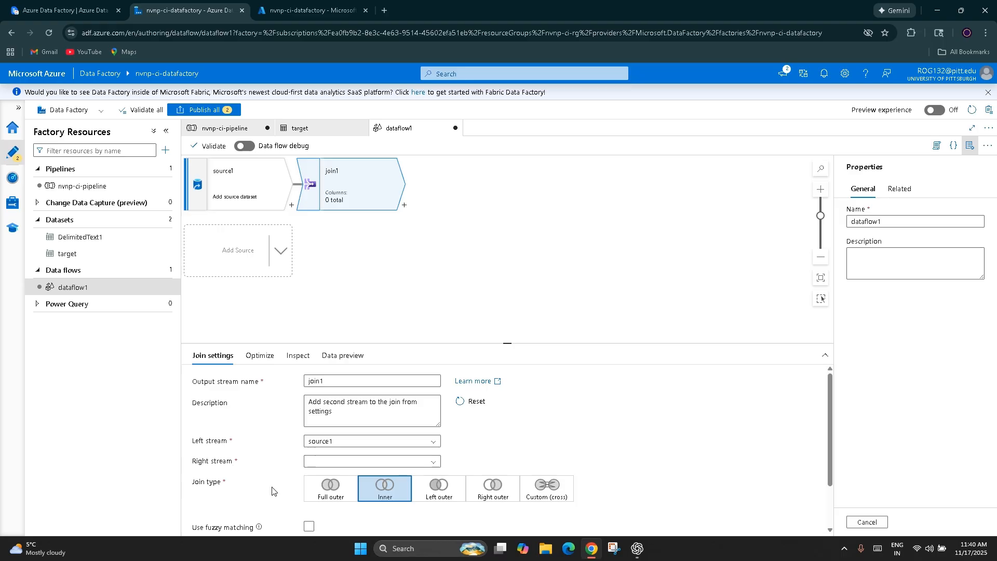
Step: Review the Join transformation's left stream, right stream and join type choices
{"action": "left_click", "coordinate": [338, 444]}
{"action": "left_click", "coordinate": [343, 443]}
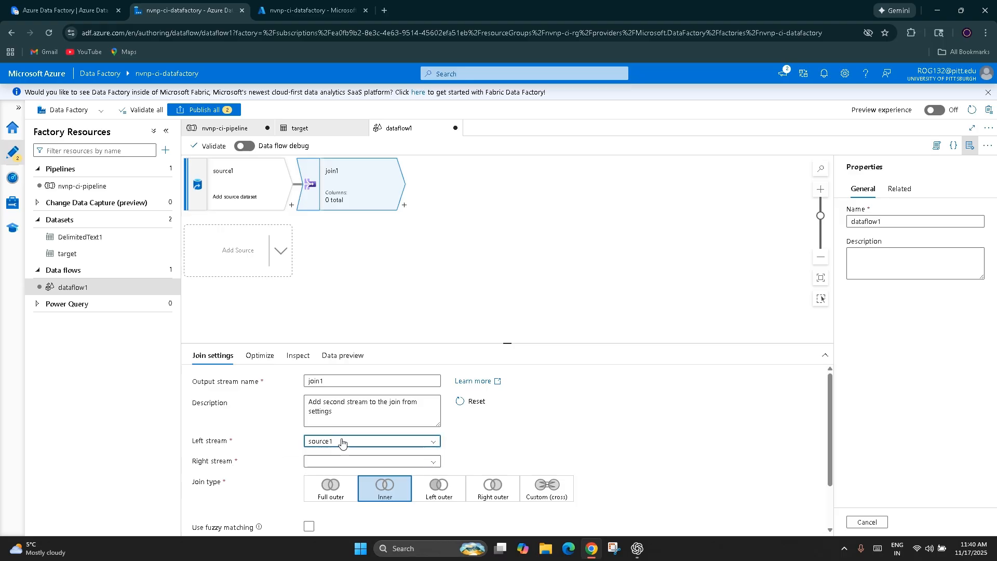
{"action": "left_click", "coordinate": [343, 464]}
{"action": "left_click", "coordinate": [246, 465]}
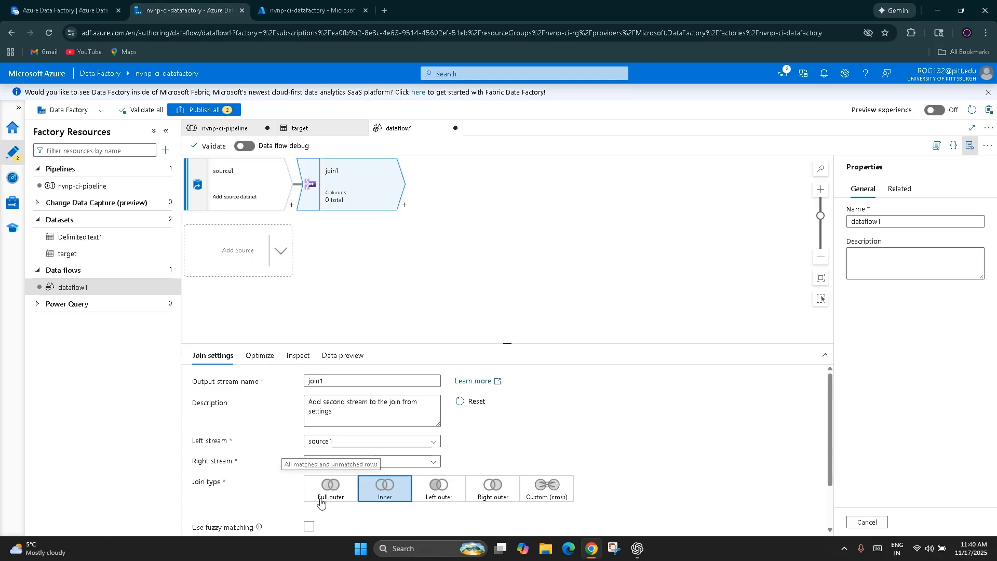
Step: Review the Join transformation's fuzzy matching and join conditions, plus its optimization, inspection and data preview settings
{"action": "scroll", "coordinate": [322, 502], "scroll_direction": "down", "scroll_amount": 1}
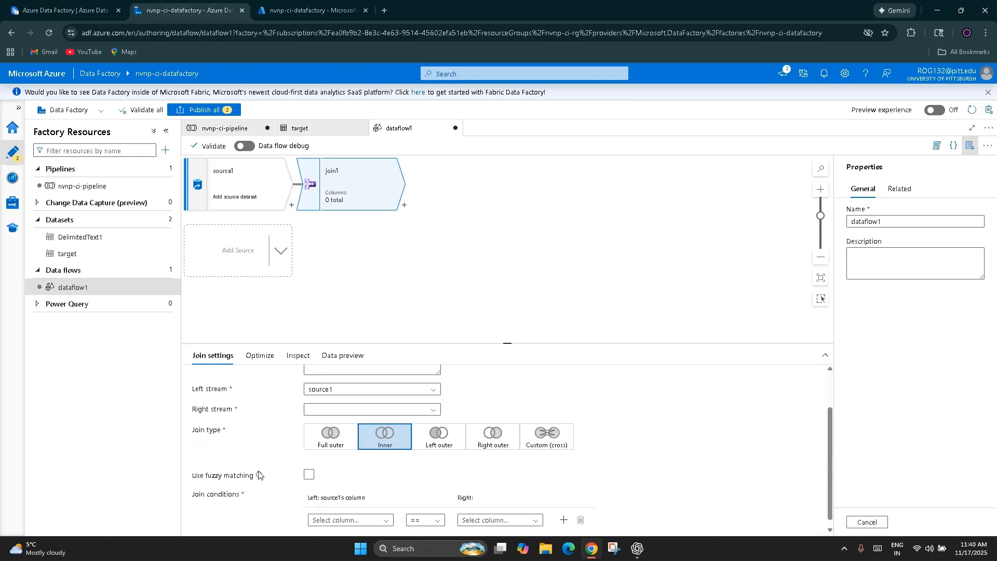
{"action": "mouse_move", "coordinate": [260, 477]}
{"action": "scroll", "coordinate": [235, 486], "scroll_direction": "down", "scroll_amount": 1}
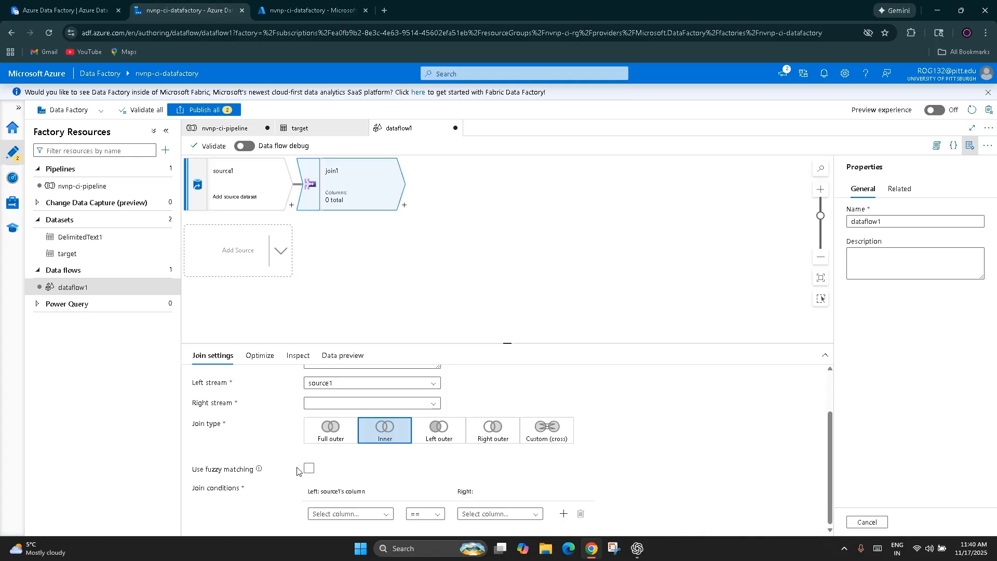
{"action": "left_click", "coordinate": [269, 358]}
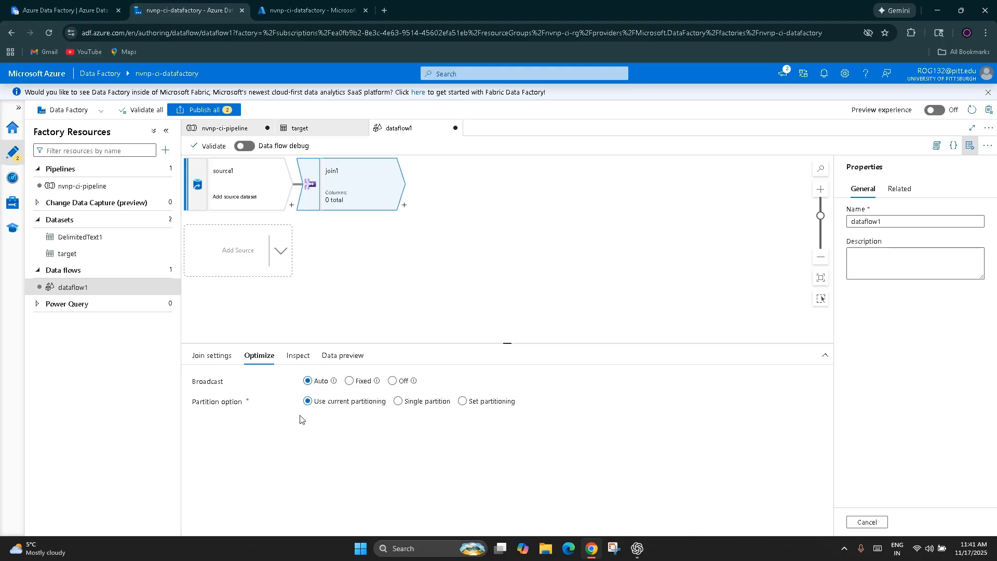
{"action": "left_click", "coordinate": [298, 356]}
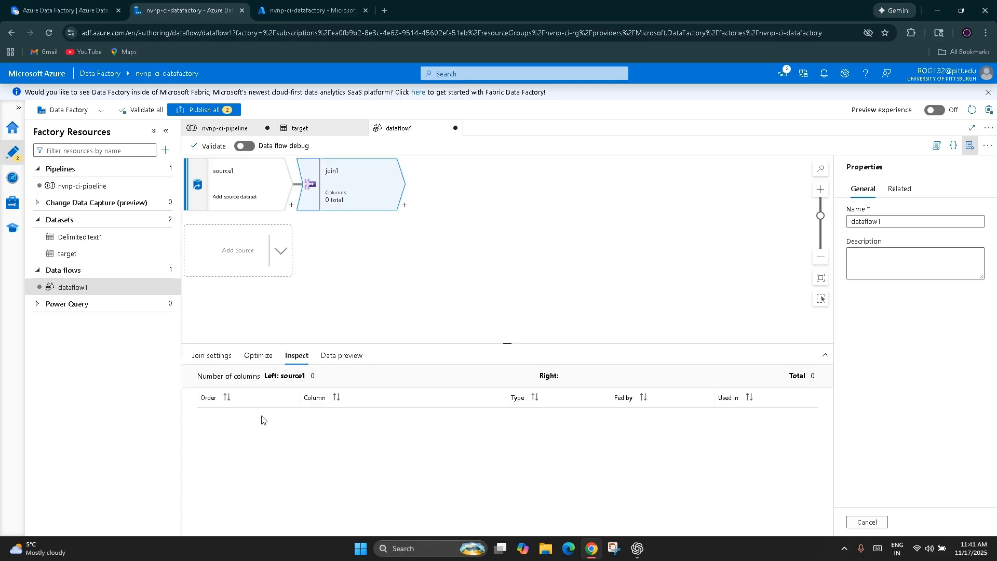
{"action": "left_click", "coordinate": [362, 357]}
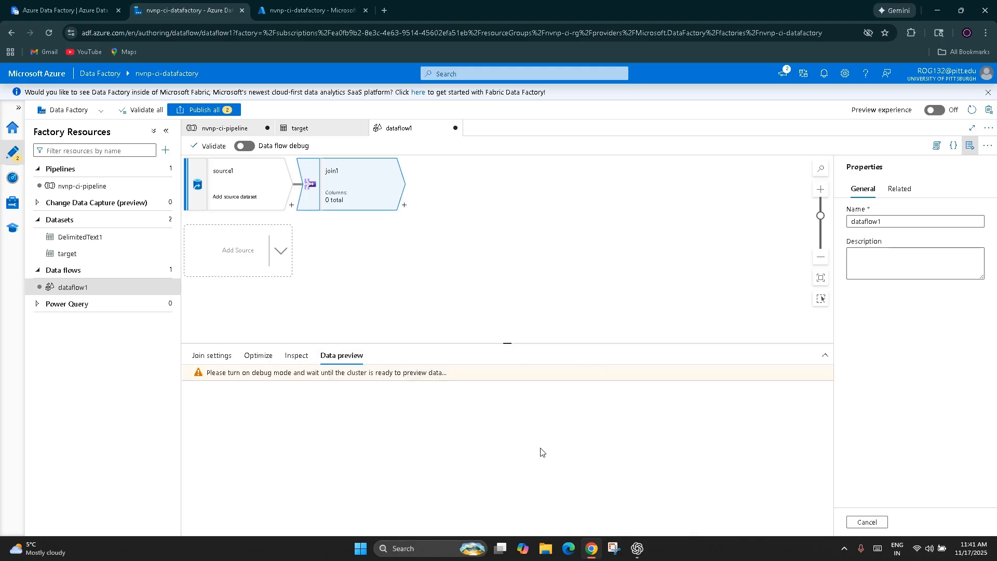
Step: Add a Conditional Split transformation after join1 and go to its first output stream name under the split conditions
{"action": "left_click", "coordinate": [406, 208]}
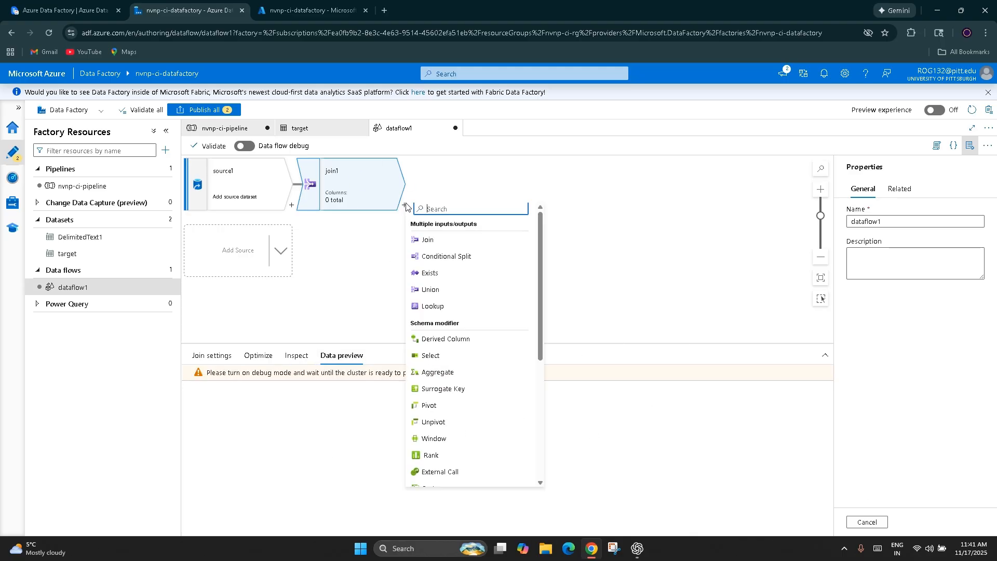
{"action": "left_click", "coordinate": [418, 256]}
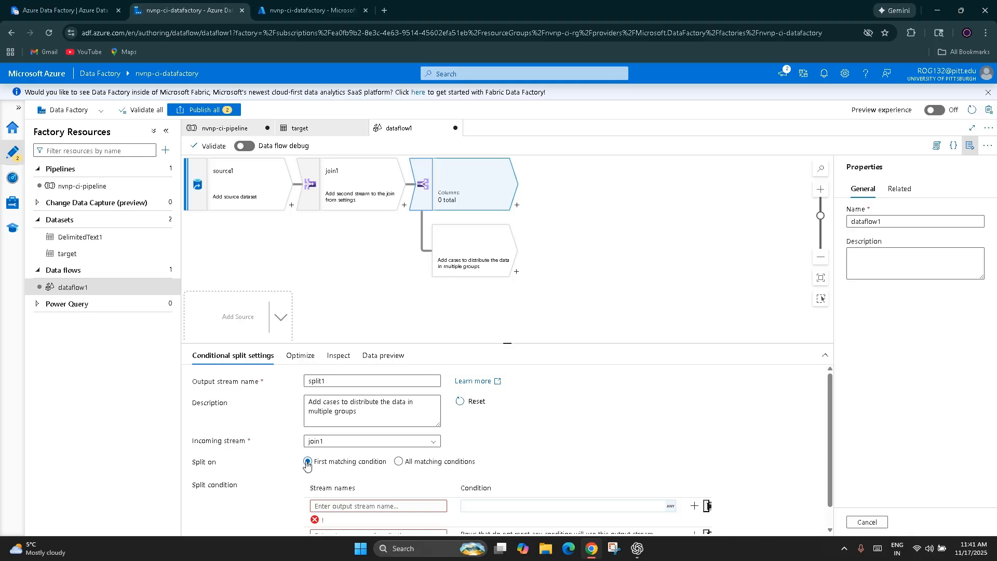
{"action": "scroll", "coordinate": [307, 464], "scroll_direction": "down", "scroll_amount": 1}
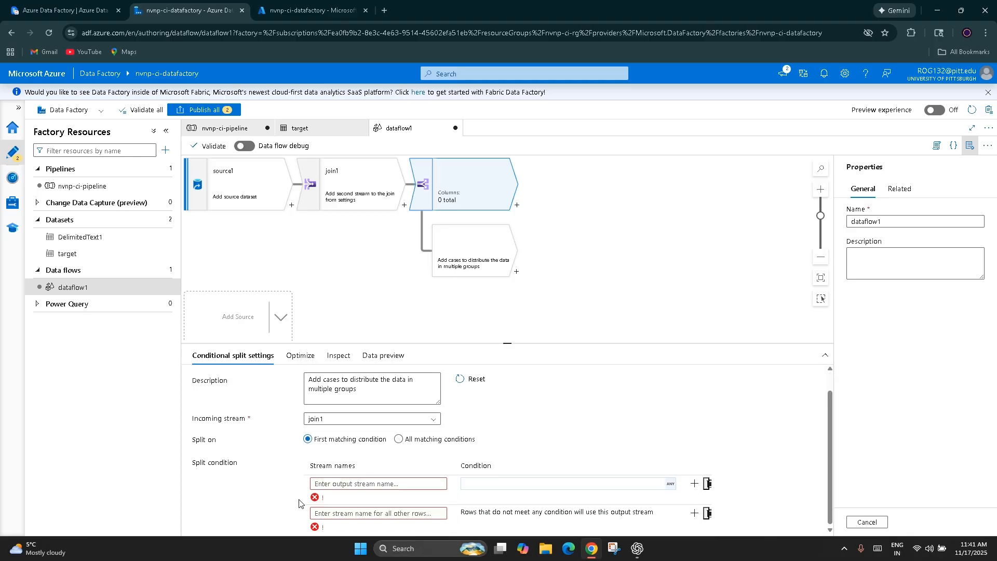
{"action": "left_click", "coordinate": [353, 485]}
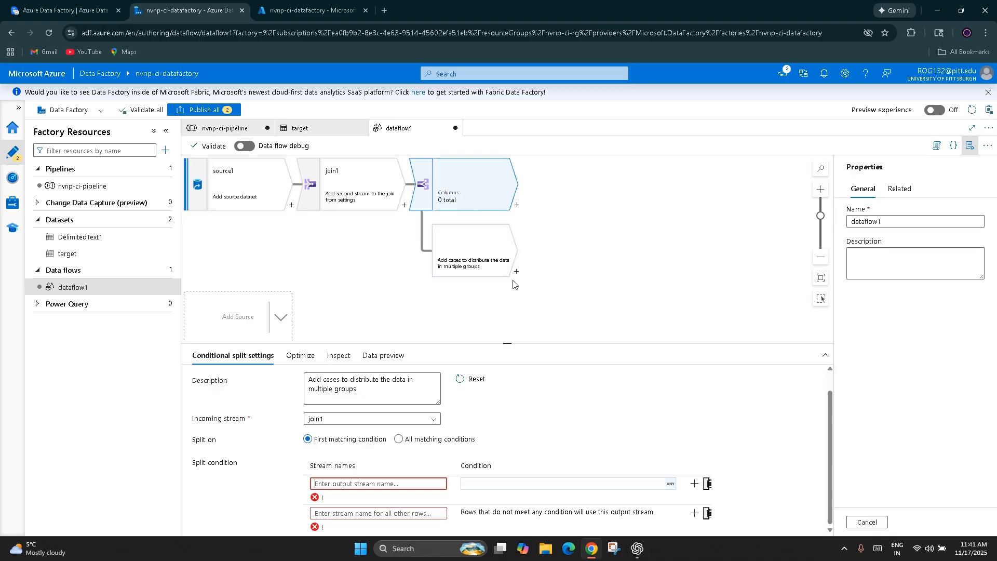
Step: Review the Conditional Split's partition options, column inspection and data preview, ending back at its main settings
{"action": "left_click", "coordinate": [300, 357]}
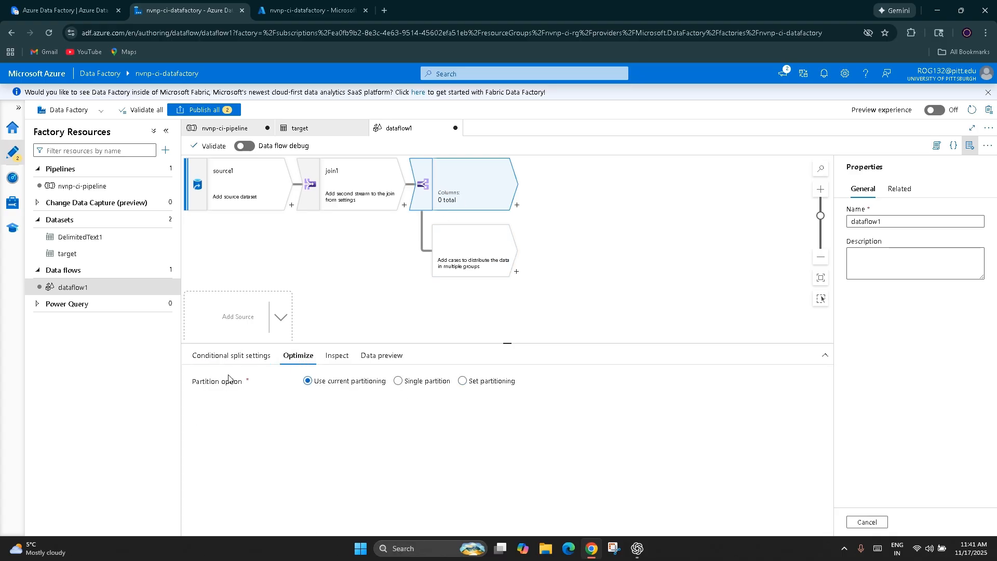
{"action": "left_click", "coordinate": [336, 356]}
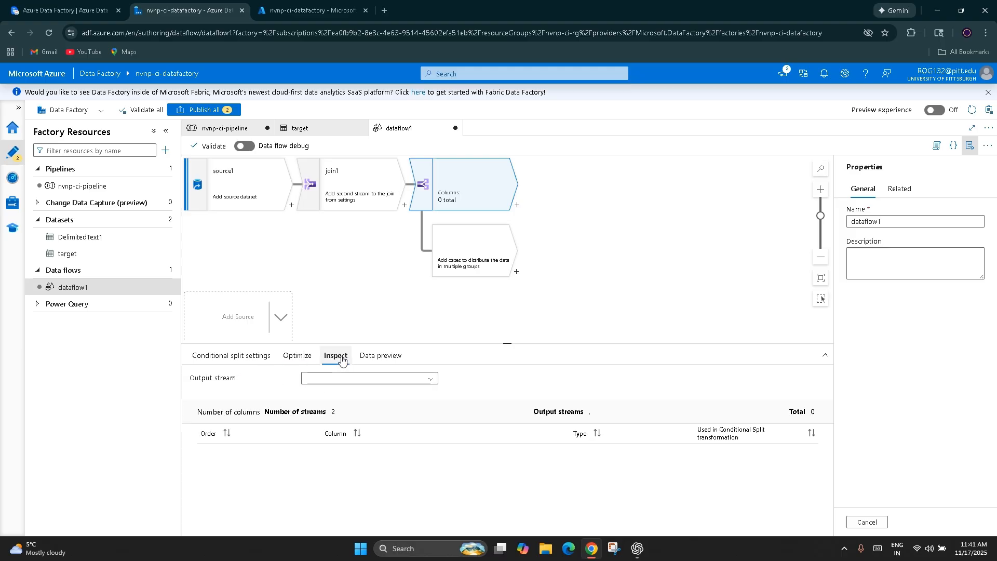
{"action": "left_click", "coordinate": [391, 360]}
{"action": "left_click", "coordinate": [193, 357]}
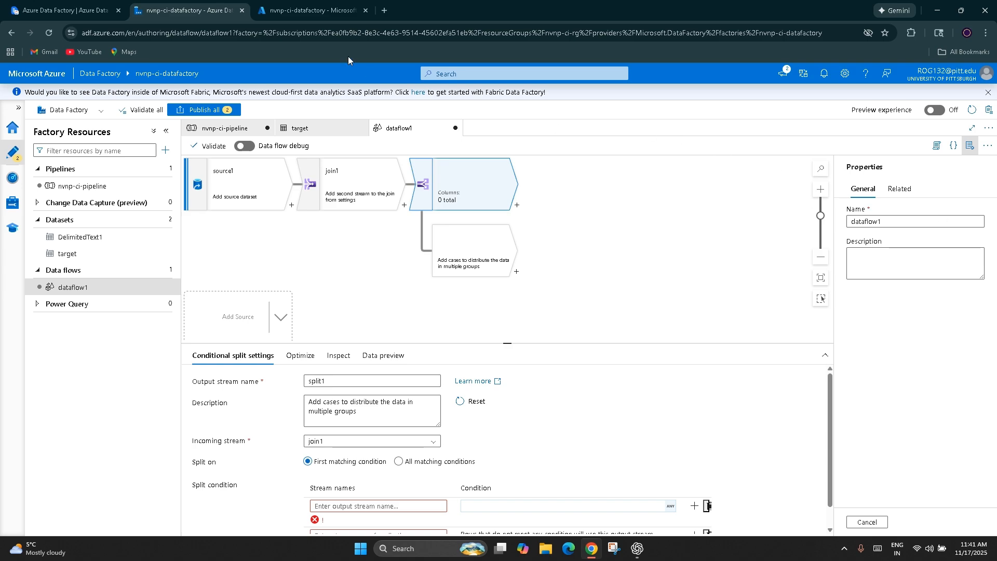
Step: Switch to the ClickUp notes and read the Conditional Split and Select entries under Transformation Types
{"action": "left_click", "coordinate": [30, 4]}
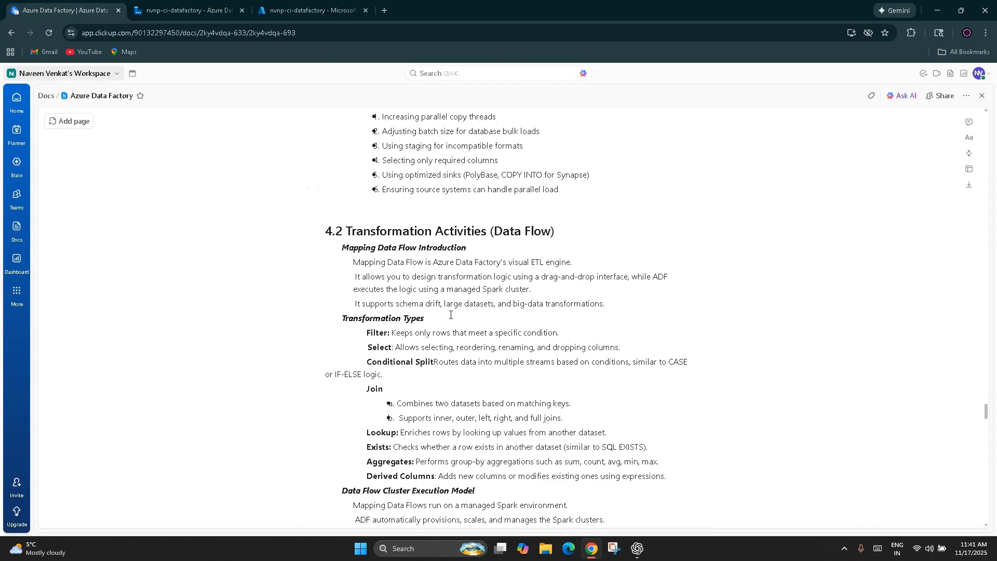
{"action": "scroll", "coordinate": [470, 324], "scroll_direction": "down", "scroll_amount": 1}
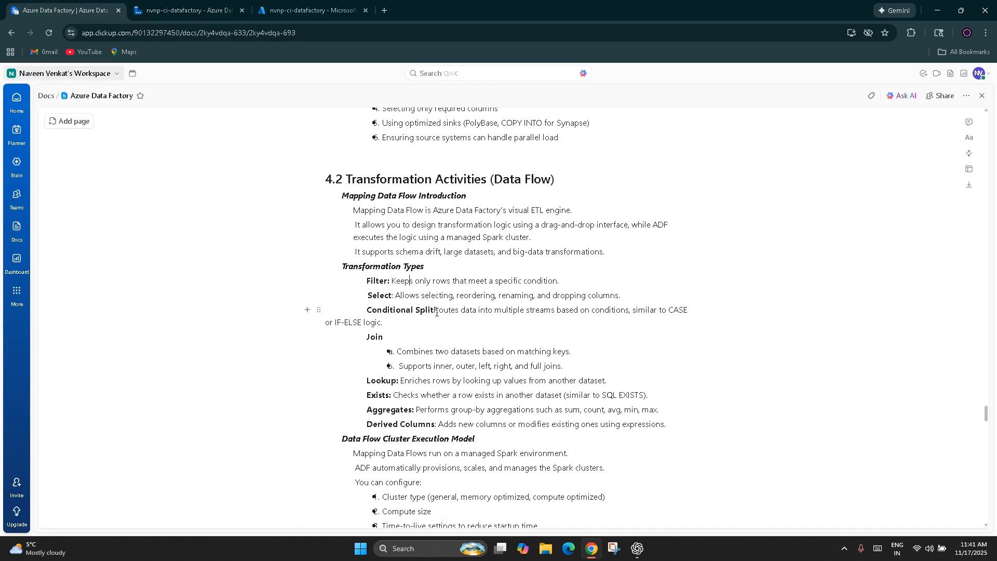
{"action": "triple_click", "coordinate": [699, 310]}
{"action": "left_click", "coordinate": [387, 327]}
{"action": "left_click_drag", "start_coordinate": [386, 326], "coordinate": [434, 311]}
{"action": "left_click", "coordinate": [426, 337]}
{"action": "double_click", "coordinate": [387, 300]}
Step: Switch to Azure Data Factory and add an Aggregate transformation to the Conditional Split's second output stream
{"action": "left_click", "coordinate": [185, 11]}
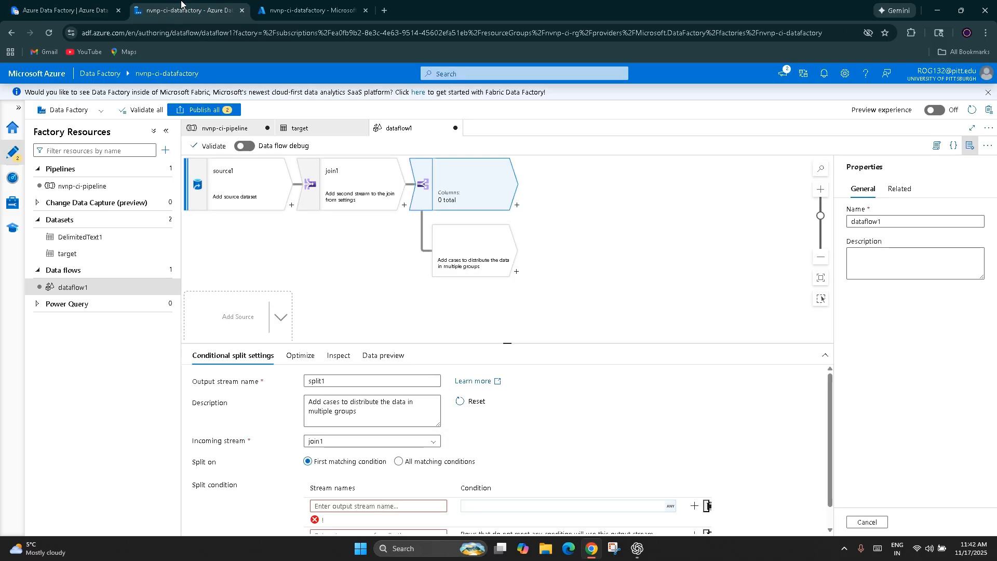
{"action": "left_click", "coordinate": [516, 273]}
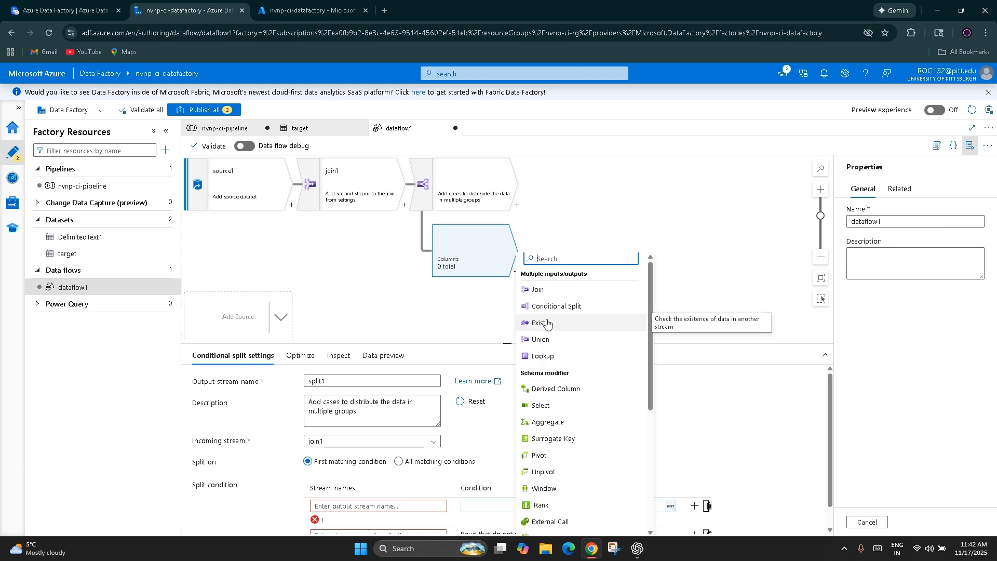
{"action": "left_click", "coordinate": [588, 429]}
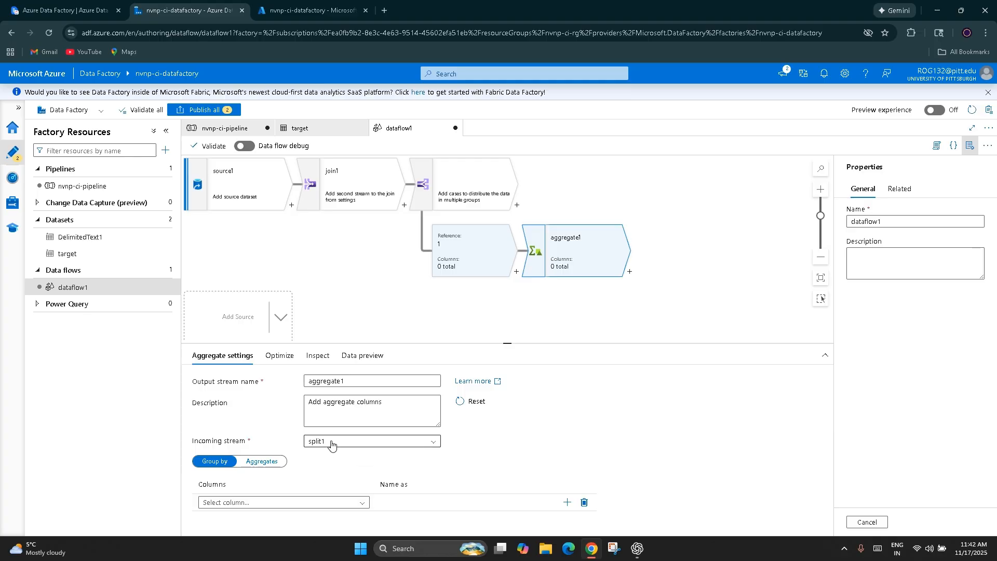
Step: Examine the Aggregate transformation's incoming stream, group-by columns and aggregate expression settings
{"action": "left_click", "coordinate": [336, 443]}
{"action": "left_click", "coordinate": [343, 442]}
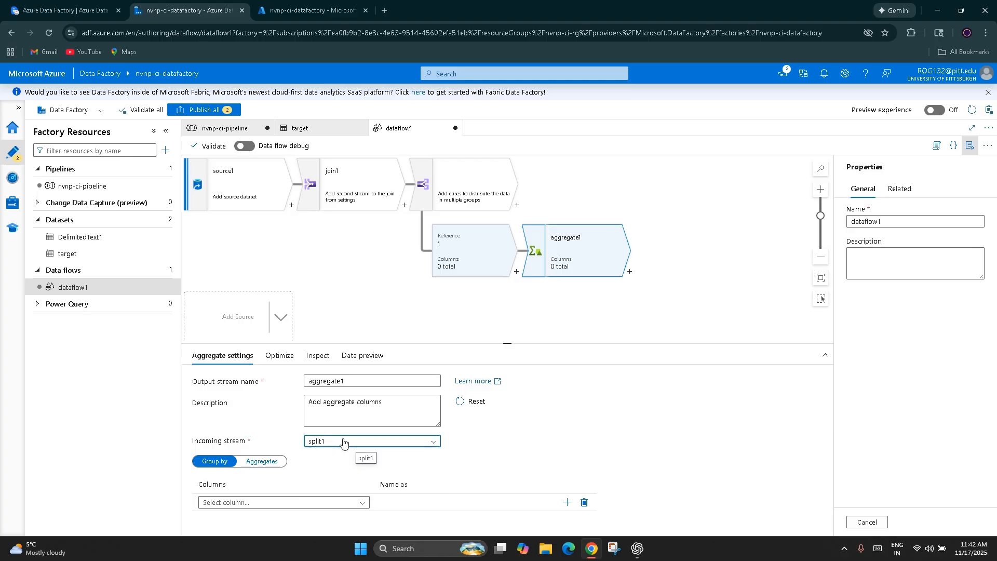
{"action": "left_click", "coordinate": [345, 504]}
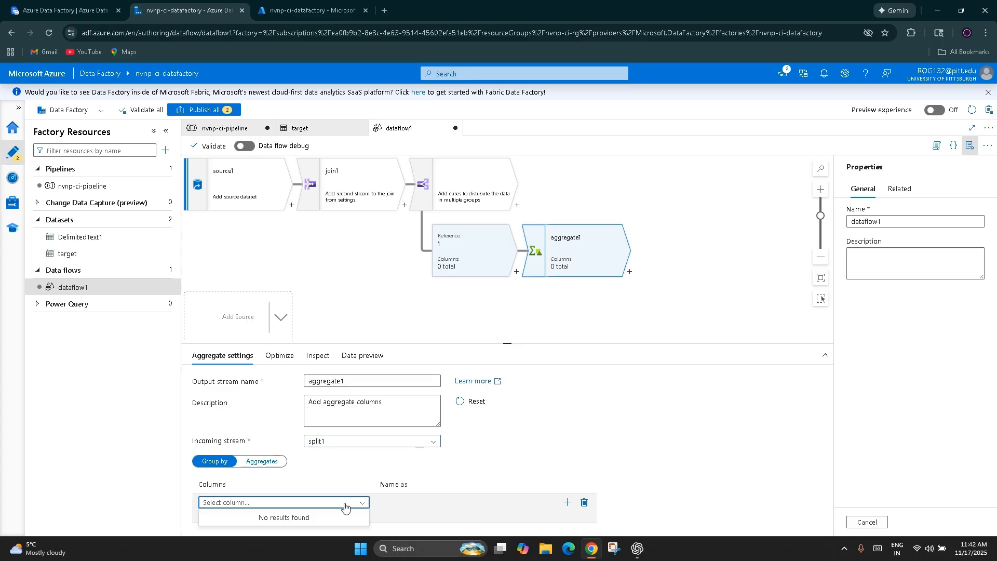
{"action": "left_click", "coordinate": [345, 507]}
{"action": "left_click_drag", "start_coordinate": [204, 508], "coordinate": [229, 544]}
{"action": "left_click", "coordinate": [448, 460]}
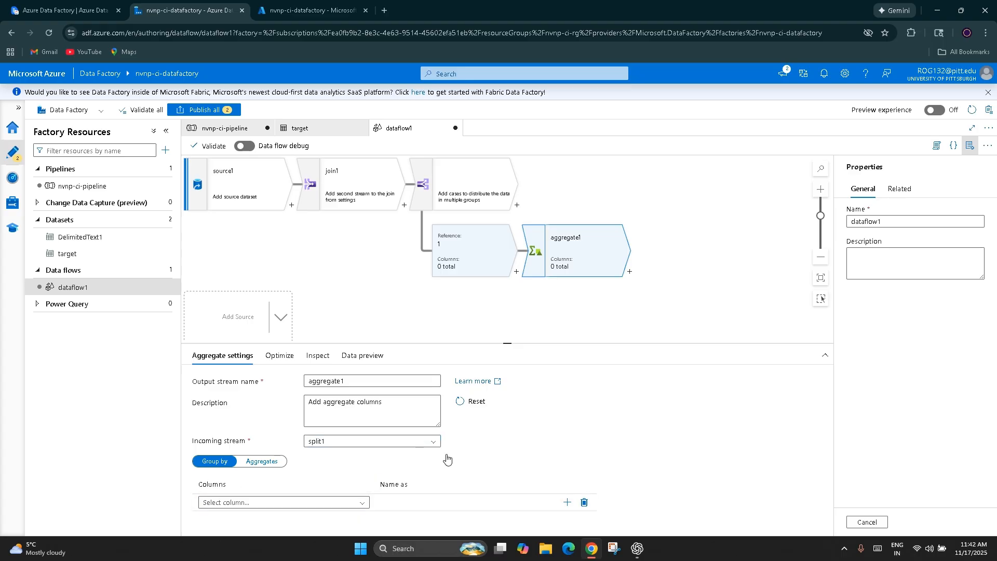
{"action": "left_click", "coordinate": [264, 461]}
{"action": "scroll", "coordinate": [281, 467], "scroll_direction": "down", "scroll_amount": 1}
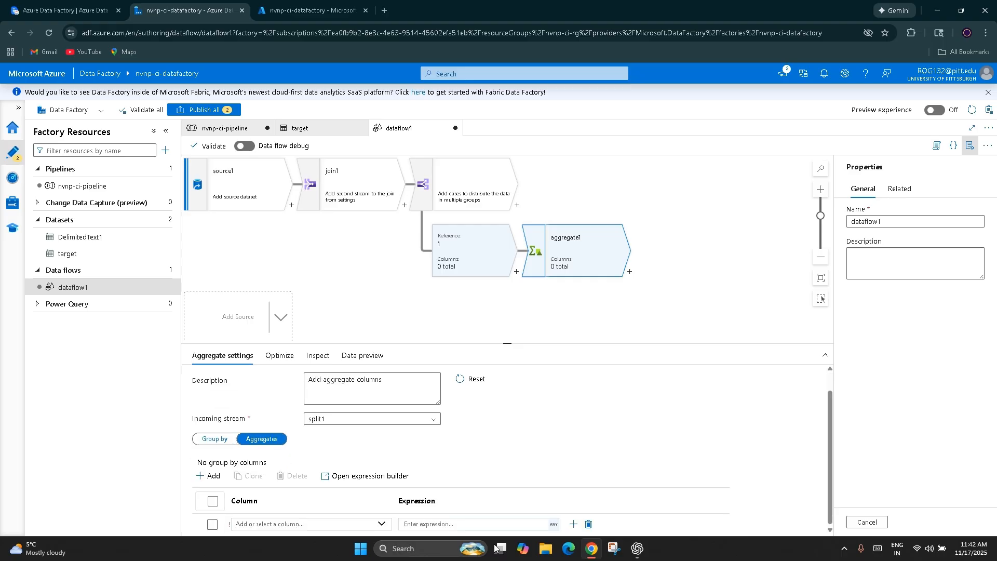
{"action": "scroll", "coordinate": [567, 407], "scroll_direction": "up", "scroll_amount": 1}
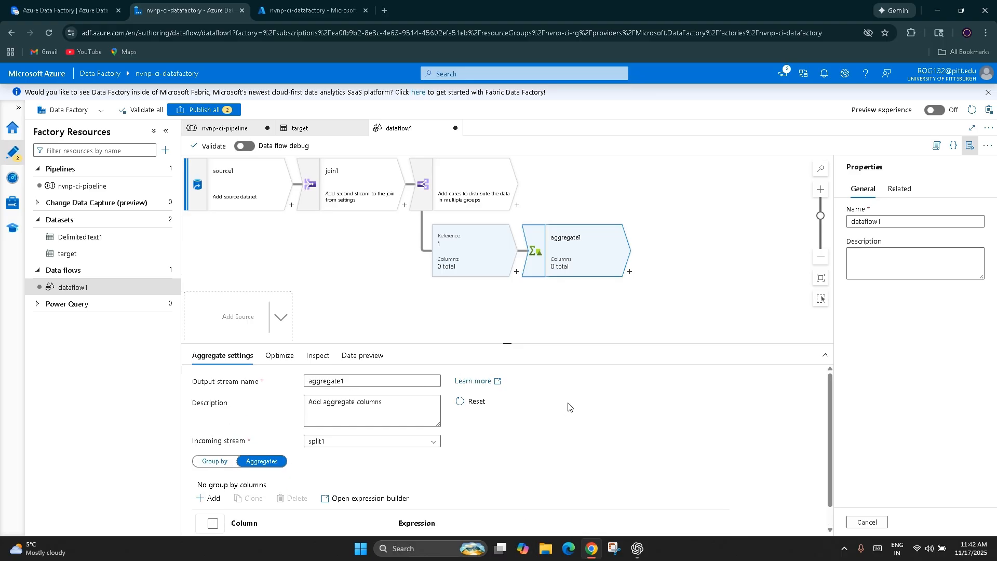
Step: Switch to the ClickUp notes and read the Exists entry under Transformation Types
{"action": "left_click", "coordinate": [62, 6]}
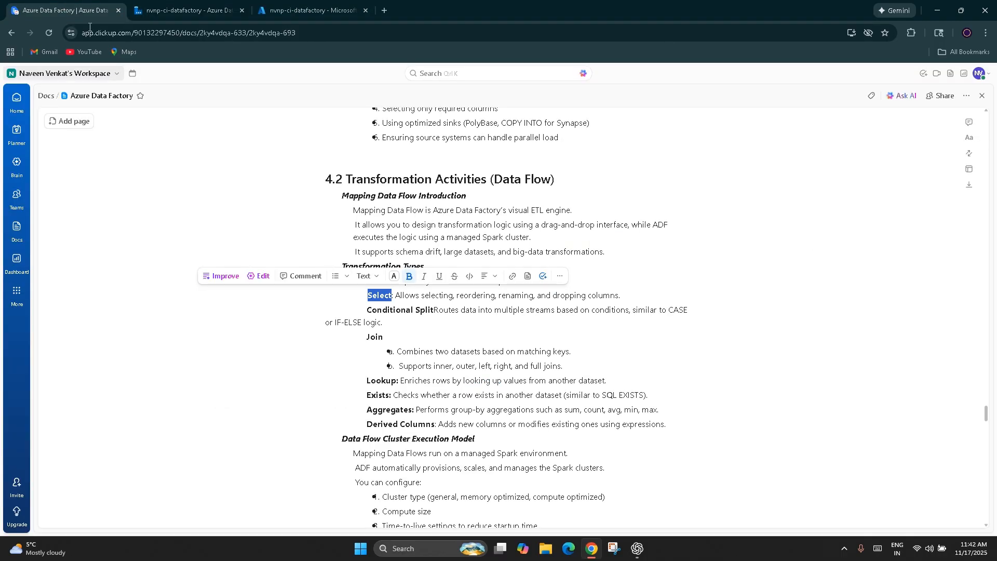
{"action": "left_click", "coordinate": [332, 377]}
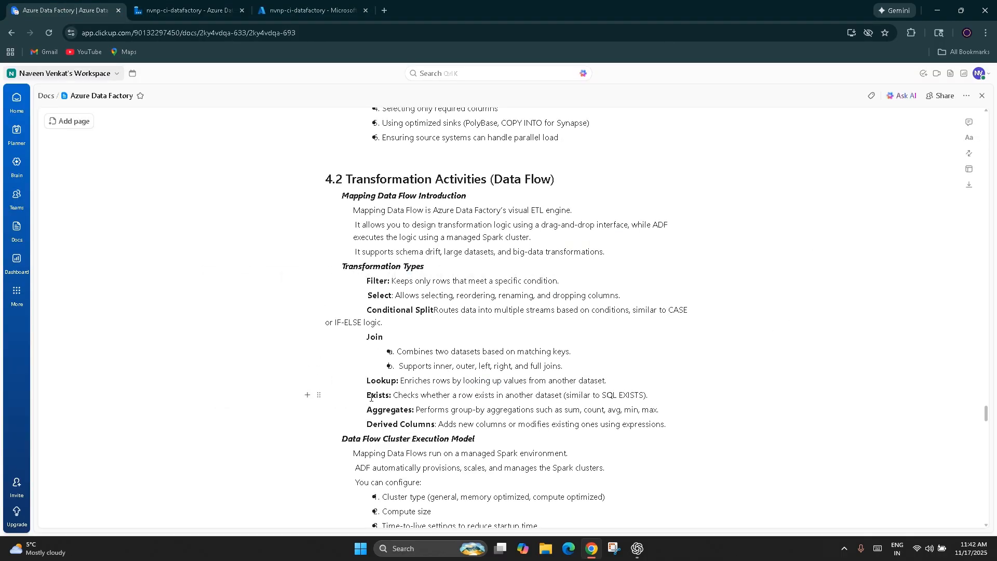
{"action": "left_click_drag", "start_coordinate": [390, 398], "coordinate": [563, 398]}
Step: Switch to Azure Data Factory, look through the available transformations and add a Rank transformation after aggregate1
{"action": "left_click", "coordinate": [184, 11]}
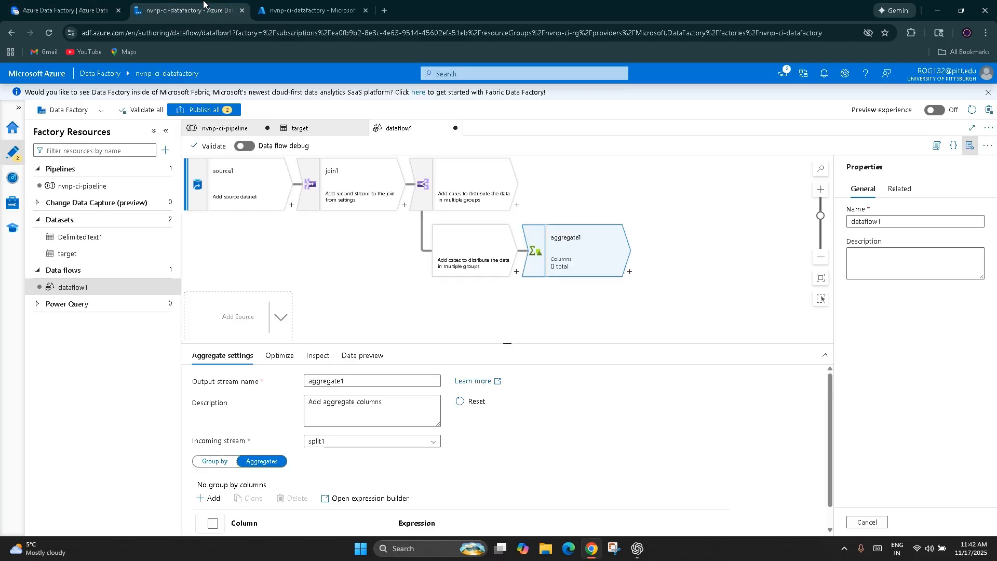
{"action": "left_click", "coordinate": [630, 271]}
{"action": "scroll", "coordinate": [676, 415], "scroll_direction": "down", "scroll_amount": 5}
{"action": "scroll", "coordinate": [680, 452], "scroll_direction": "down", "scroll_amount": 2}
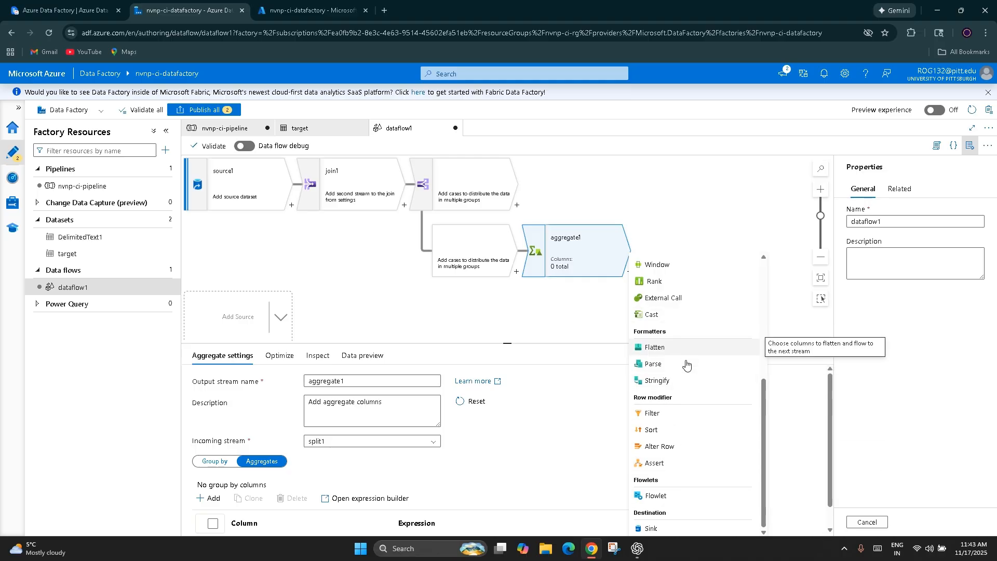
{"action": "scroll", "coordinate": [684, 371], "scroll_direction": "up", "scroll_amount": 1}
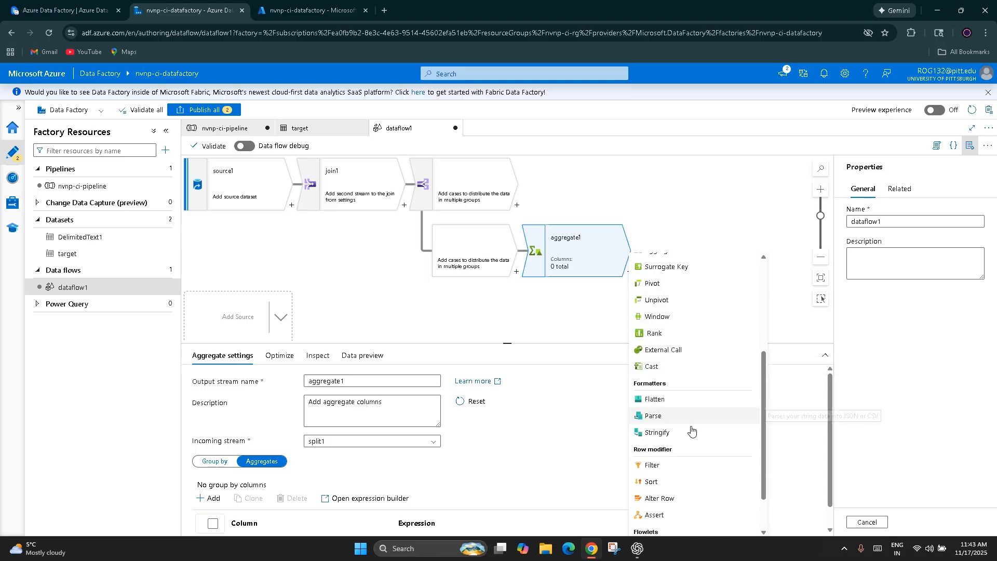
{"action": "scroll", "coordinate": [662, 379], "scroll_direction": "up", "scroll_amount": 1}
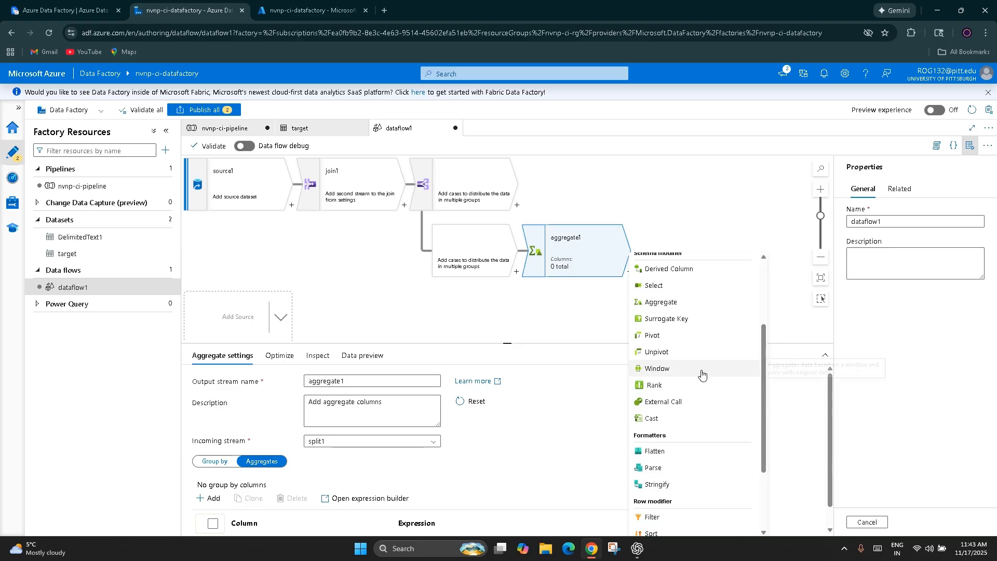
{"action": "left_click", "coordinate": [661, 384]}
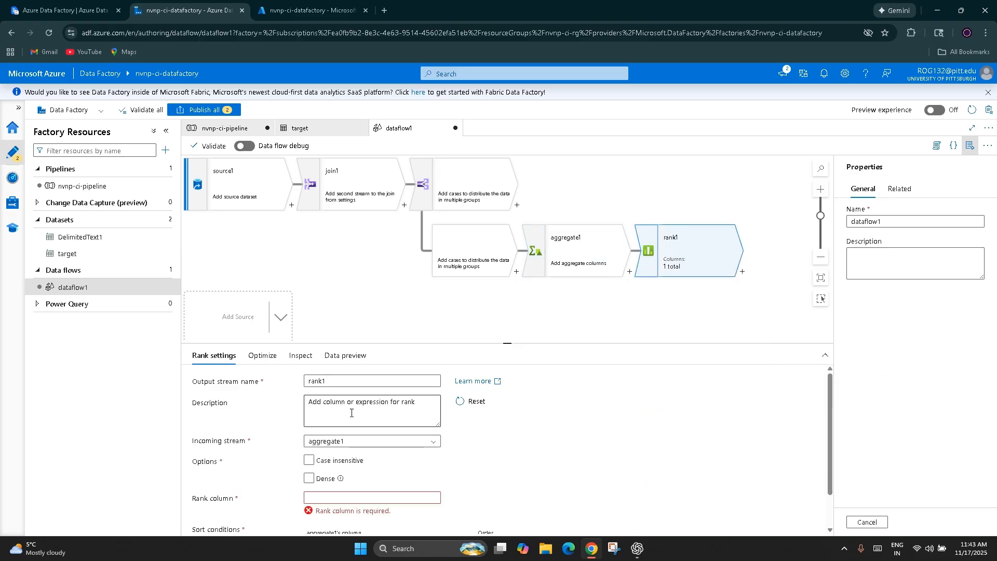
Step: Examine the Rank transformation's options, rank column and sort conditions, including the sort order choices
{"action": "scroll", "coordinate": [470, 469], "scroll_direction": "down", "scroll_amount": 1}
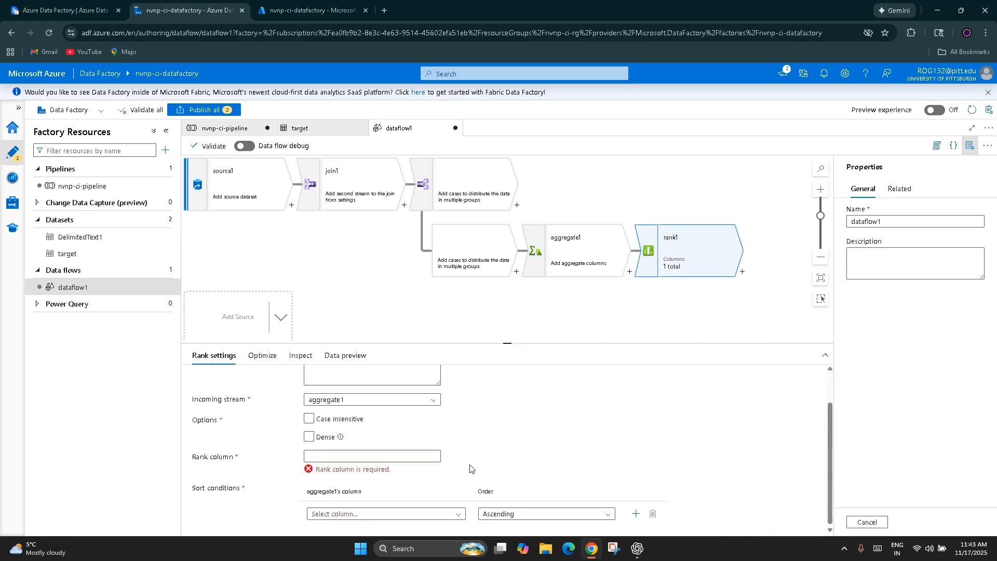
{"action": "left_click", "coordinate": [364, 459]}
{"action": "left_click_drag", "start_coordinate": [246, 462], "coordinate": [188, 463]}
{"action": "left_click_drag", "start_coordinate": [247, 491], "coordinate": [192, 489]}
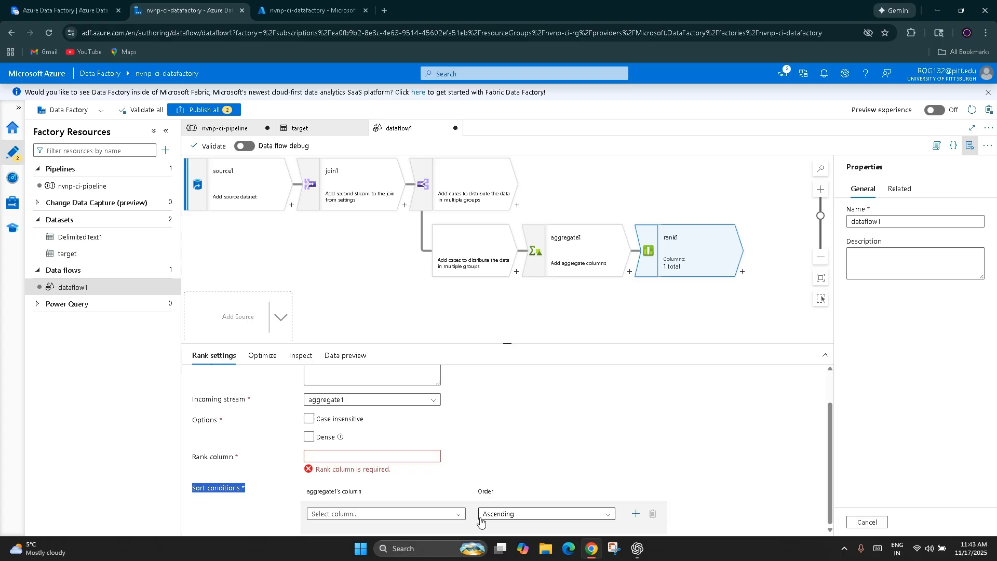
{"action": "left_click", "coordinate": [514, 515]}
{"action": "scroll", "coordinate": [626, 484], "scroll_direction": "down", "scroll_amount": 1}
{"action": "left_click", "coordinate": [771, 437]}
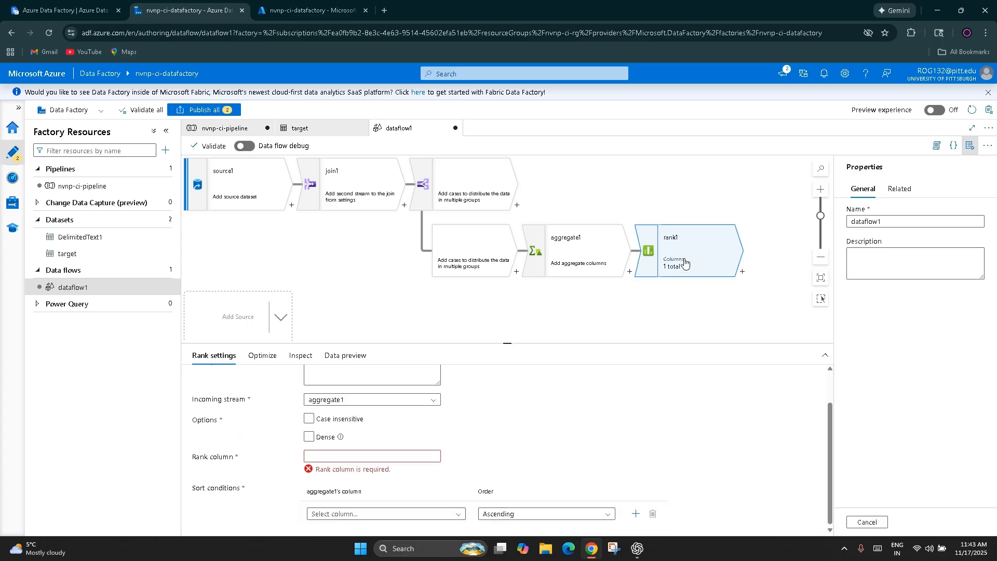
Step: Add a Derived Column transformation after rank1 in the data flow
{"action": "left_click", "coordinate": [743, 273]}
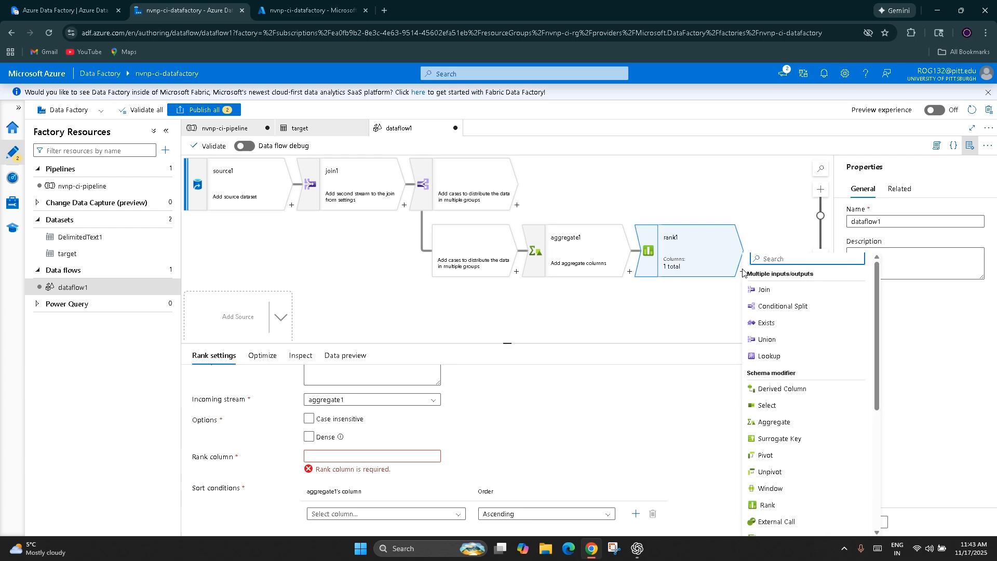
{"action": "scroll", "coordinate": [833, 370], "scroll_direction": "down", "scroll_amount": 2}
{"action": "scroll", "coordinate": [833, 369], "scroll_direction": "up", "scroll_amount": 1}
{"action": "left_click", "coordinate": [779, 336]}
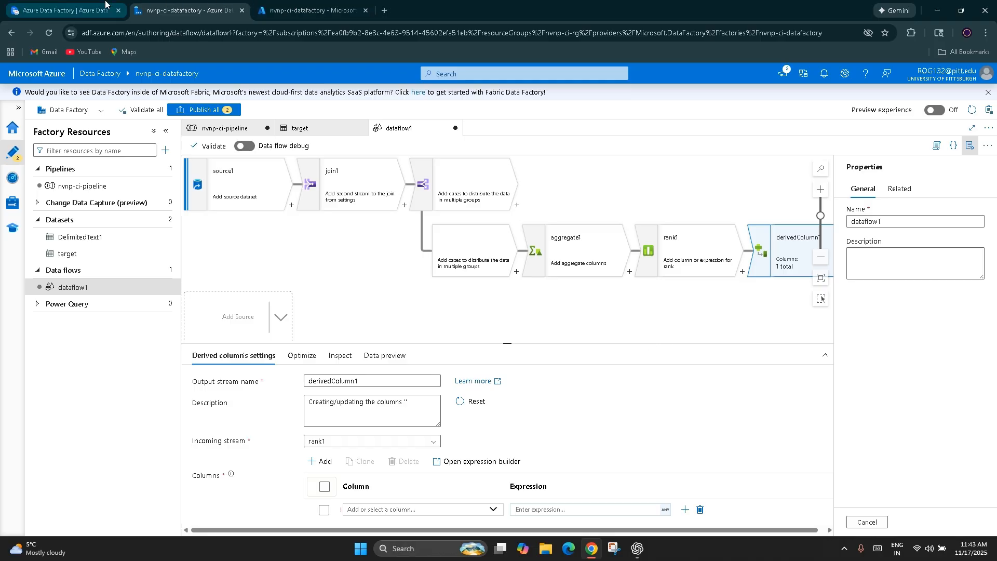
Step: Switch to the ClickUp notes and read the Derived Columns entry under Transformation Types
{"action": "left_click", "coordinate": [73, 10]}
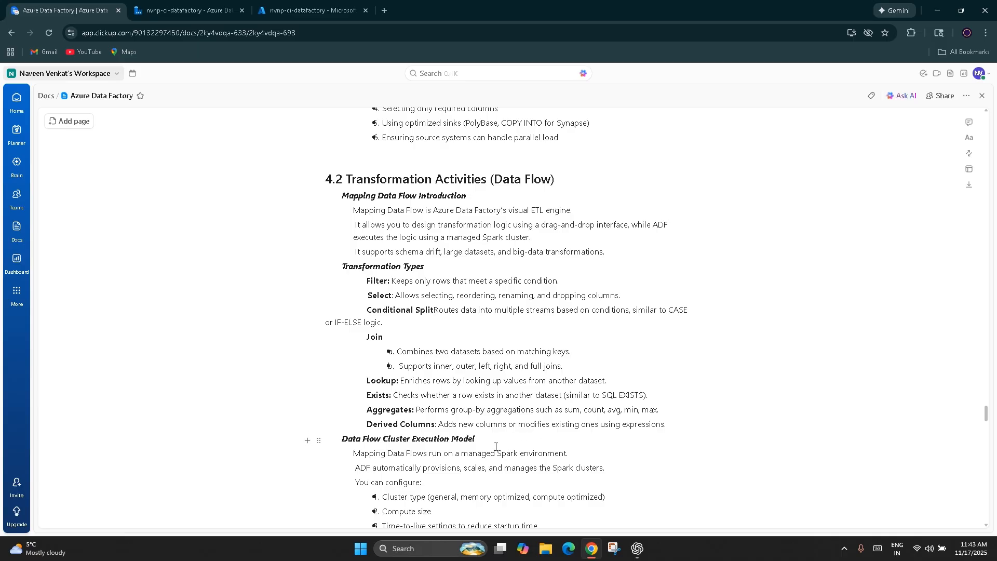
{"action": "left_click_drag", "start_coordinate": [660, 431], "coordinate": [439, 425]}
{"action": "left_click", "coordinate": [449, 482]}
Step: Read the Data Flow Cluster Execution Model section, including the configurable cluster type, compute size and time-to-live settings
{"action": "scroll", "coordinate": [454, 340], "scroll_direction": "down", "scroll_amount": 2}
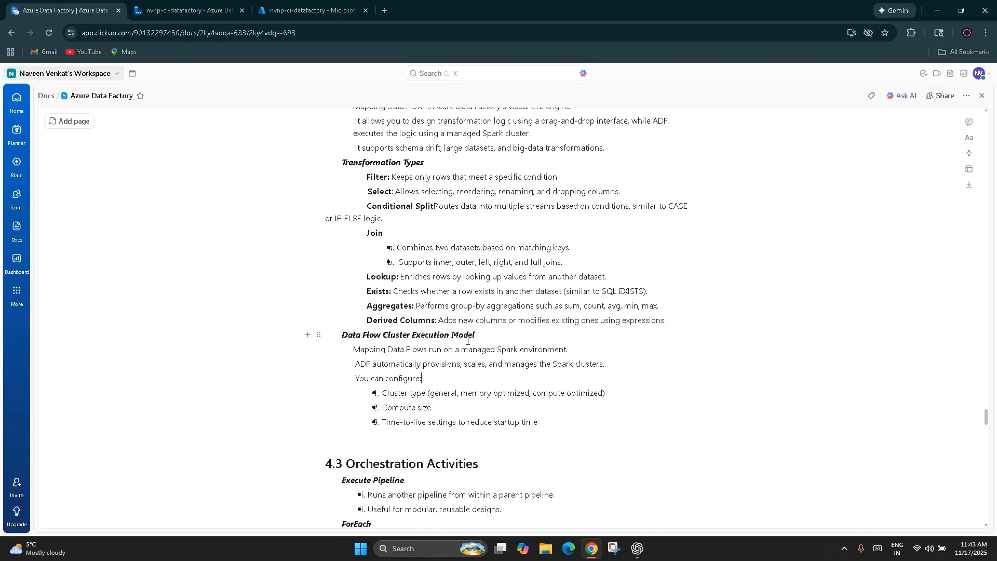
{"action": "left_click_drag", "start_coordinate": [489, 337], "coordinate": [337, 337]}
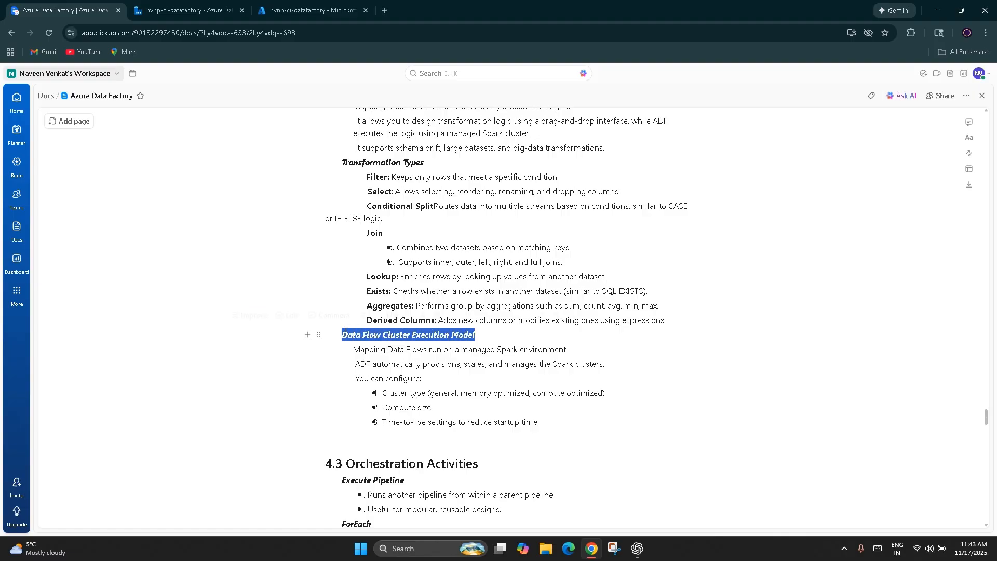
{"action": "left_click", "coordinate": [290, 423]}
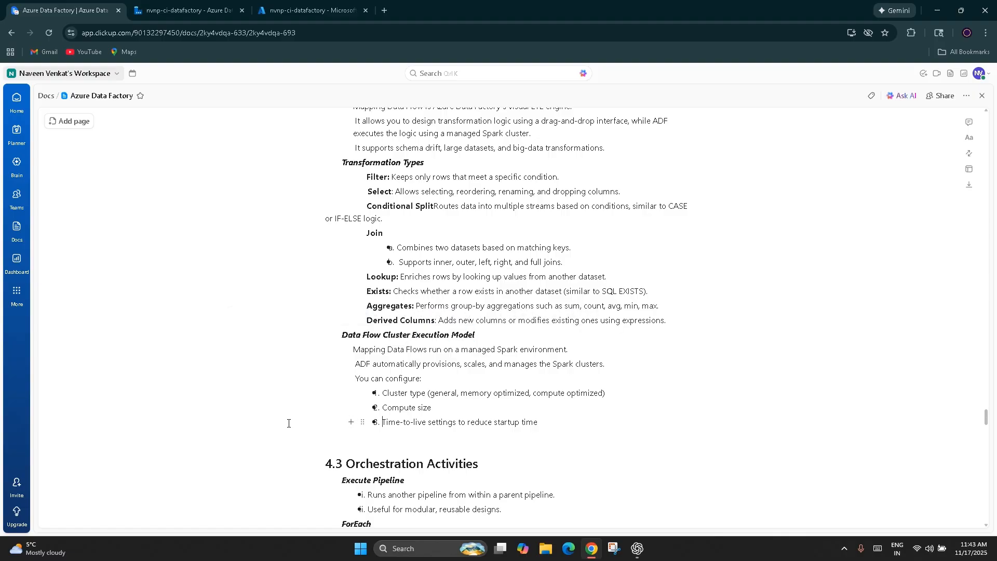
{"action": "left_click_drag", "start_coordinate": [354, 350], "coordinate": [574, 351]}
{"action": "left_click", "coordinate": [575, 454]}
{"action": "left_click_drag", "start_coordinate": [357, 366], "coordinate": [570, 372]}
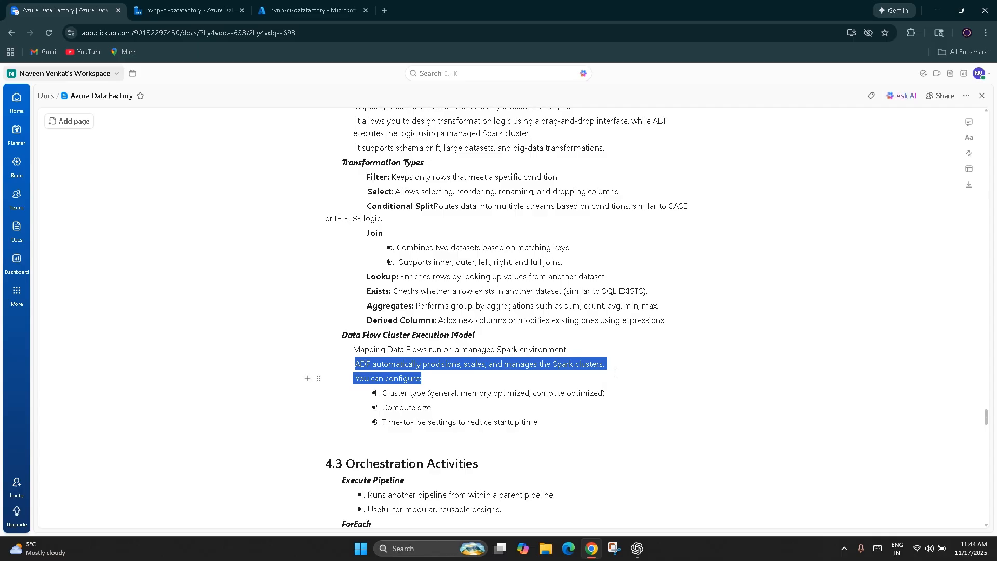
{"action": "left_click", "coordinate": [590, 419]}
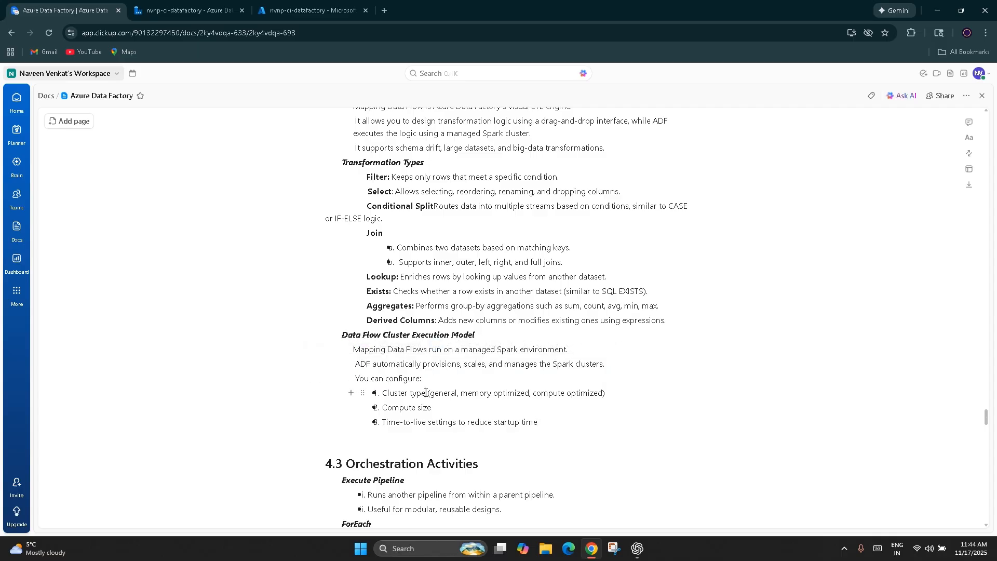
{"action": "left_click_drag", "start_coordinate": [423, 394], "coordinate": [382, 394]}
{"action": "left_click_drag", "start_coordinate": [460, 393], "coordinate": [547, 431]}
{"action": "left_click", "coordinate": [436, 442]}
{"action": "left_click", "coordinate": [553, 455]}
Step: Read through section 4.3 Orchestration Activities, from Execute Pipeline to Fail / Success Control
{"action": "scroll", "coordinate": [527, 457], "scroll_direction": "down", "scroll_amount": 4}
{"action": "scroll", "coordinate": [527, 457], "scroll_direction": "down", "scroll_amount": 1}
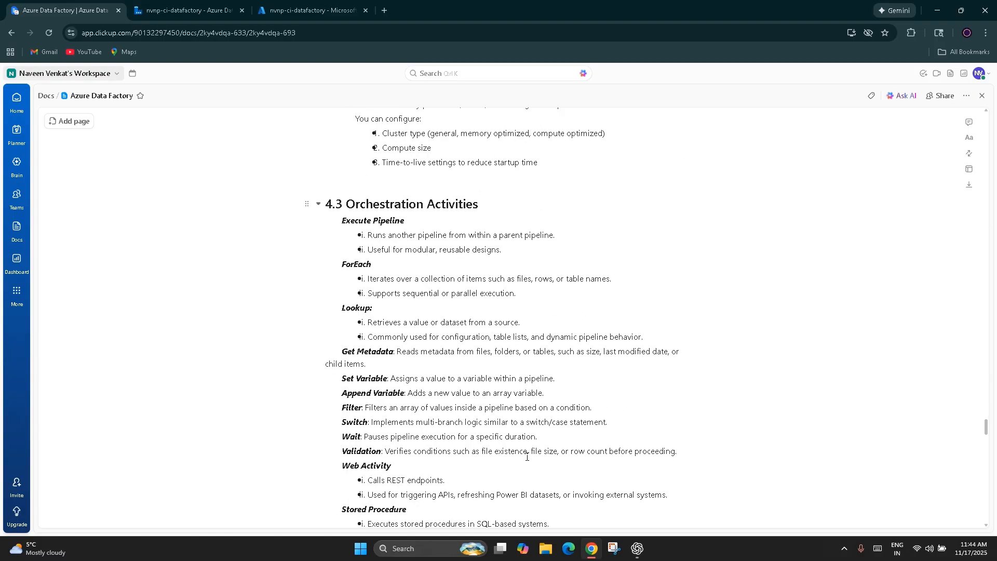
{"action": "scroll", "coordinate": [527, 456], "scroll_direction": "down", "scroll_amount": 1}
{"action": "left_click", "coordinate": [480, 152]}
{"action": "left_click_drag", "start_coordinate": [406, 169], "coordinate": [338, 171]}
{"action": "left_click", "coordinate": [339, 173]}
{"action": "left_click", "coordinate": [363, 213]}
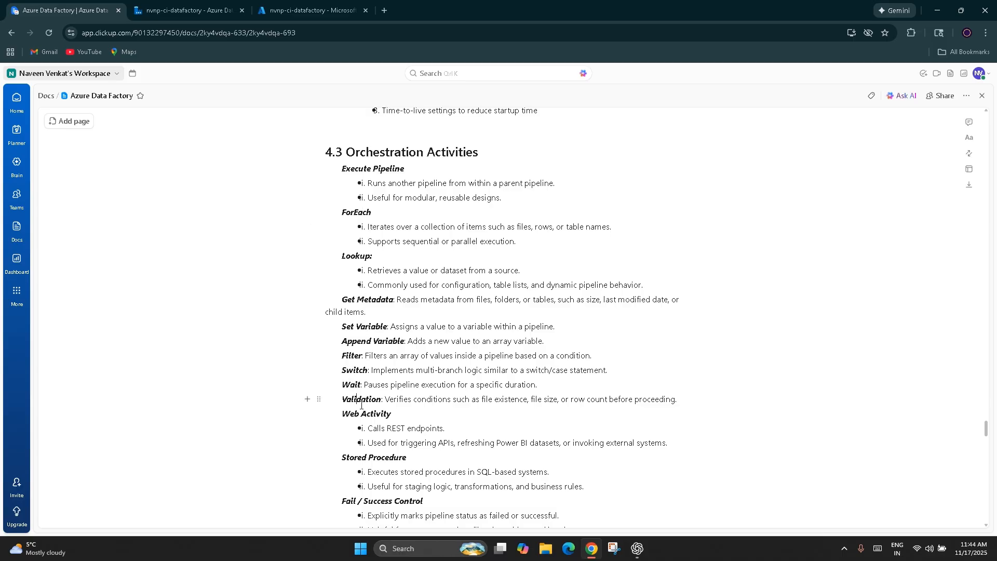
{"action": "scroll", "coordinate": [367, 503], "scroll_direction": "down", "scroll_amount": 3}
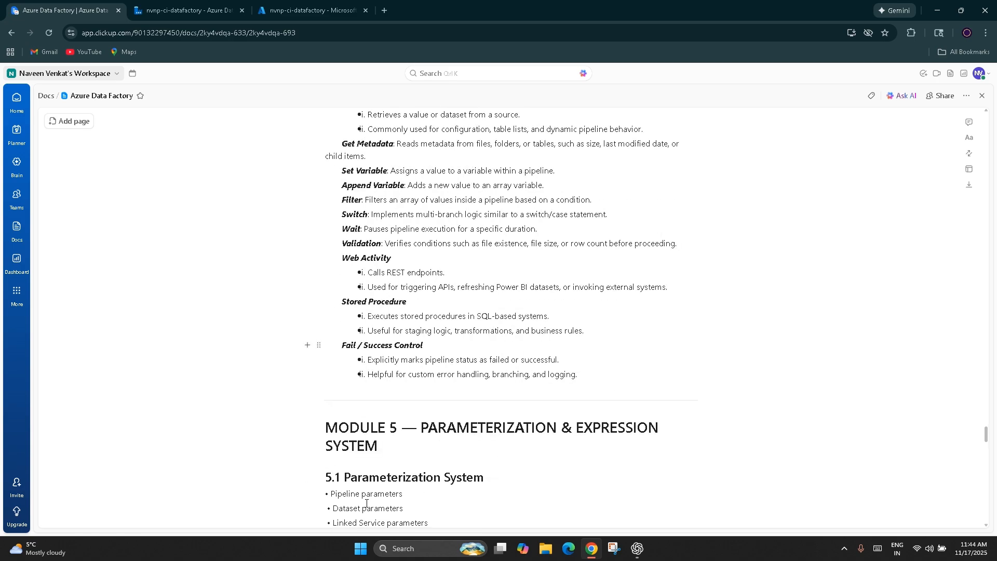
Step: Switch to Azure Data Factory, open nvnp-ci-pipeline and look through the General activities
{"action": "left_click", "coordinate": [181, 10]}
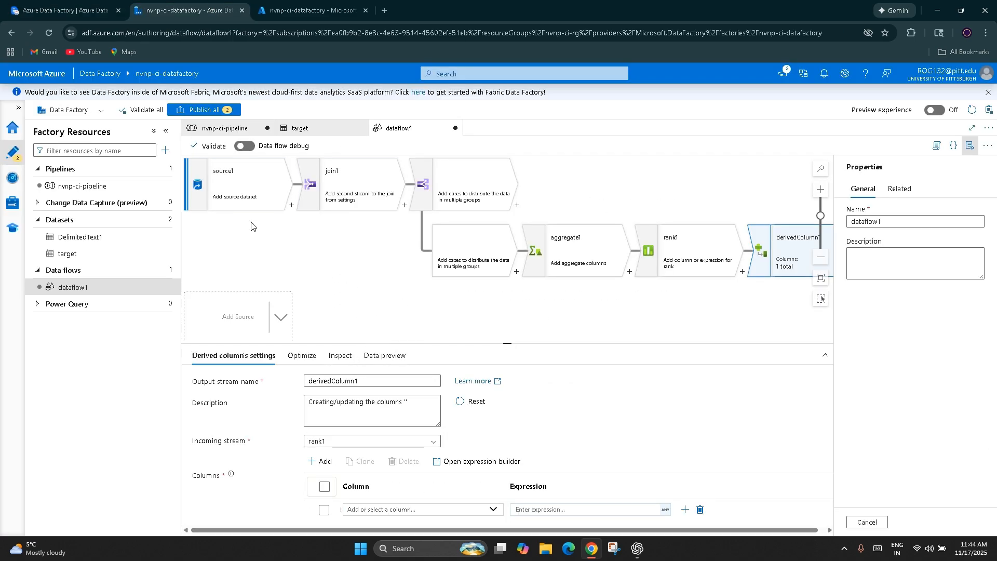
{"action": "left_click", "coordinate": [243, 128]}
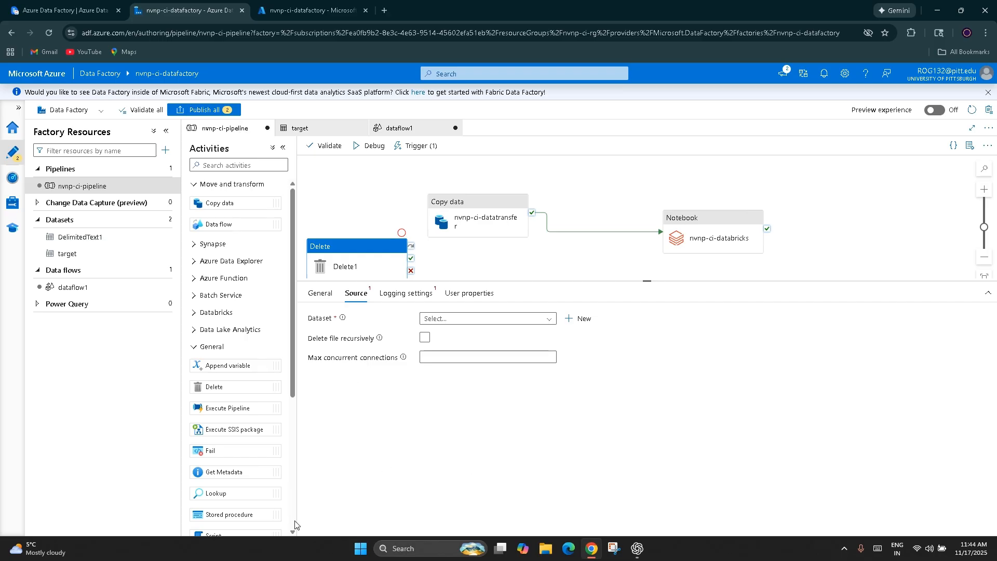
{"action": "scroll", "coordinate": [253, 317], "scroll_direction": "down", "scroll_amount": 3}
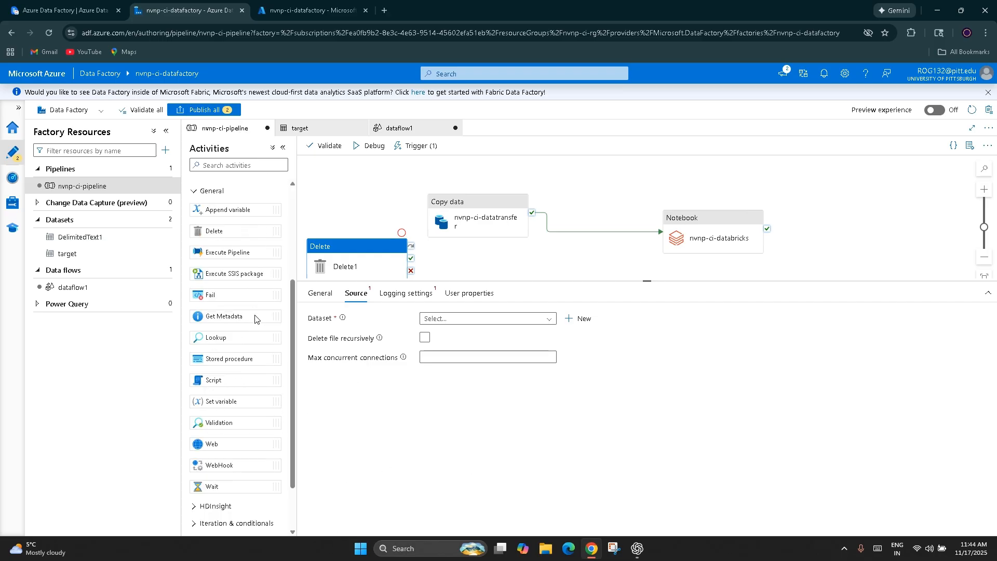
{"action": "scroll", "coordinate": [255, 318], "scroll_direction": "up", "scroll_amount": 1}
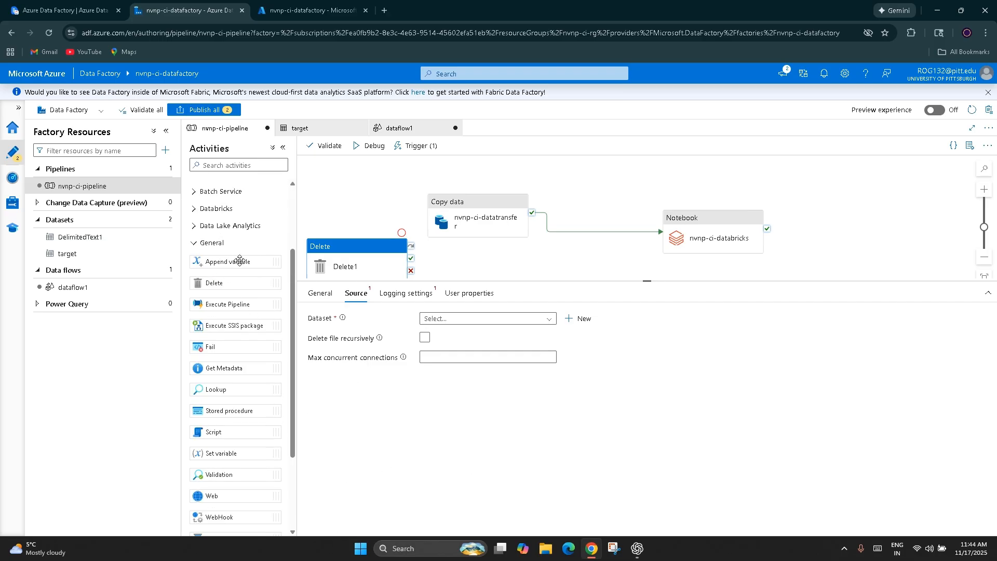
Step: Add an Append variable activity to the pipeline and examine its settings and the form for a new variable
{"action": "left_click_drag", "start_coordinate": [240, 260], "coordinate": [524, 270]}
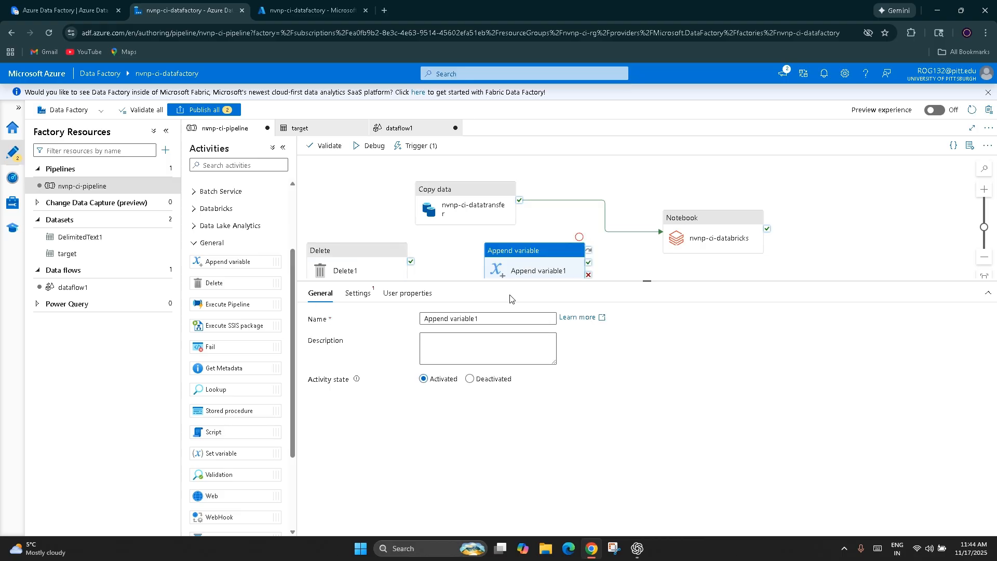
{"action": "left_click", "coordinate": [358, 293]}
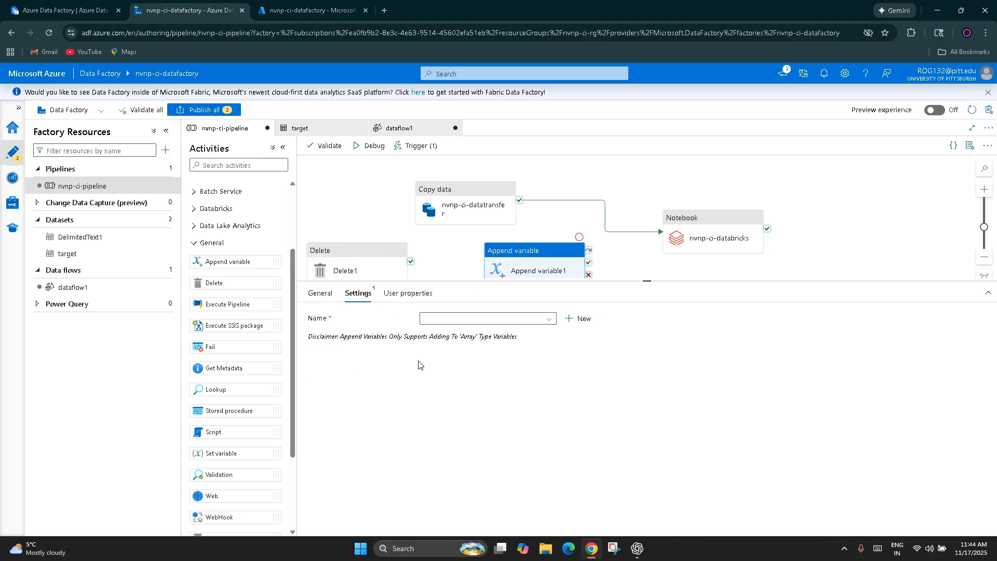
{"action": "left_click", "coordinate": [578, 318]}
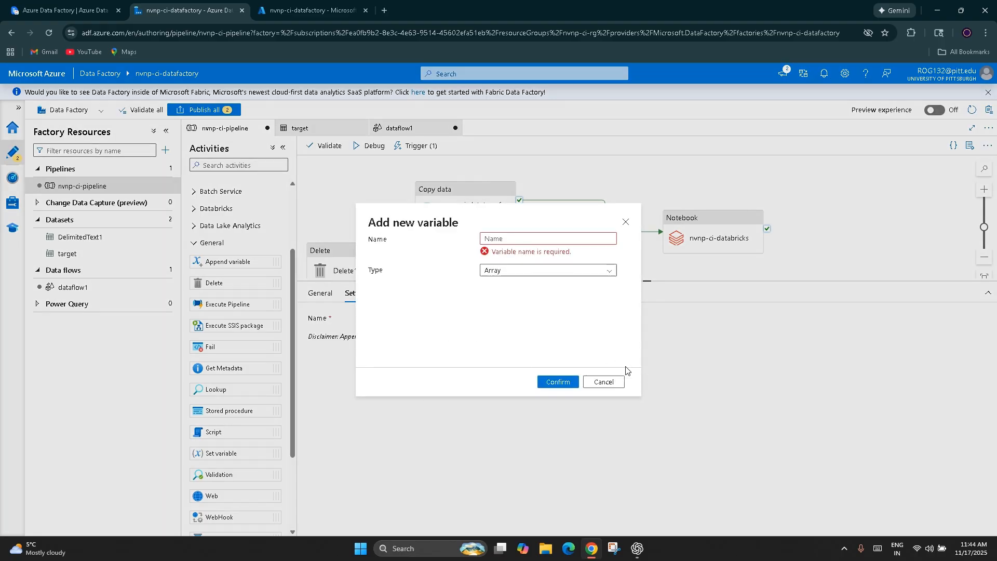
{"action": "left_click", "coordinate": [626, 224]}
{"action": "left_click", "coordinate": [325, 294]}
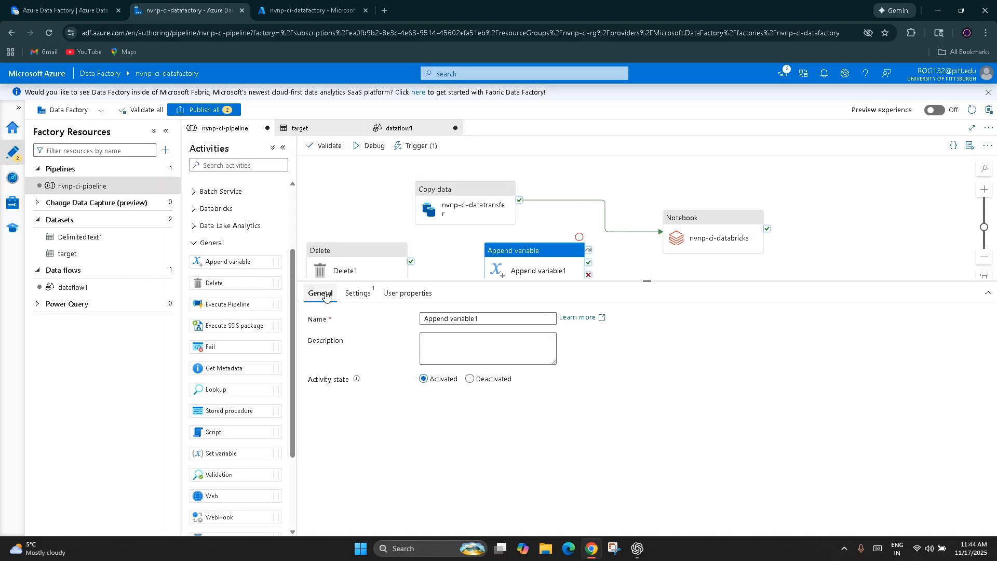
{"action": "left_click", "coordinate": [358, 293]}
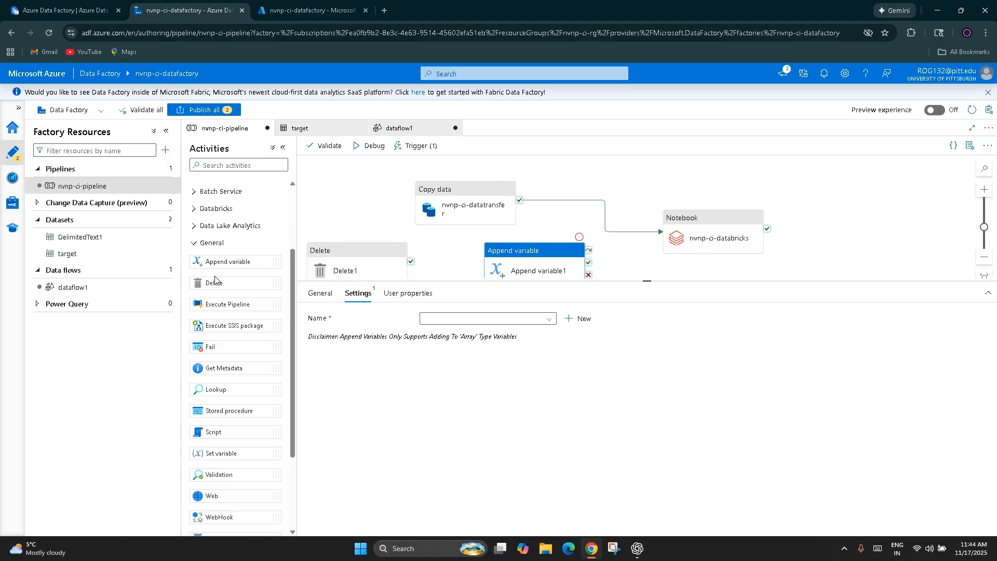
Step: Add an Execute Pipeline activity above the Notebook activity and move the Copy data activity farther away from it
{"action": "left_click_drag", "start_coordinate": [226, 305], "coordinate": [649, 171]}
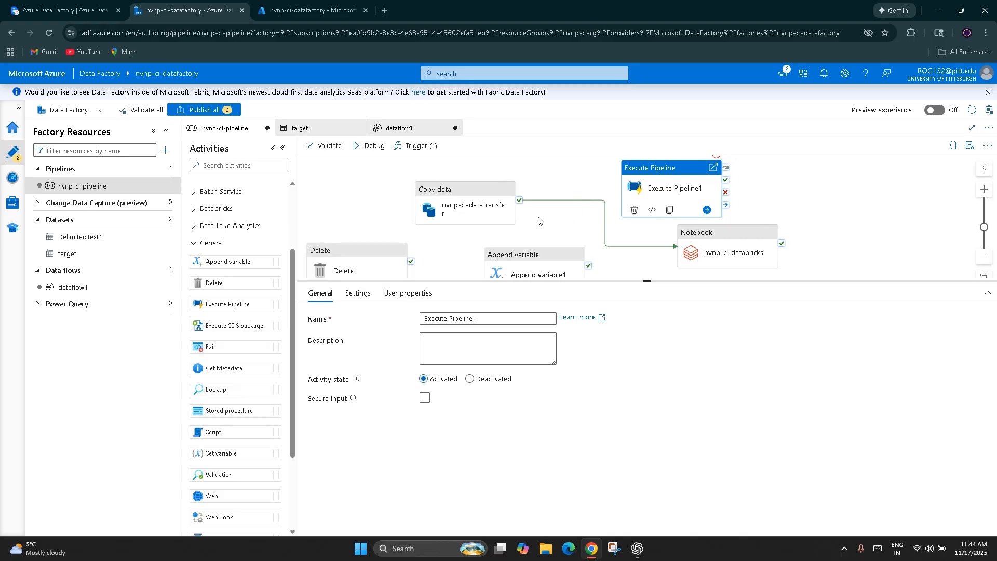
{"action": "left_click", "coordinate": [460, 213]}
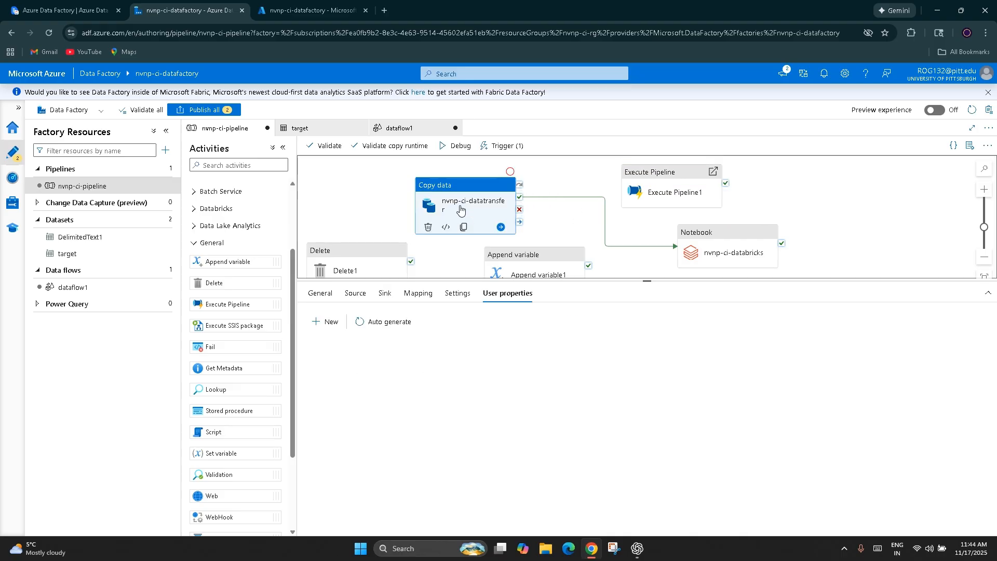
{"action": "left_click_drag", "start_coordinate": [456, 207], "coordinate": [418, 201]}
{"action": "left_click_drag", "start_coordinate": [648, 198], "coordinate": [656, 202]}
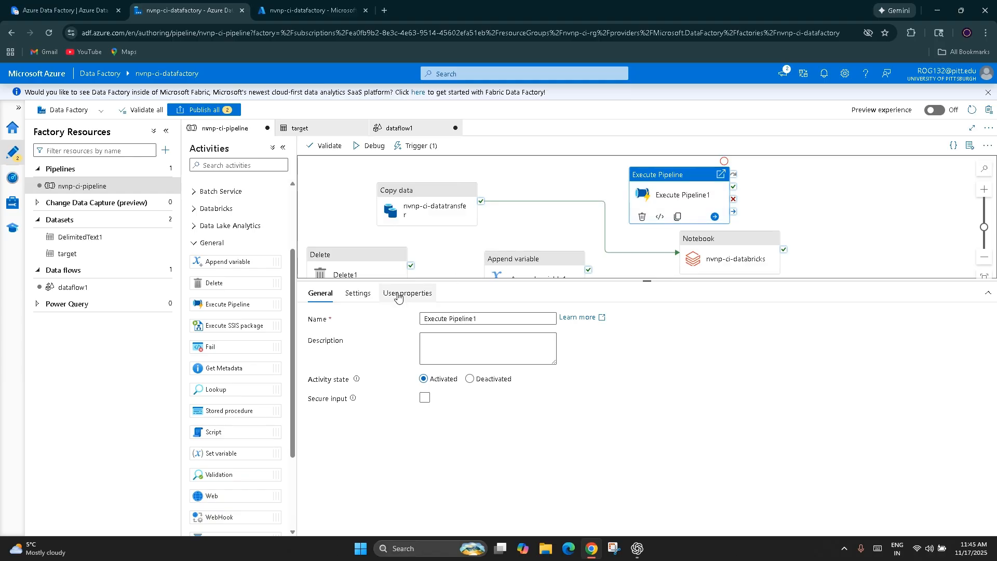
Step: Examine the Execute Pipeline activity's settings, including the invoked pipeline choices and Wait on completion
{"action": "left_click", "coordinate": [358, 293]}
{"action": "left_click", "coordinate": [431, 318]}
{"action": "left_click", "coordinate": [485, 383]}
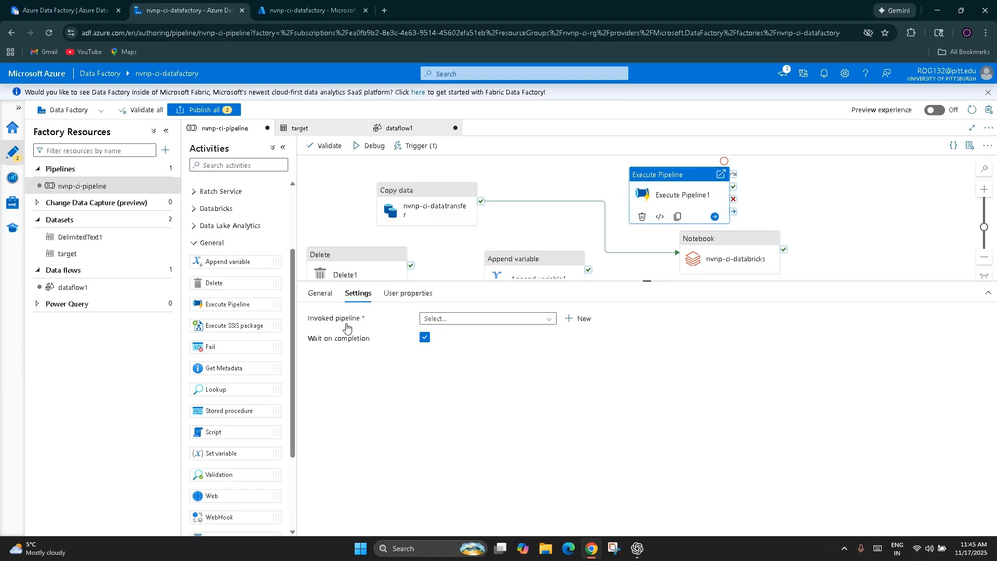
{"action": "left_click", "coordinate": [533, 319]}
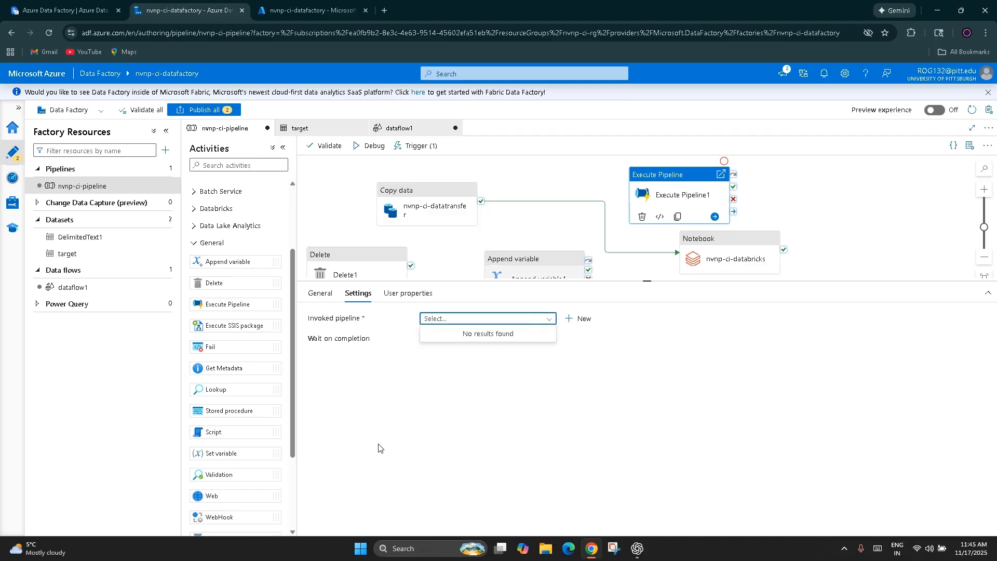
{"action": "left_click", "coordinate": [78, 187]}
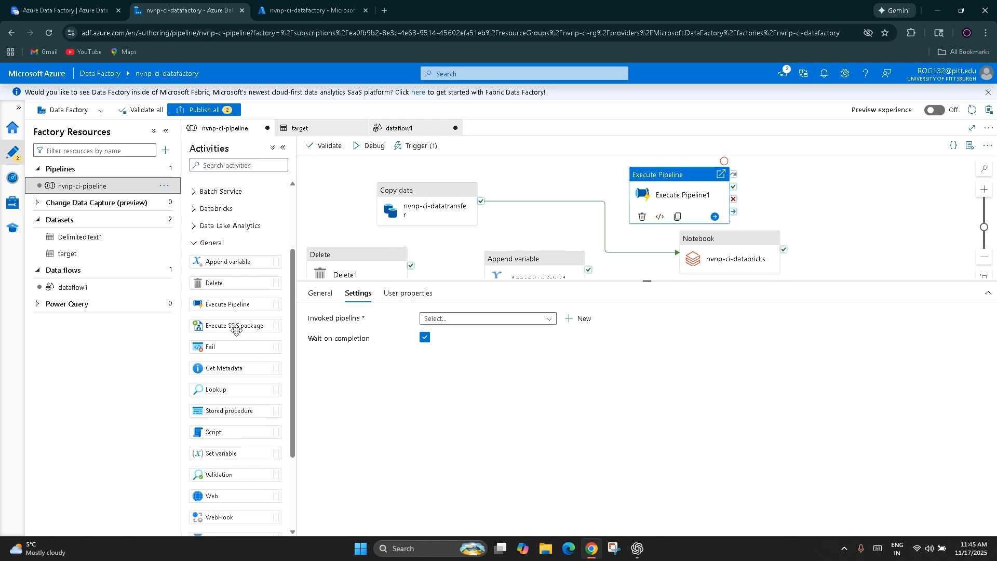
Step: Add a Get Metadata activity beside Execute Pipeline and set its dataset to DelimitedText1
{"action": "left_click_drag", "start_coordinate": [234, 372], "coordinate": [815, 205]}
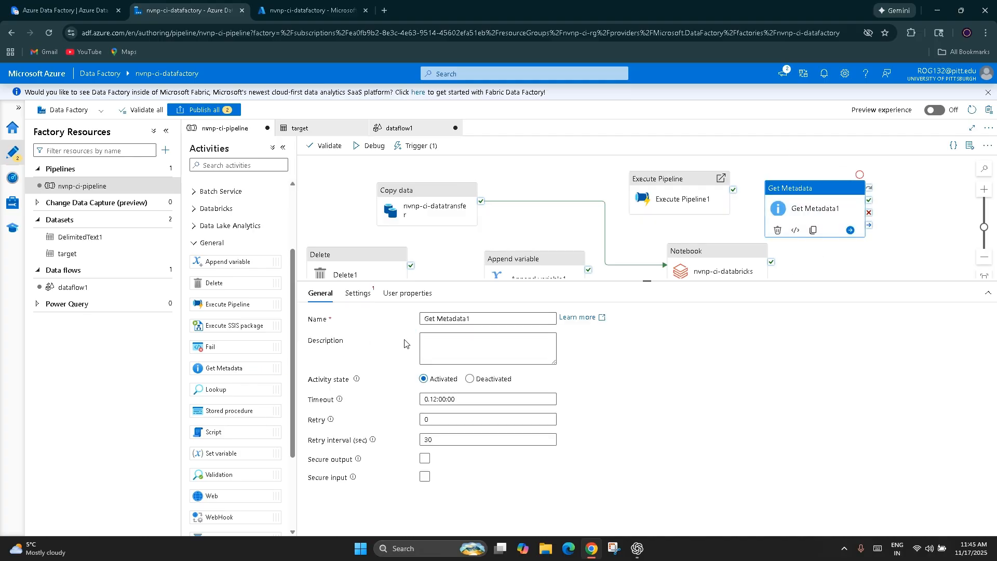
{"action": "left_click", "coordinate": [359, 293]}
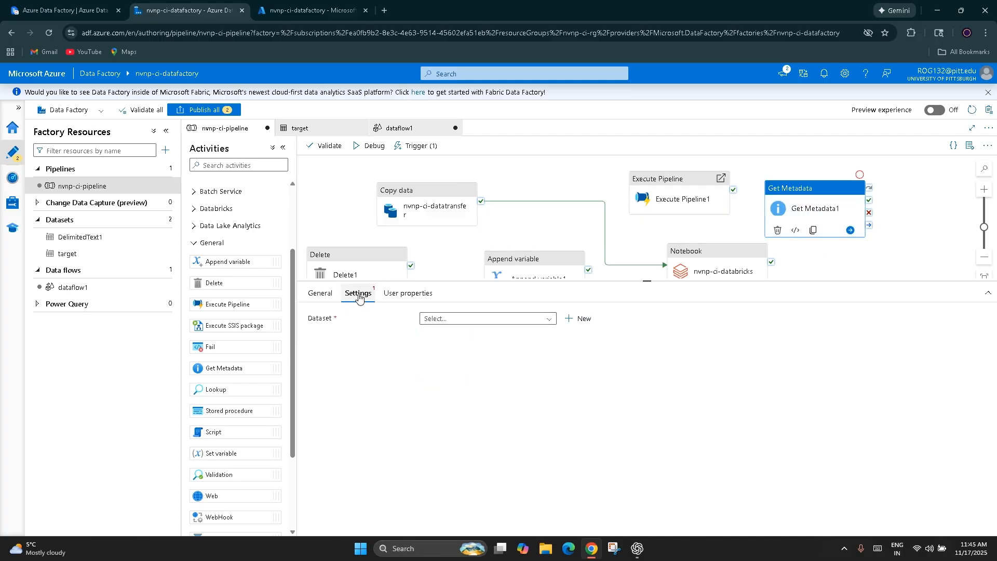
{"action": "left_click", "coordinate": [550, 319]}
{"action": "left_click", "coordinate": [590, 467]}
{"action": "left_click", "coordinate": [549, 318]}
{"action": "left_click", "coordinate": [457, 335]}
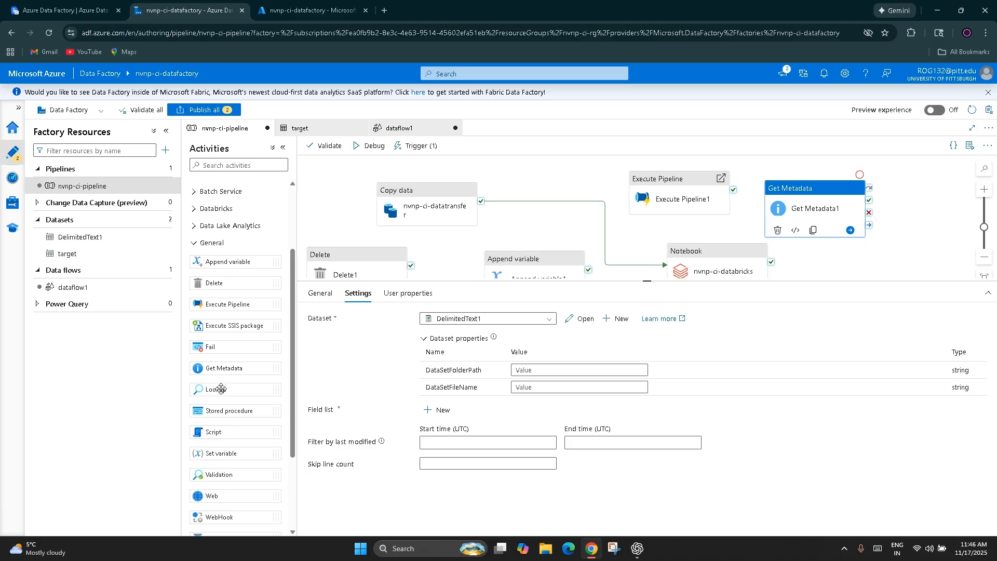
Step: Add a Lookup activity above Copy data and delete the Execute Pipeline and Get Metadata activities
{"action": "left_click_drag", "start_coordinate": [221, 389], "coordinate": [537, 186]}
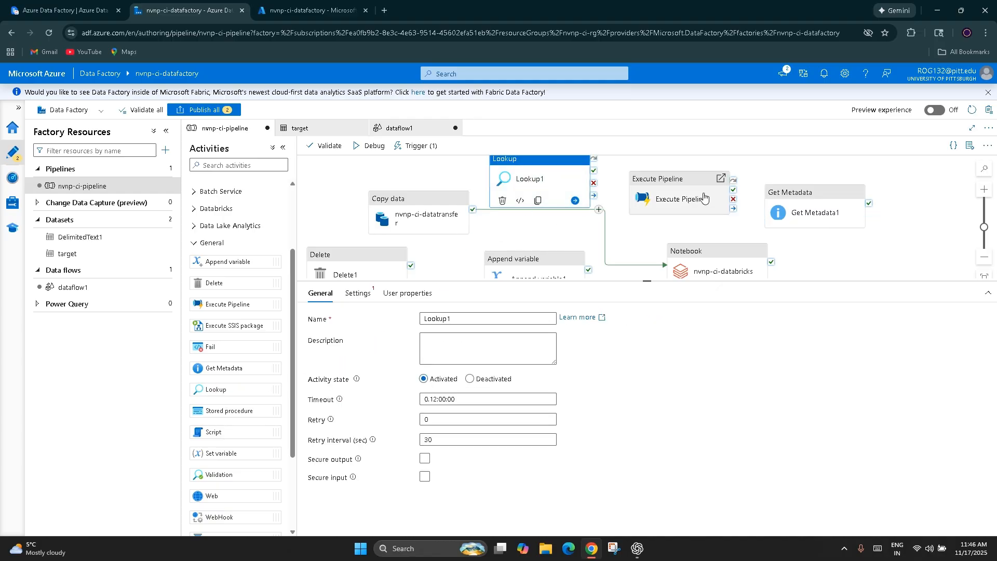
{"action": "left_click", "coordinate": [690, 207]}
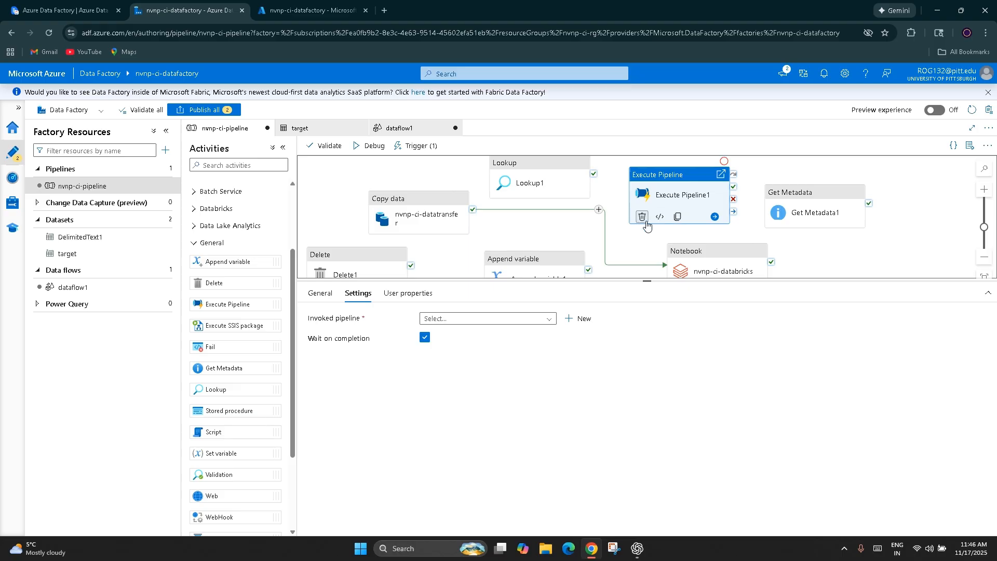
{"action": "left_click", "coordinate": [784, 220]}
{"action": "left_click", "coordinate": [780, 229]}
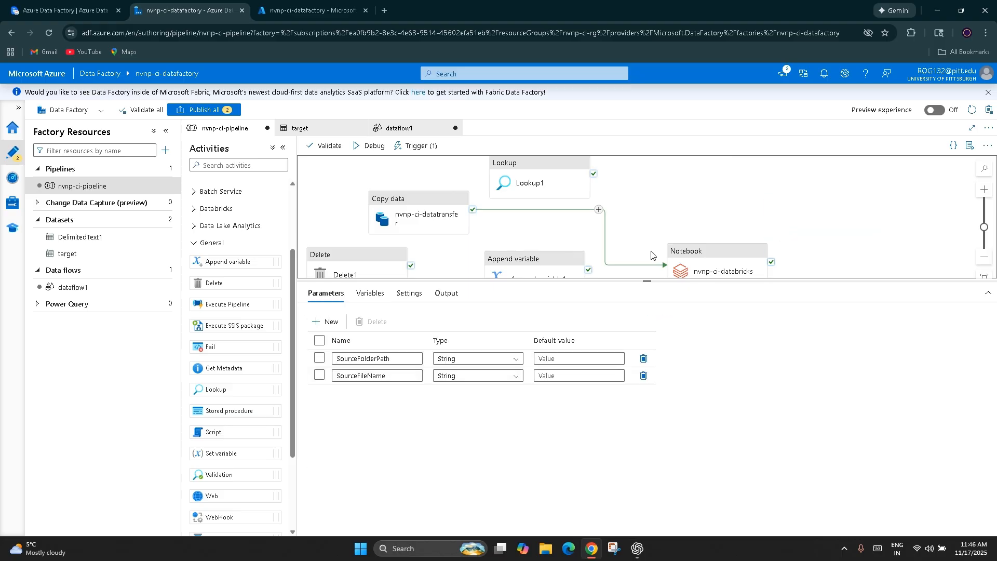
Step: Delete the Append variable and Delete activities from the pipeline
{"action": "scroll", "coordinate": [530, 225], "scroll_direction": "down", "scroll_amount": 1}
{"action": "left_click", "coordinate": [527, 223]}
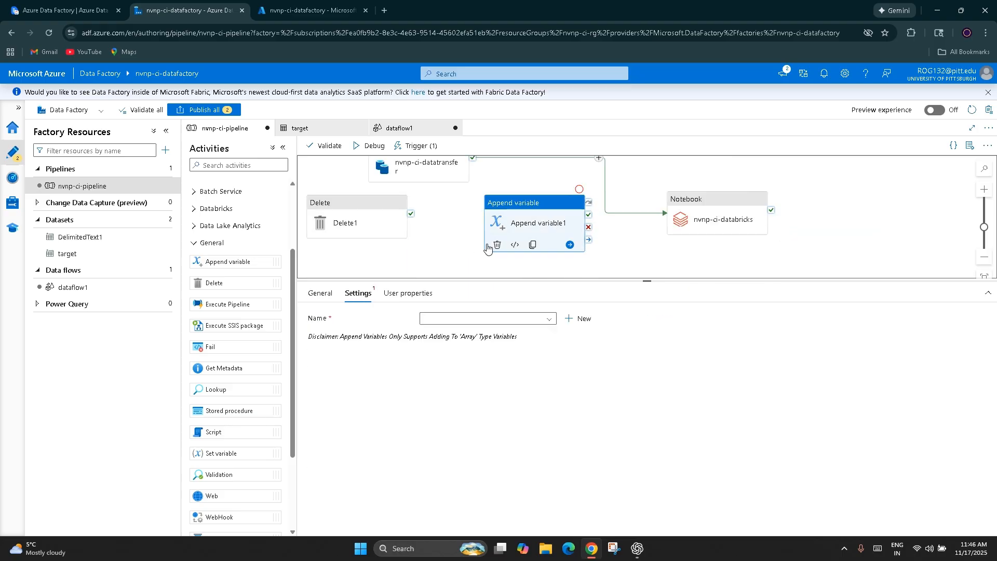
{"action": "left_click", "coordinate": [498, 244]}
{"action": "left_click", "coordinate": [372, 231]}
{"action": "left_click", "coordinate": [319, 241]}
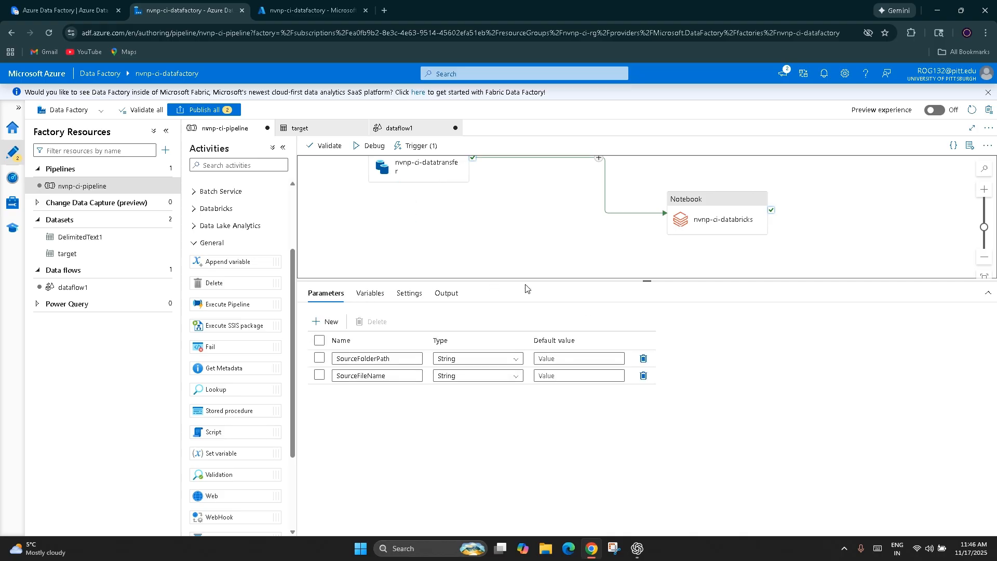
Step: Examine the Lookup activity's settings and source dataset choices, and reposition the activity above the pipeline's Copy data connection
{"action": "scroll", "coordinate": [552, 238], "scroll_direction": "up", "scroll_amount": 2}
{"action": "left_click_drag", "start_coordinate": [516, 234], "coordinate": [760, 234]}
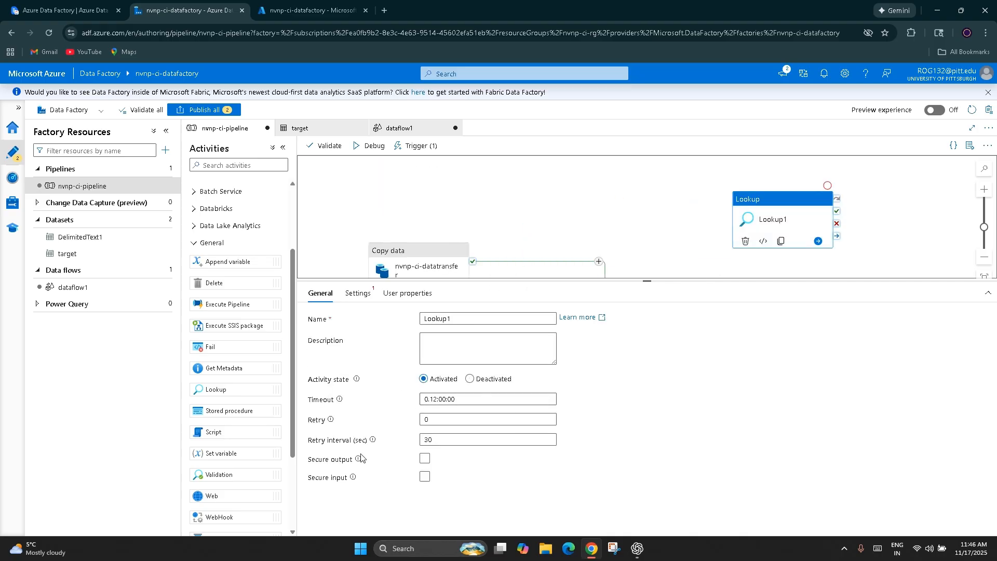
{"action": "left_click", "coordinate": [358, 293]}
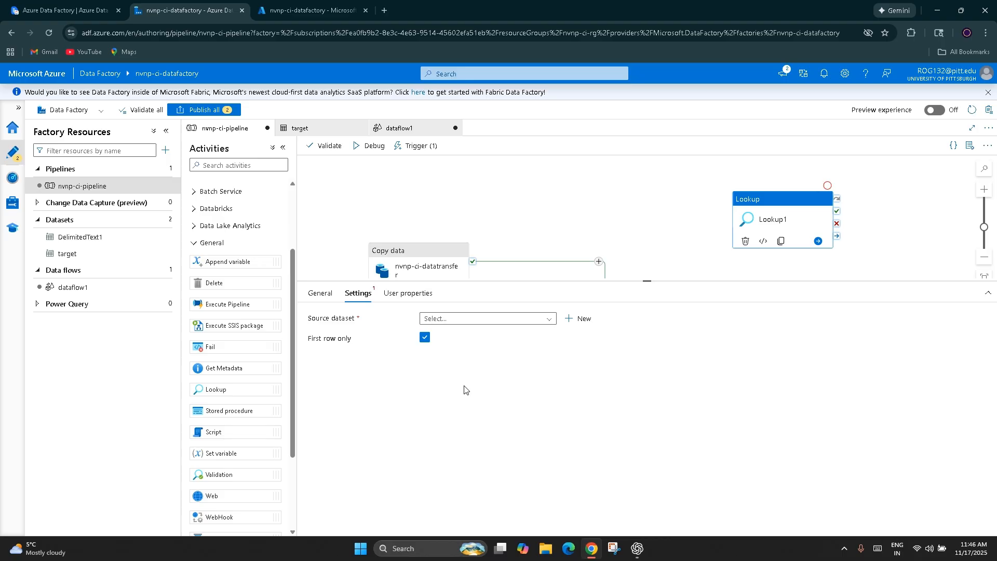
{"action": "left_click", "coordinate": [483, 325]}
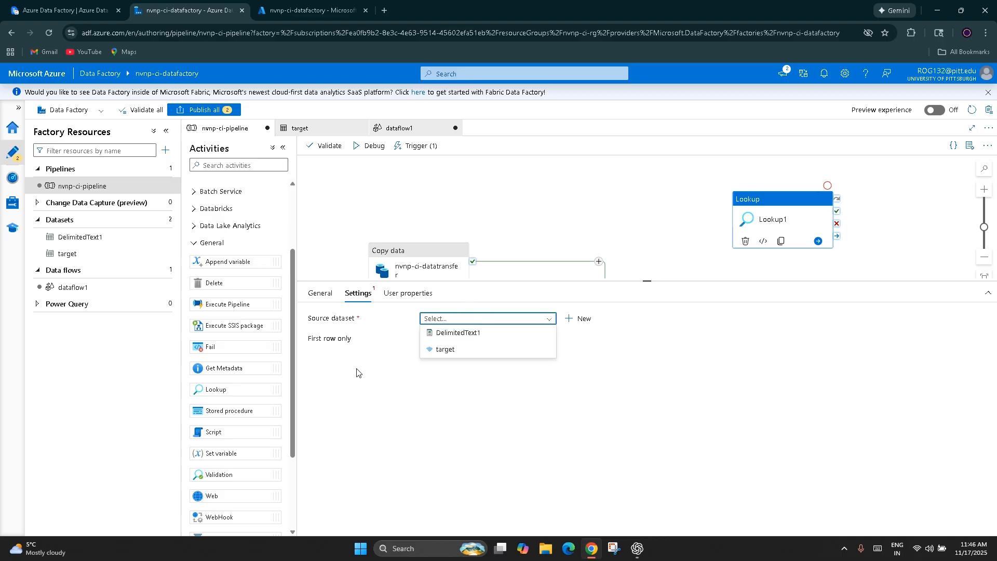
{"action": "left_click", "coordinate": [763, 227]}
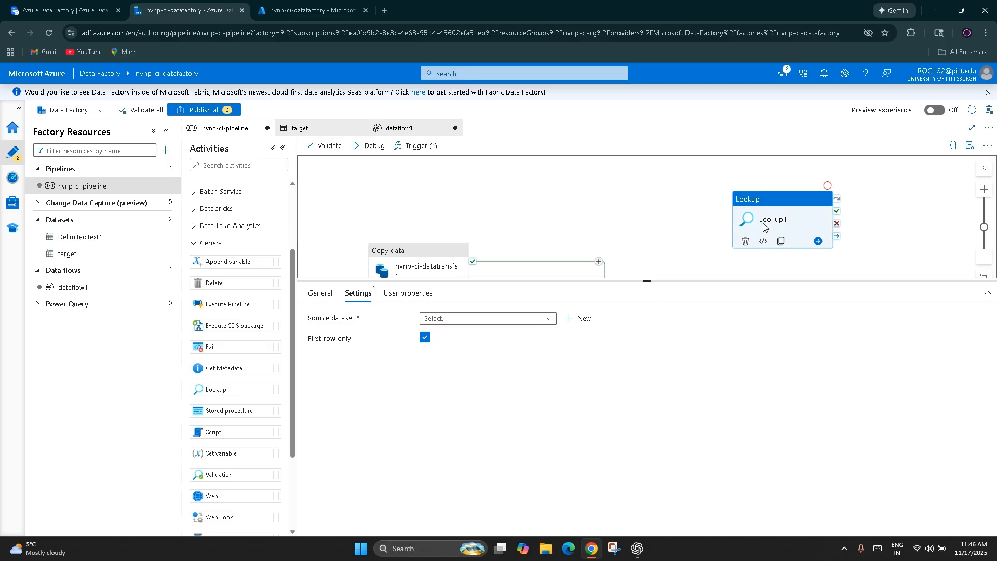
{"action": "left_click_drag", "start_coordinate": [764, 227], "coordinate": [702, 209]}
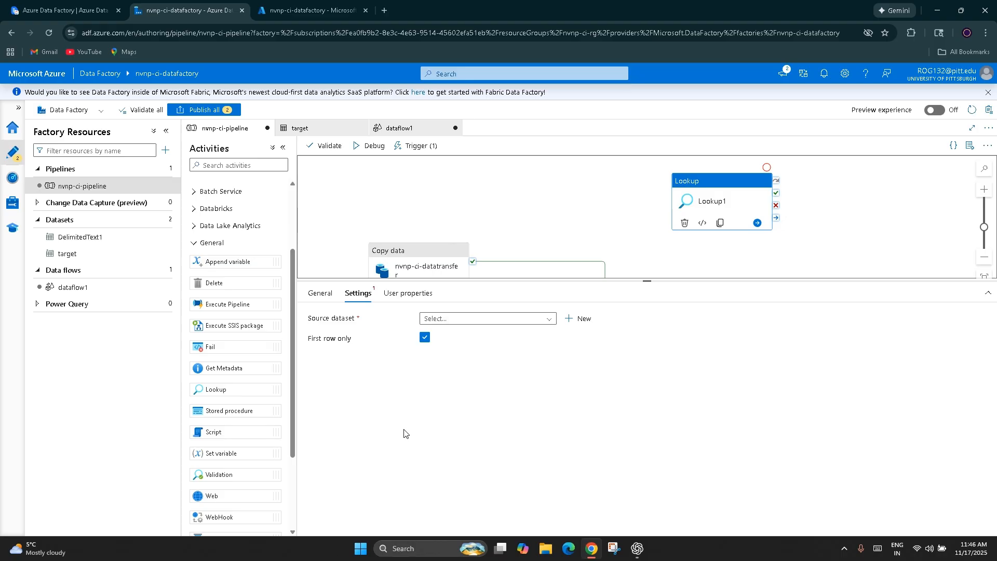
{"action": "left_click_drag", "start_coordinate": [752, 203], "coordinate": [677, 213]}
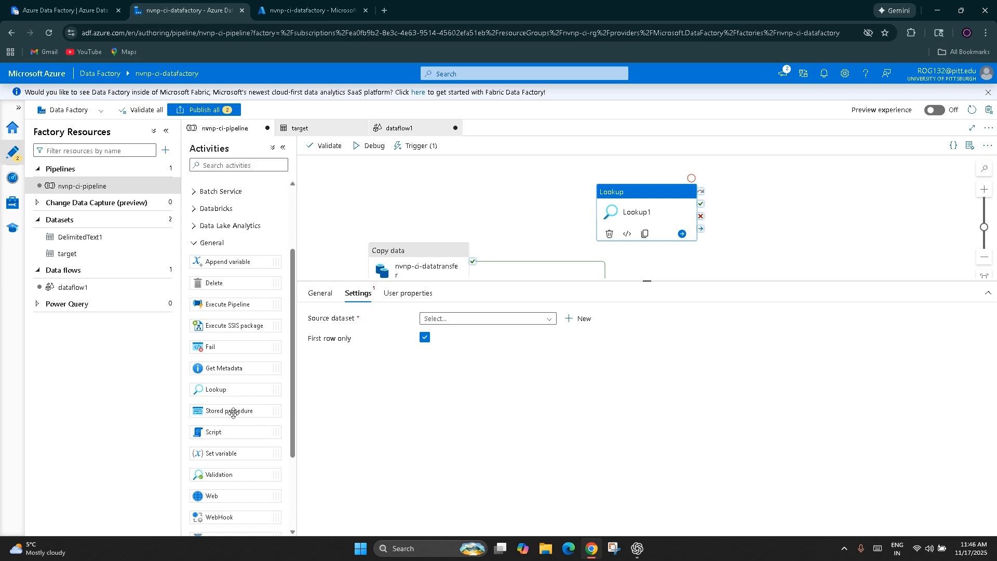
Step: Add a Stored procedure activity beside Lookup and examine its linked service and stored procedure name choices
{"action": "left_click_drag", "start_coordinate": [216, 410], "coordinate": [765, 243]}
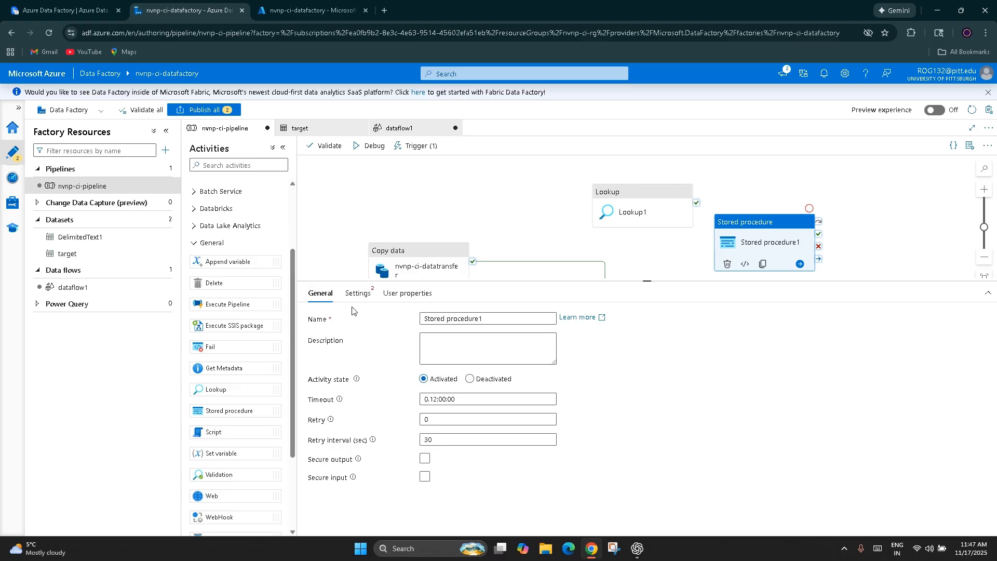
{"action": "left_click", "coordinate": [358, 293]}
{"action": "left_click", "coordinate": [478, 319]}
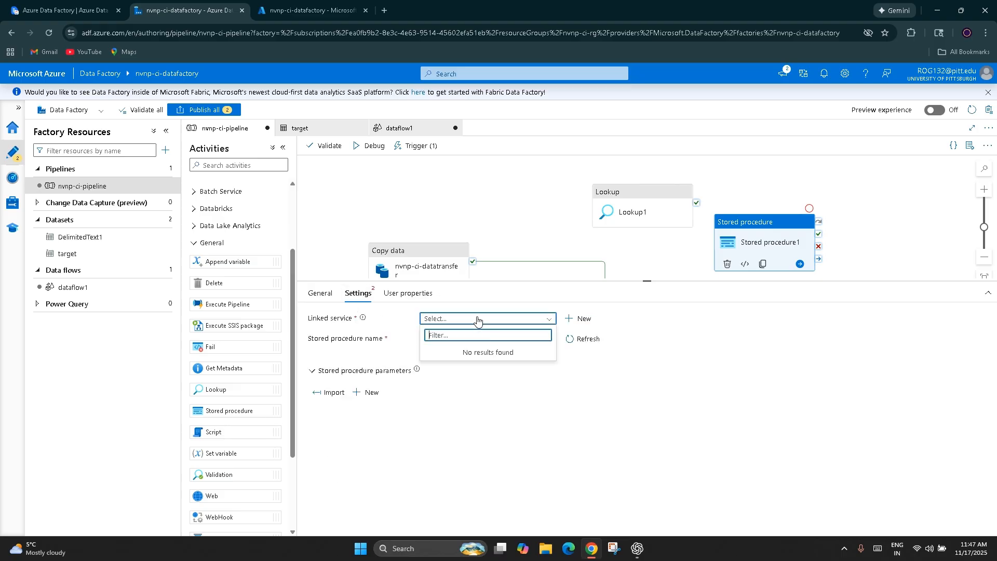
{"action": "left_click", "coordinate": [477, 319]}
{"action": "left_click", "coordinate": [477, 318]}
{"action": "left_click", "coordinate": [491, 465]}
{"action": "left_click", "coordinate": [471, 340]}
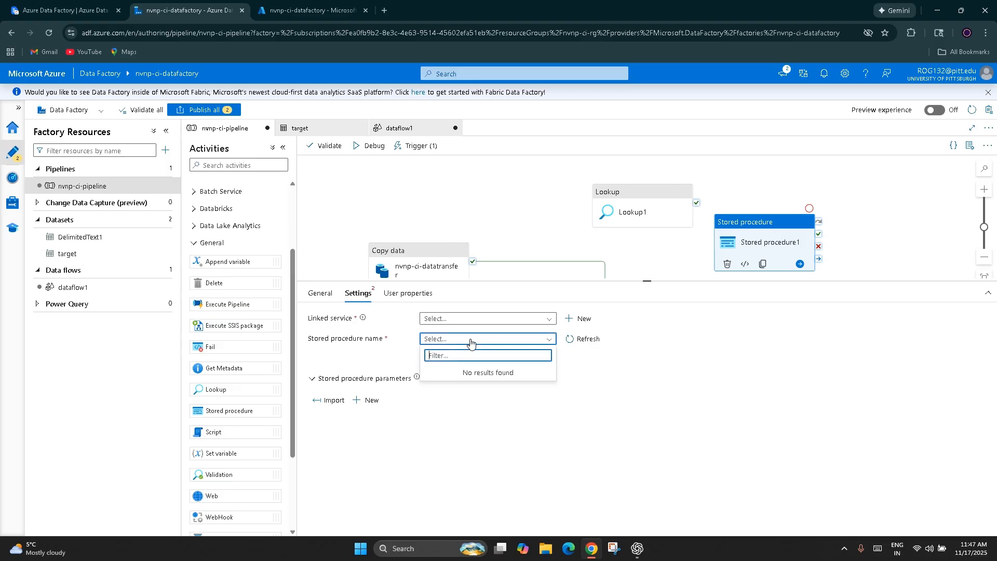
{"action": "left_click", "coordinate": [437, 457]}
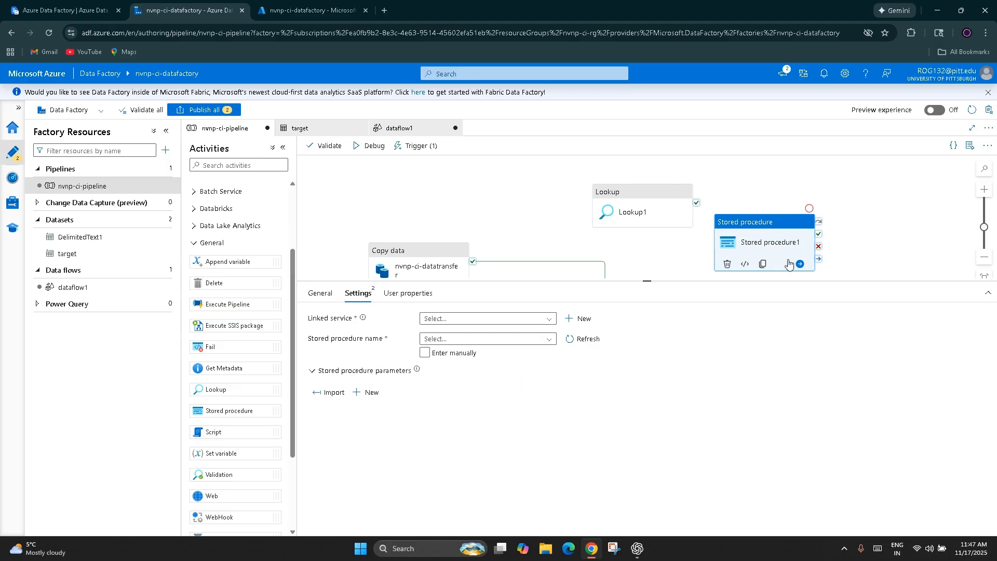
Step: Delete the Stored procedure and Lookup activities from the pipeline
{"action": "left_click", "coordinate": [727, 264]}
{"action": "left_click", "coordinate": [613, 216]}
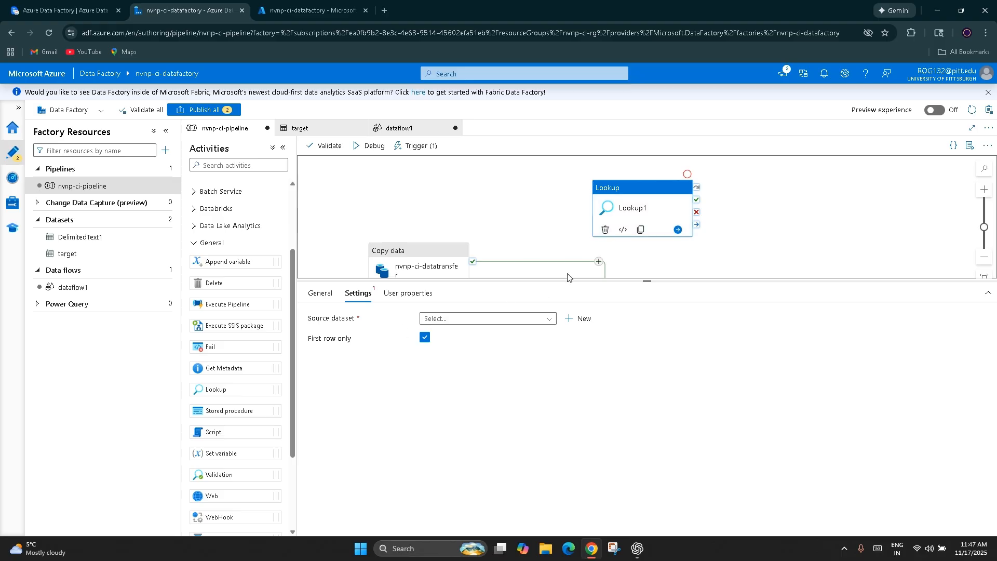
{"action": "left_click", "coordinate": [605, 229]}
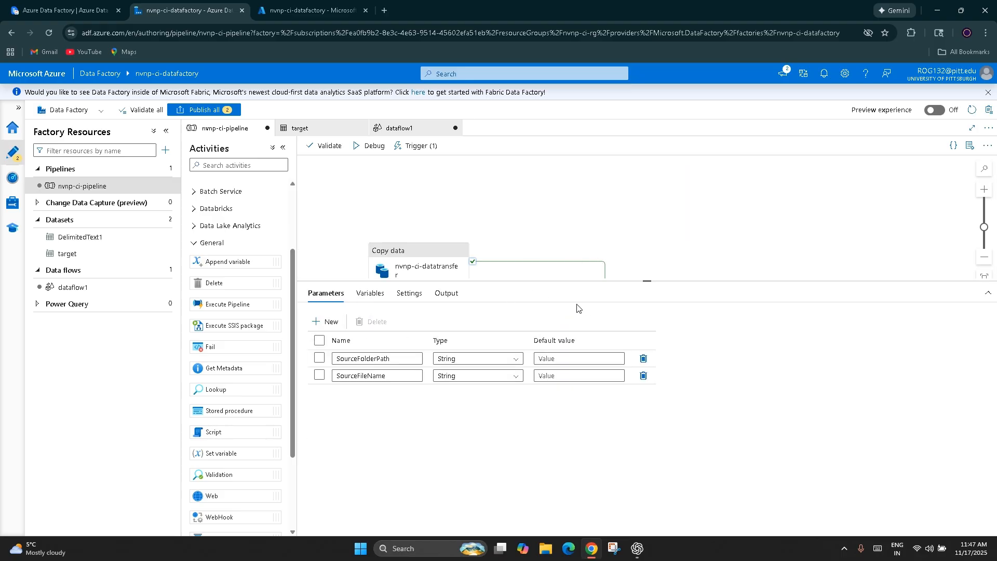
Step: Add a Script activity to the pipeline, view its linked service setting and delete the activity
{"action": "left_click_drag", "start_coordinate": [225, 432], "coordinate": [706, 177]}
{"action": "left_click", "coordinate": [363, 294]}
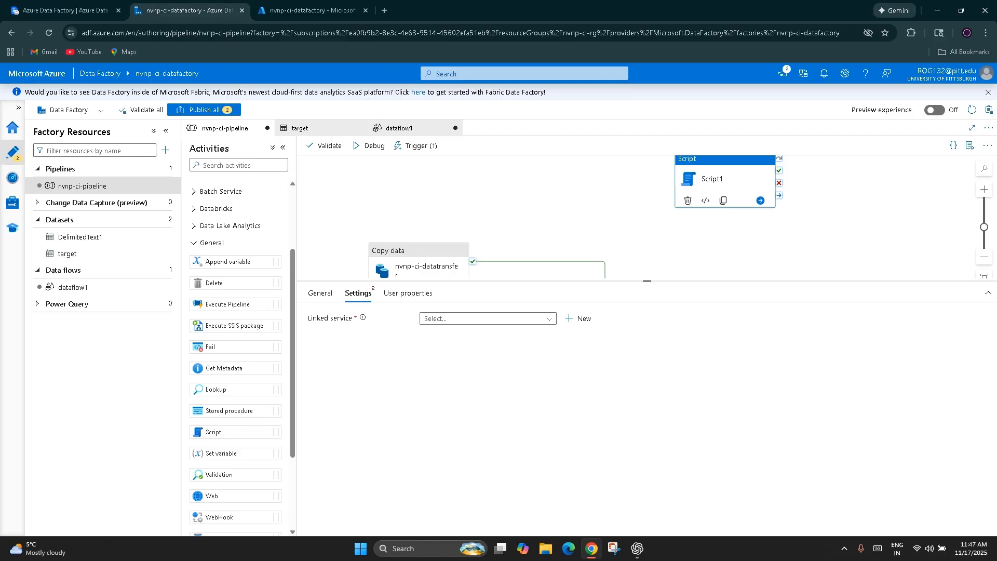
{"action": "left_click", "coordinate": [732, 219]}
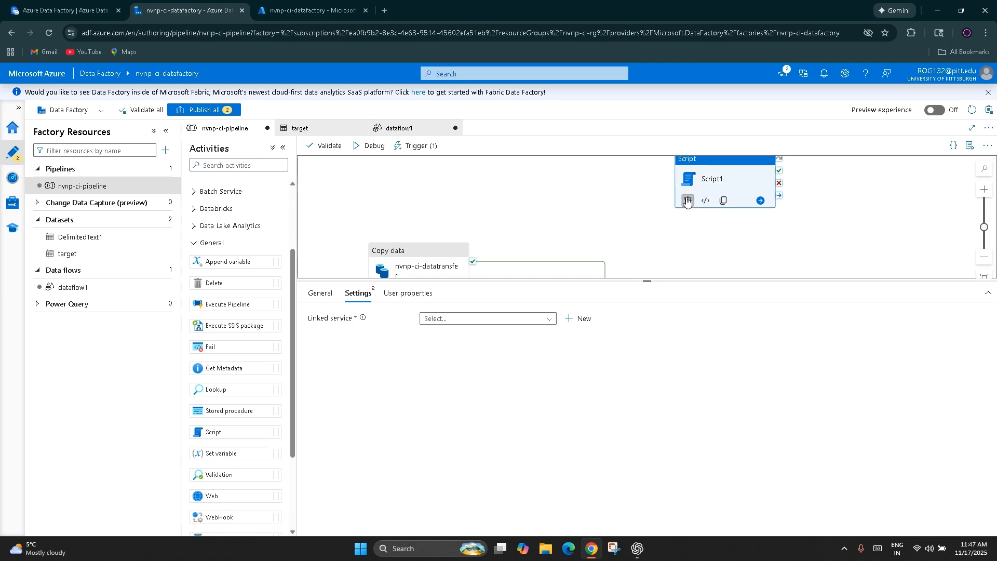
Step: Add a Set variable activity, view its variable type and name settings, and delete the activity
{"action": "left_click_drag", "start_coordinate": [231, 454], "coordinate": [707, 231]}
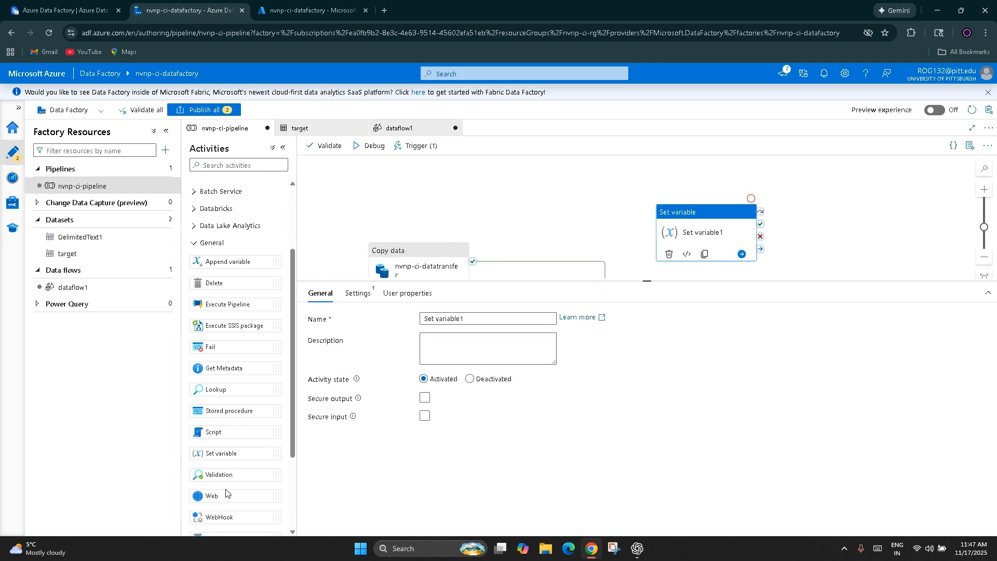
{"action": "left_click", "coordinate": [362, 294]}
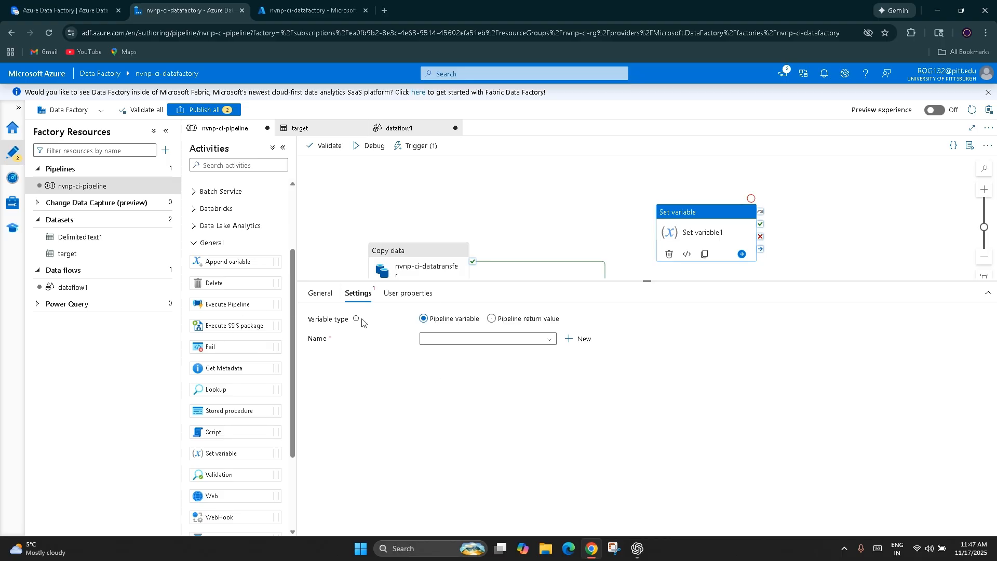
{"action": "left_click_drag", "start_coordinate": [728, 232], "coordinate": [533, 198]}
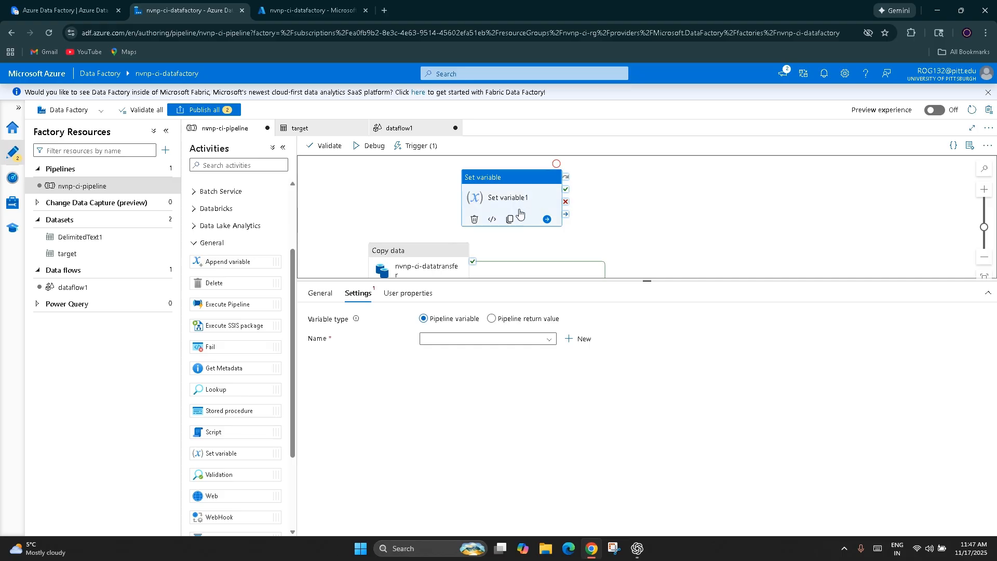
{"action": "left_click", "coordinate": [475, 219]}
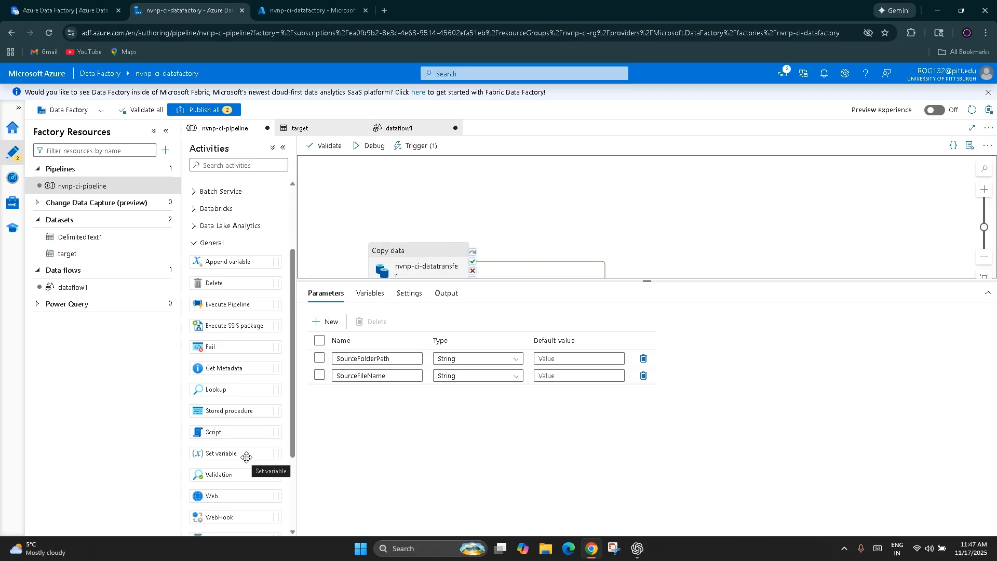
Step: Add a Validation activity, compare its settings with the Copy data activity's general settings, and delete the Validation activity
{"action": "scroll", "coordinate": [246, 457], "scroll_direction": "down", "scroll_amount": 1}
{"action": "left_click_drag", "start_coordinate": [234, 421], "coordinate": [649, 221]}
{"action": "left_click", "coordinate": [358, 294]}
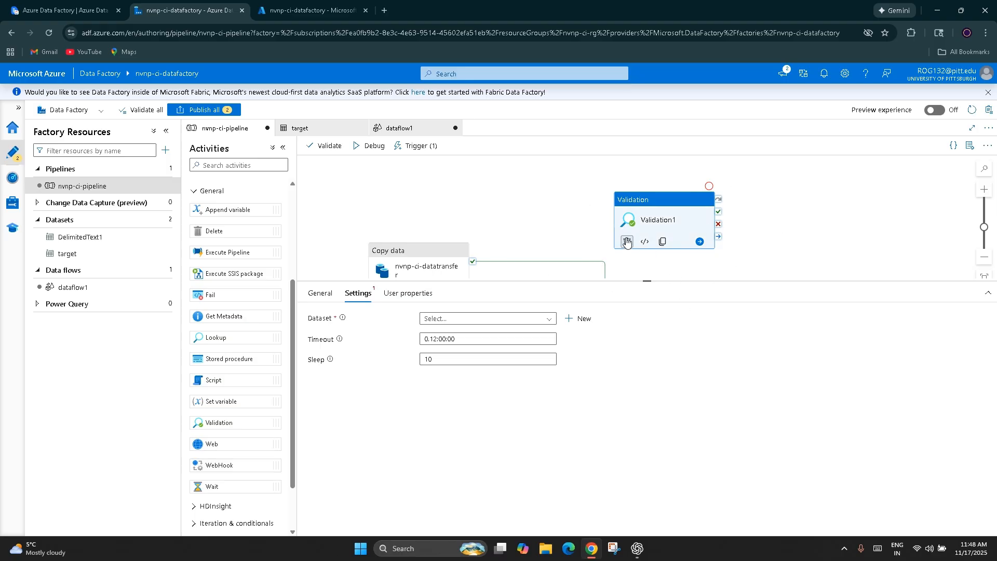
{"action": "left_click", "coordinate": [427, 265]}
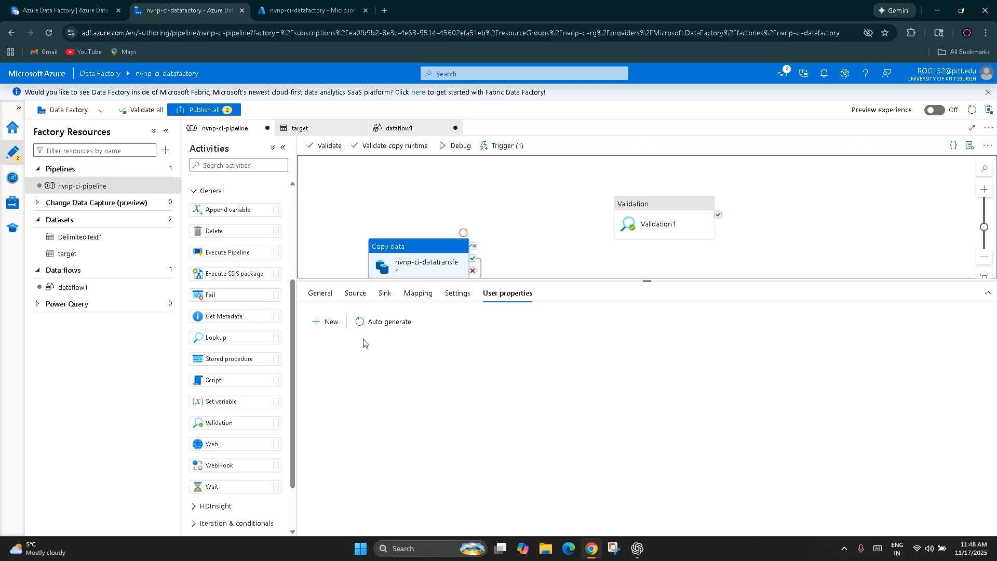
{"action": "left_click", "coordinate": [312, 297]}
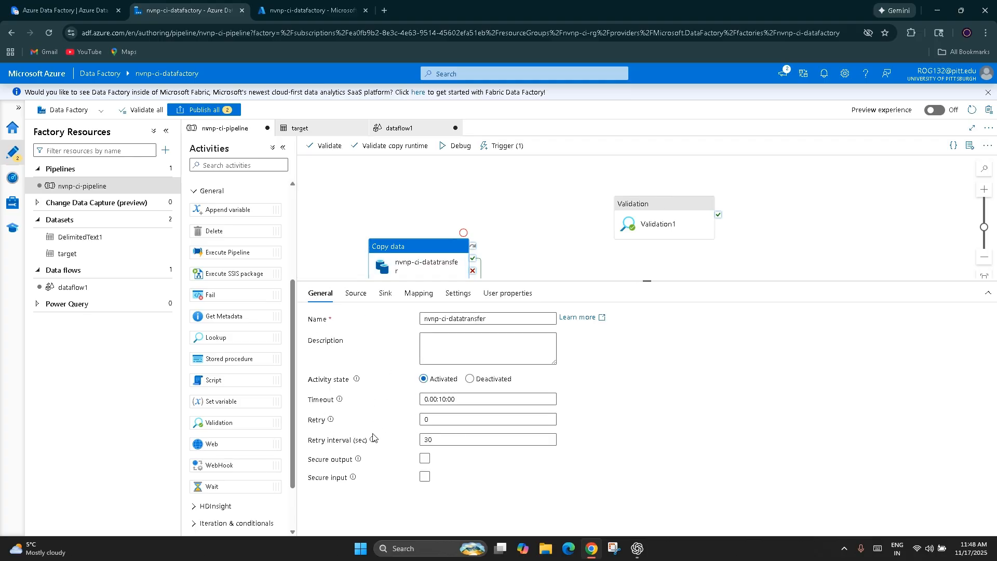
{"action": "left_click", "coordinate": [677, 224]}
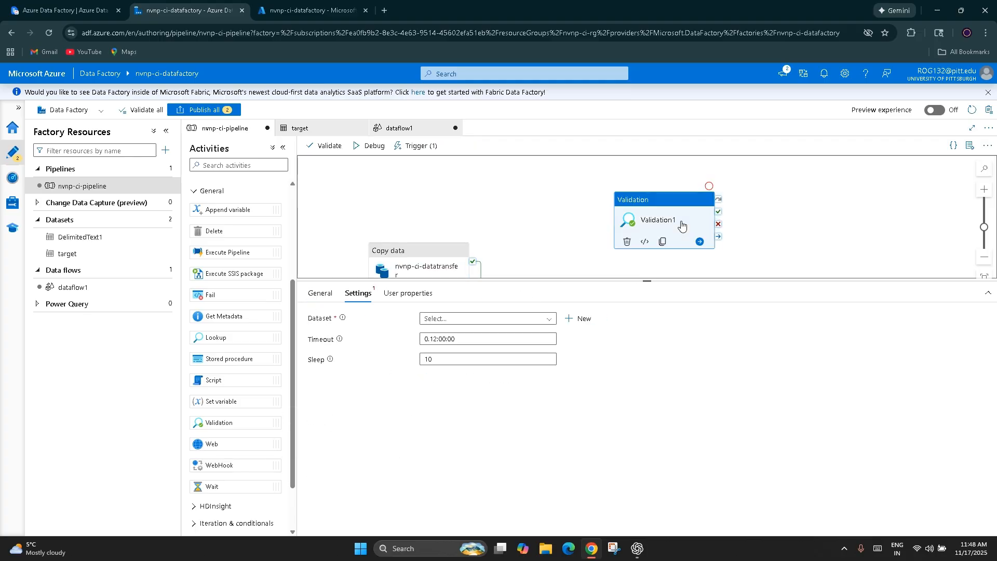
{"action": "left_click", "coordinate": [626, 242]}
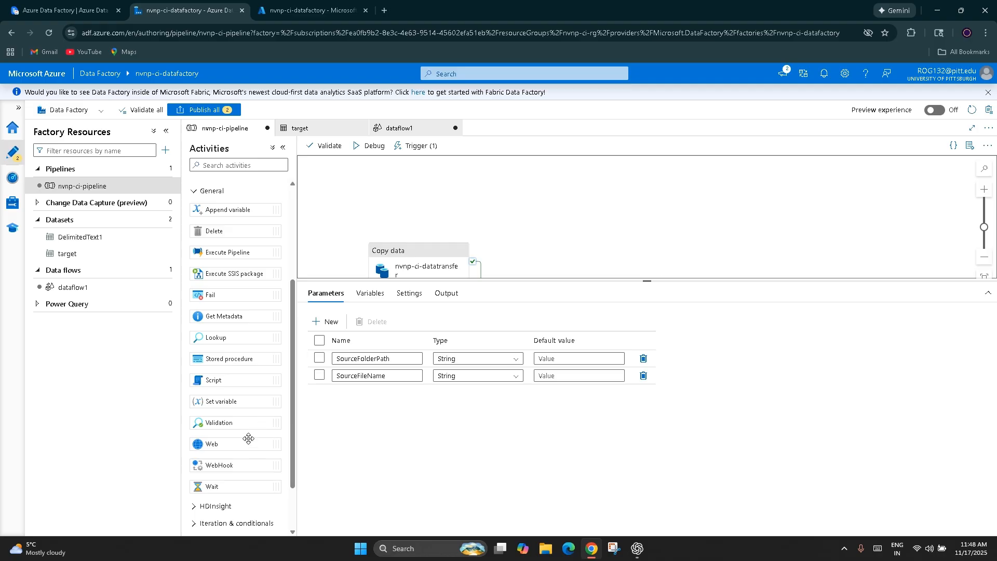
Step: Add a Web activity above Copy data and show its URL, method and authentication settings
{"action": "left_click_drag", "start_coordinate": [226, 443], "coordinate": [553, 234]}
{"action": "left_click", "coordinate": [364, 293]}
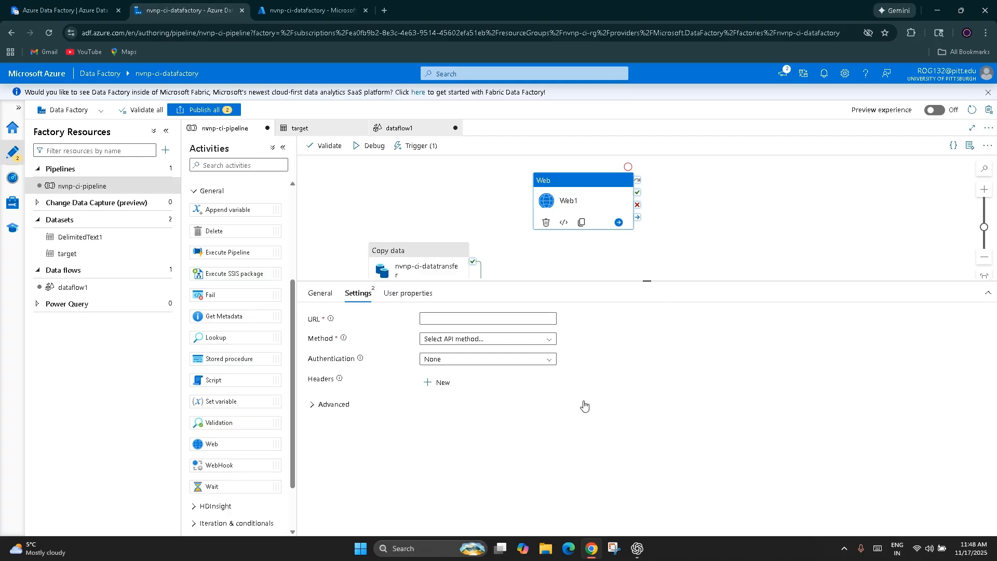
Step: Switch to the ClickUp Azure Data Factory notes and review the Web Activity and Stored Procedure descriptions
{"action": "left_click", "coordinate": [37, 14]}
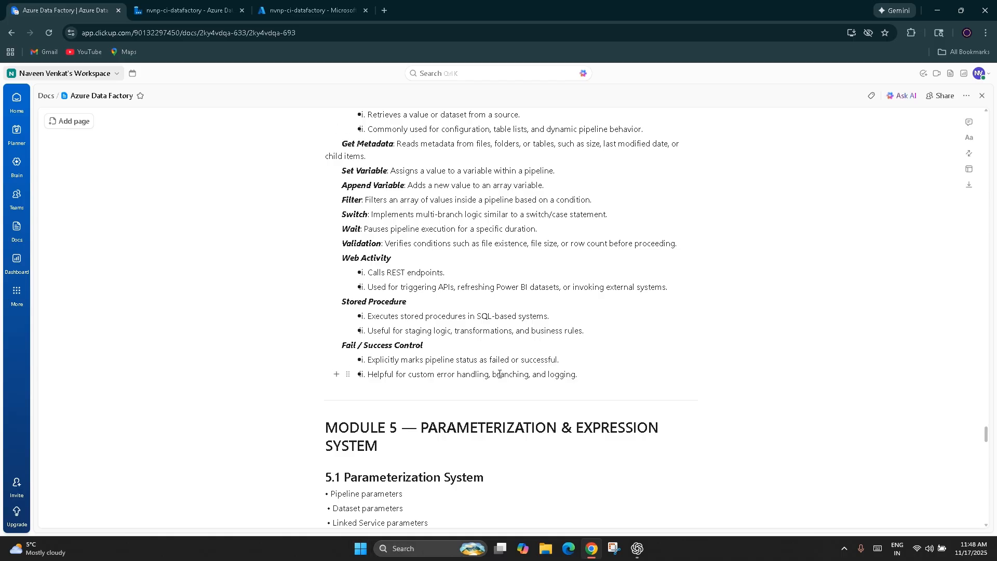
{"action": "scroll", "coordinate": [474, 435], "scroll_direction": "down", "scroll_amount": 10}
{"action": "scroll", "coordinate": [475, 436], "scroll_direction": "up", "scroll_amount": 15}
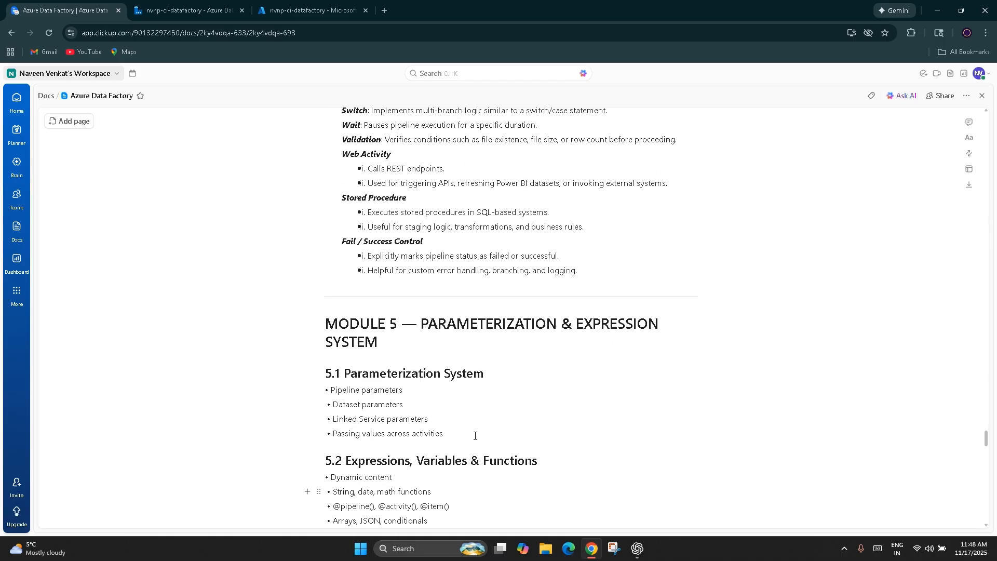
{"action": "scroll", "coordinate": [475, 436], "scroll_direction": "down", "scroll_amount": 2}
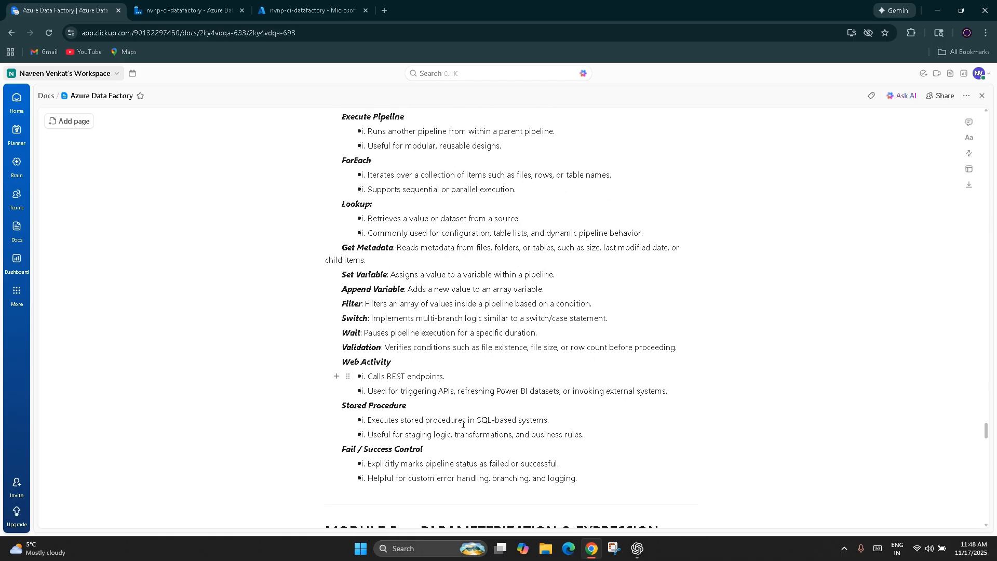
{"action": "left_click_drag", "start_coordinate": [670, 339], "coordinate": [573, 338]}
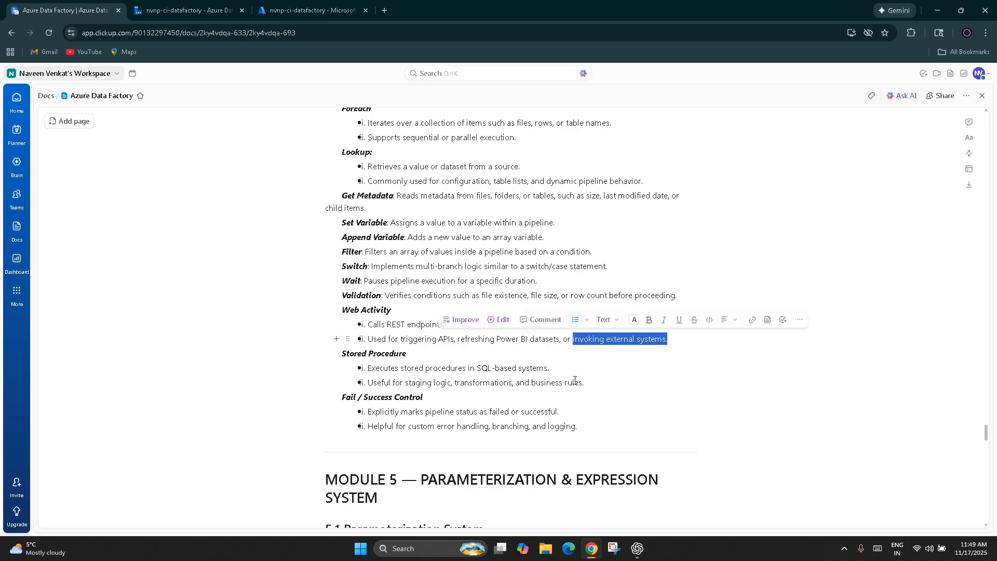
{"action": "left_click", "coordinate": [575, 381]}
{"action": "left_click_drag", "start_coordinate": [371, 370], "coordinate": [554, 372]}
{"action": "left_click", "coordinate": [493, 393]}
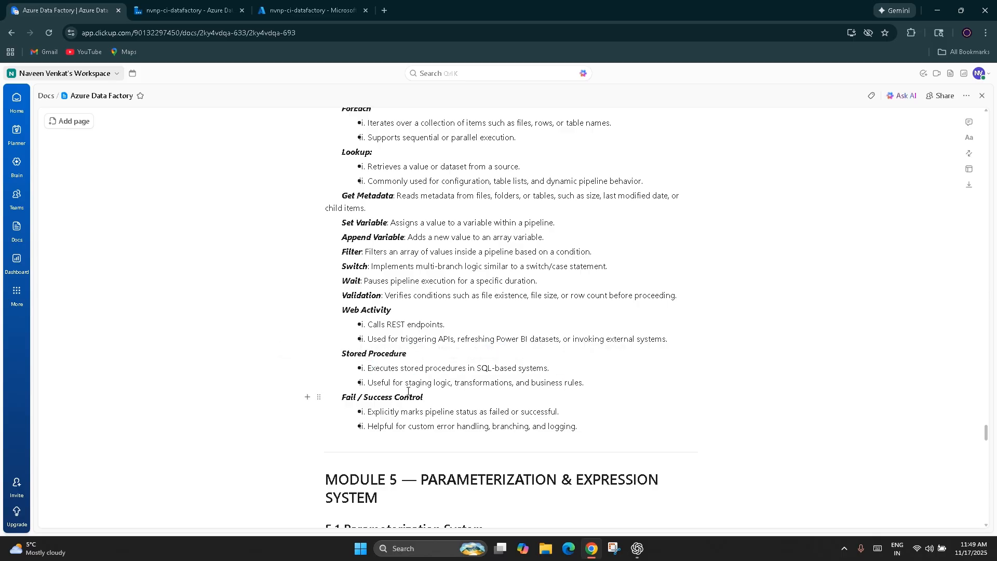
{"action": "left_click_drag", "start_coordinate": [613, 380], "coordinate": [370, 383]}
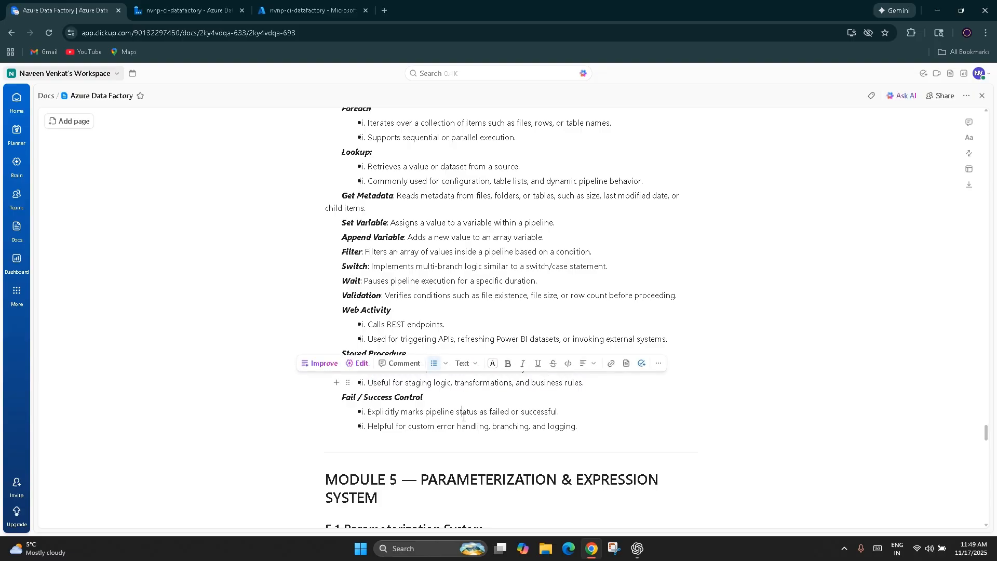
{"action": "left_click", "coordinate": [462, 412]}
Step: Return to the Azure Data Factory pipeline, add a Stored procedure activity beside Web, and delete it again
{"action": "left_click", "coordinate": [273, 3]}
{"action": "left_click", "coordinate": [220, 3]}
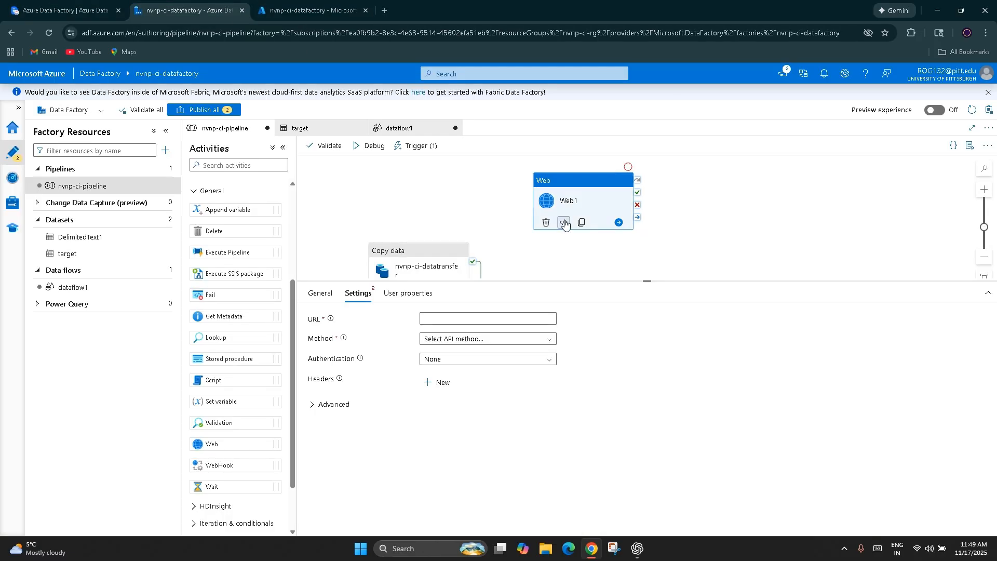
{"action": "left_click_drag", "start_coordinate": [218, 359], "coordinate": [788, 221]}
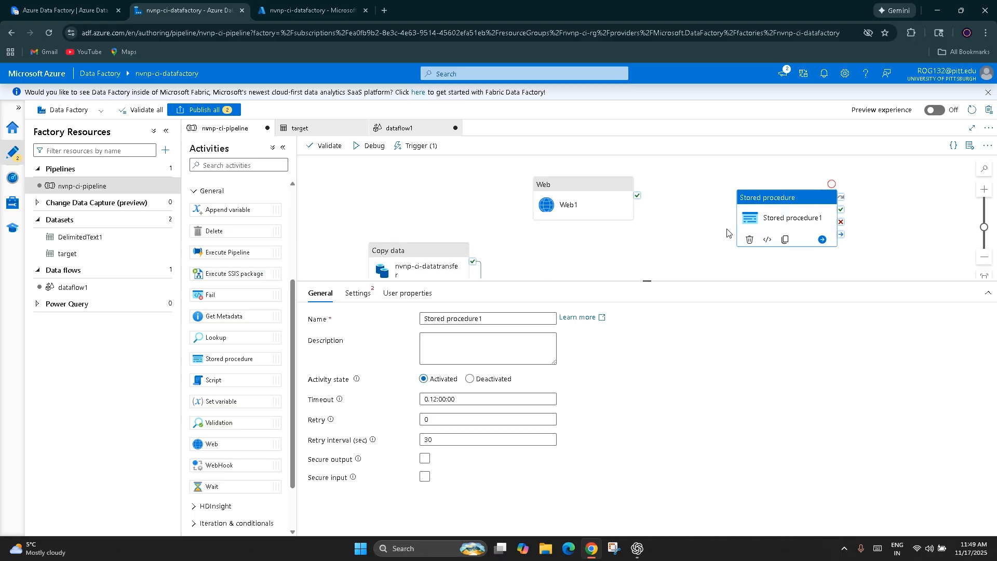
{"action": "left_click_drag", "start_coordinate": [771, 218], "coordinate": [743, 233]}
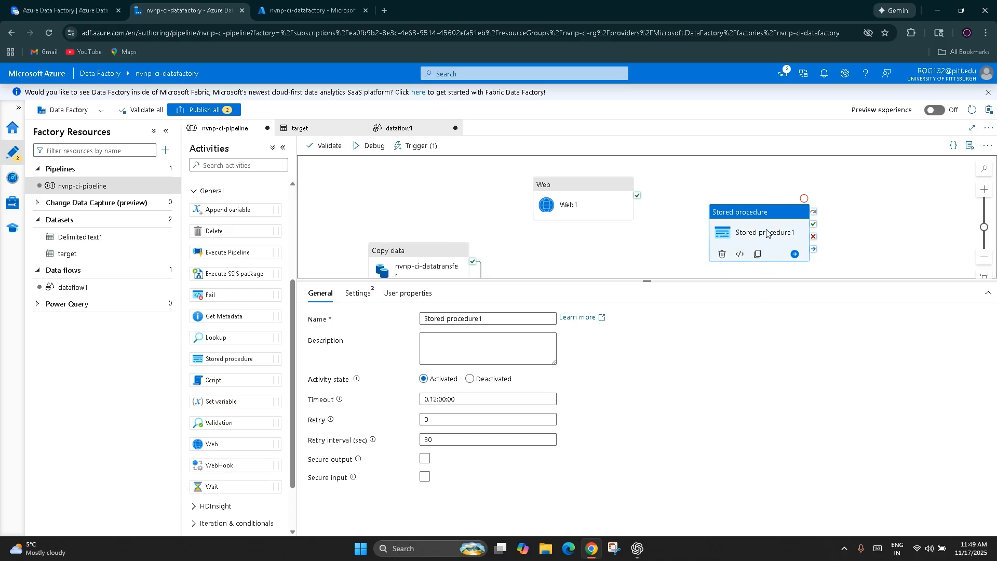
{"action": "left_click", "coordinate": [723, 254]}
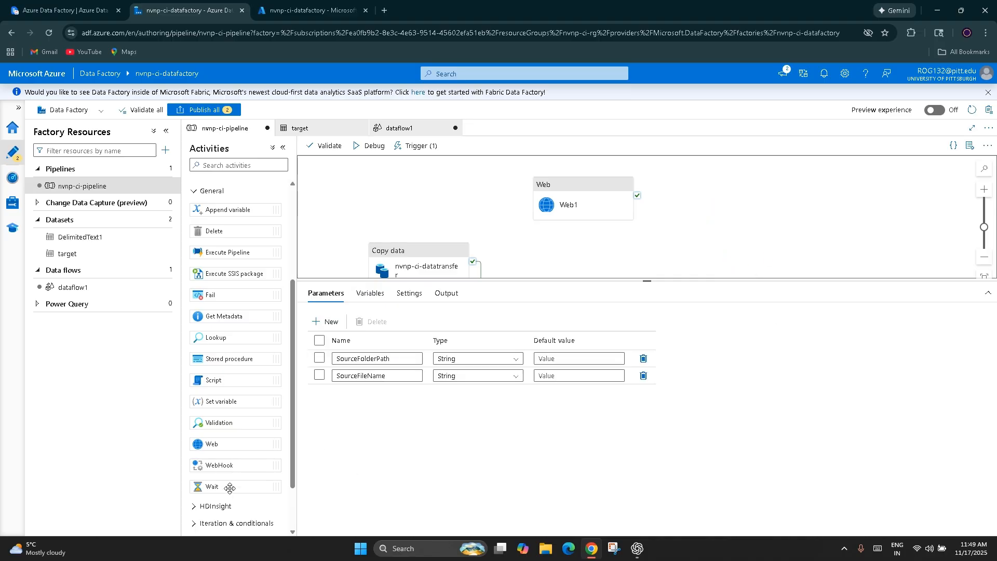
Step: Add a Wait activity beside Web and show its wait time setting
{"action": "left_click_drag", "start_coordinate": [231, 492], "coordinate": [717, 246]}
{"action": "left_click", "coordinate": [346, 294]}
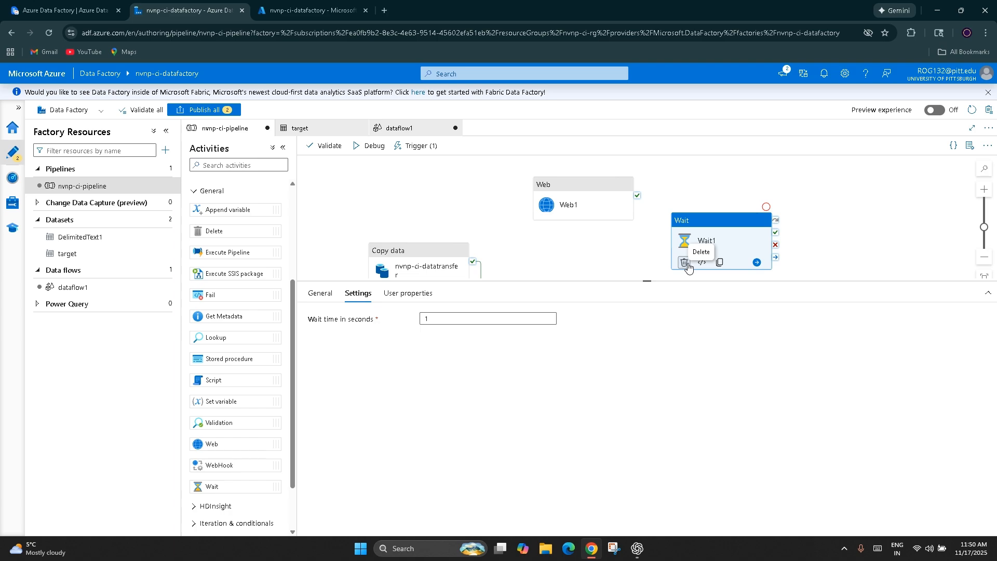
Step: Delete the Wait activity from the pipeline canvas
{"action": "left_click", "coordinate": [737, 246]}
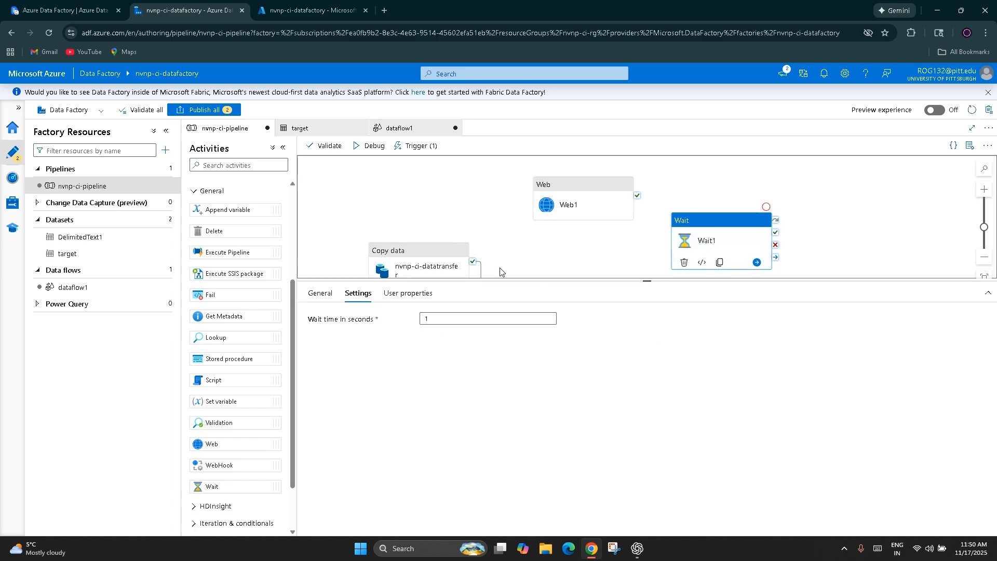
{"action": "scroll", "coordinate": [498, 238], "scroll_direction": "down", "scroll_amount": 3}
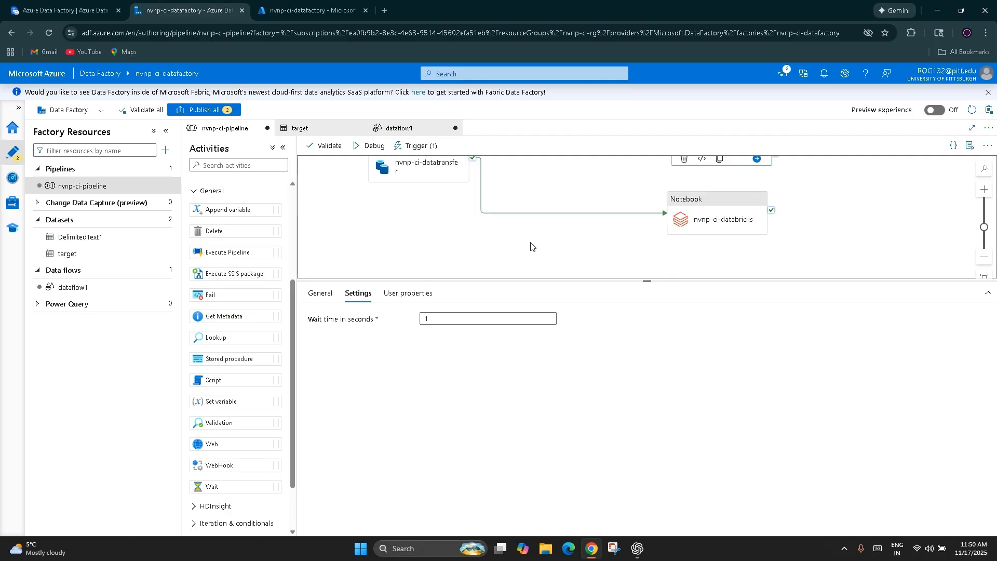
{"action": "scroll", "coordinate": [572, 228], "scroll_direction": "up", "scroll_amount": 3}
{"action": "left_click", "coordinate": [687, 262]}
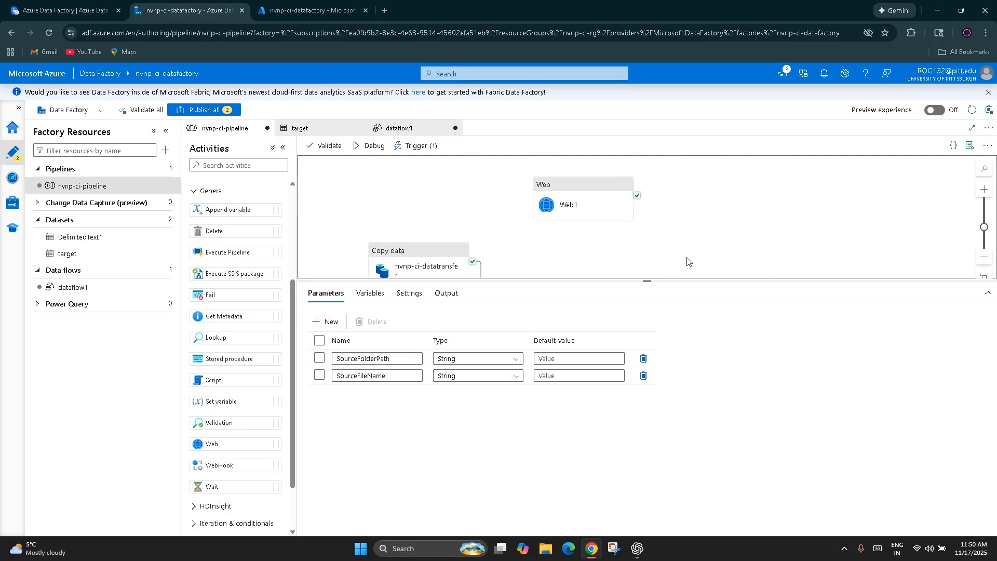
Step: Expand the Machine Learning and Iteration & conditionals activity groups to show what they offer
{"action": "scroll", "coordinate": [261, 382], "scroll_direction": "down", "scroll_amount": 1}
{"action": "scroll", "coordinate": [235, 459], "scroll_direction": "down", "scroll_amount": 1}
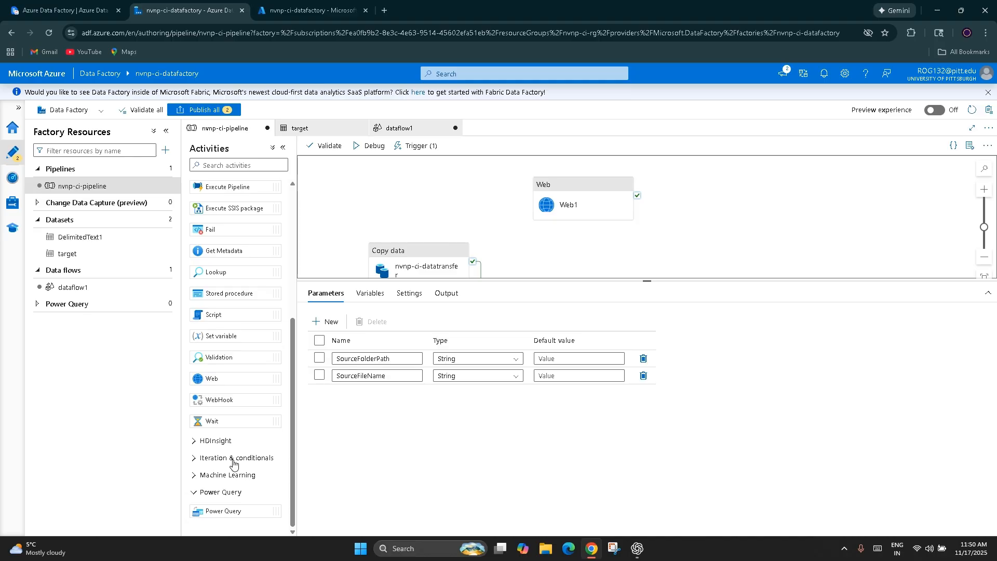
{"action": "left_click", "coordinate": [228, 475]}
{"action": "scroll", "coordinate": [223, 474], "scroll_direction": "down", "scroll_amount": 1}
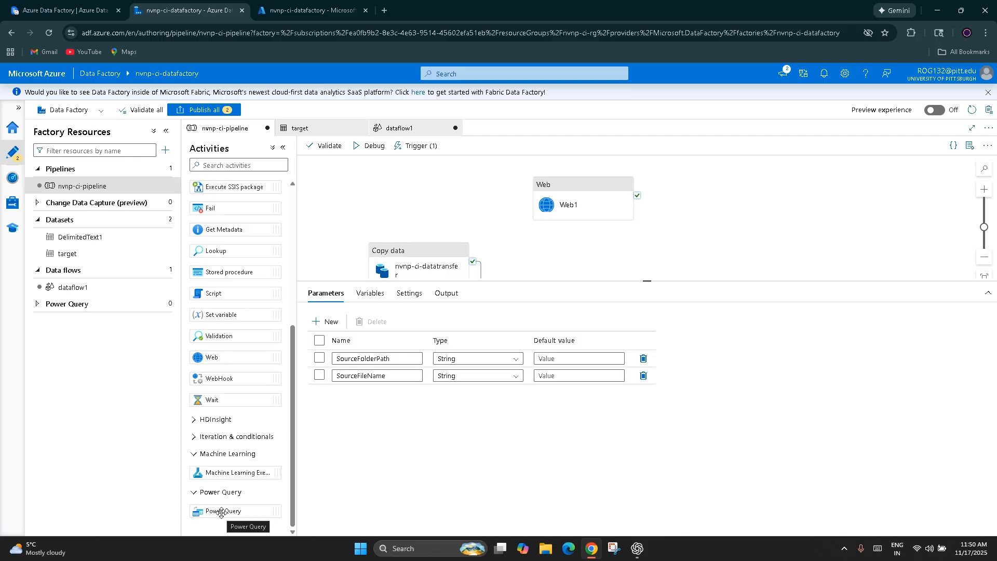
{"action": "left_click", "coordinate": [194, 439]}
{"action": "scroll", "coordinate": [192, 449], "scroll_direction": "down", "scroll_amount": 2}
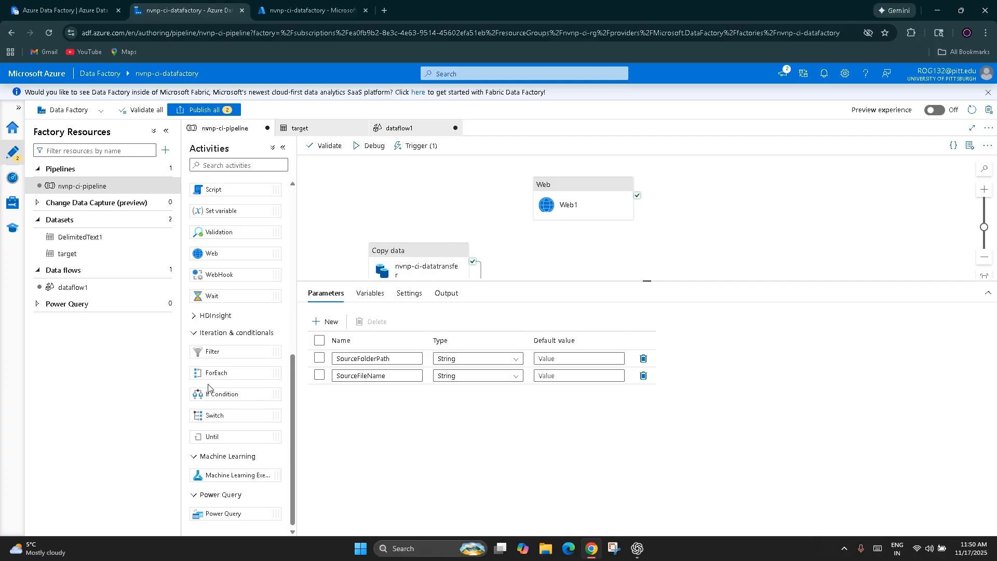
Step: Add a ForEach activity to the pipeline and position it beside the Web activity
{"action": "left_click_drag", "start_coordinate": [211, 369], "coordinate": [740, 218]}
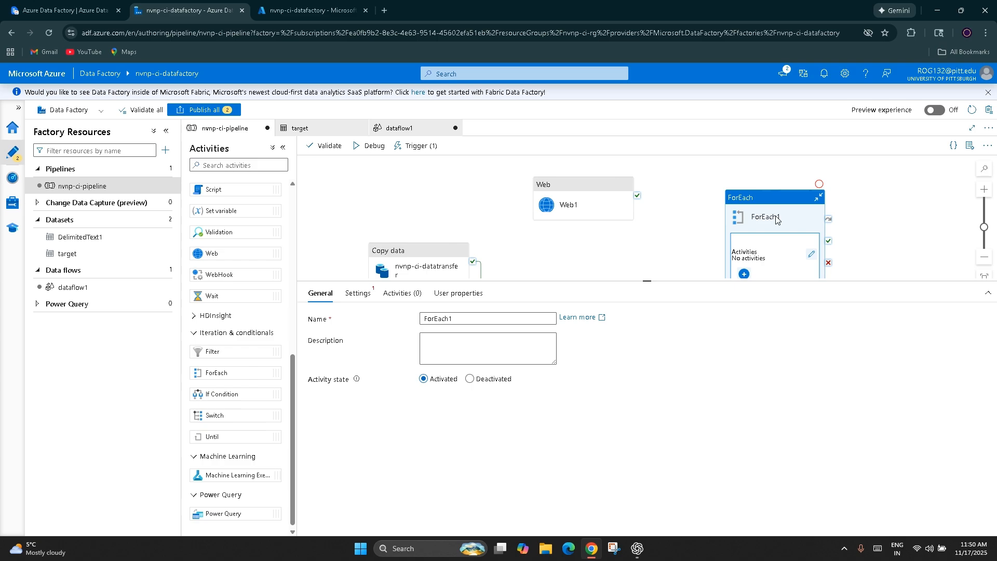
{"action": "scroll", "coordinate": [747, 259], "scroll_direction": "down", "scroll_amount": 1}
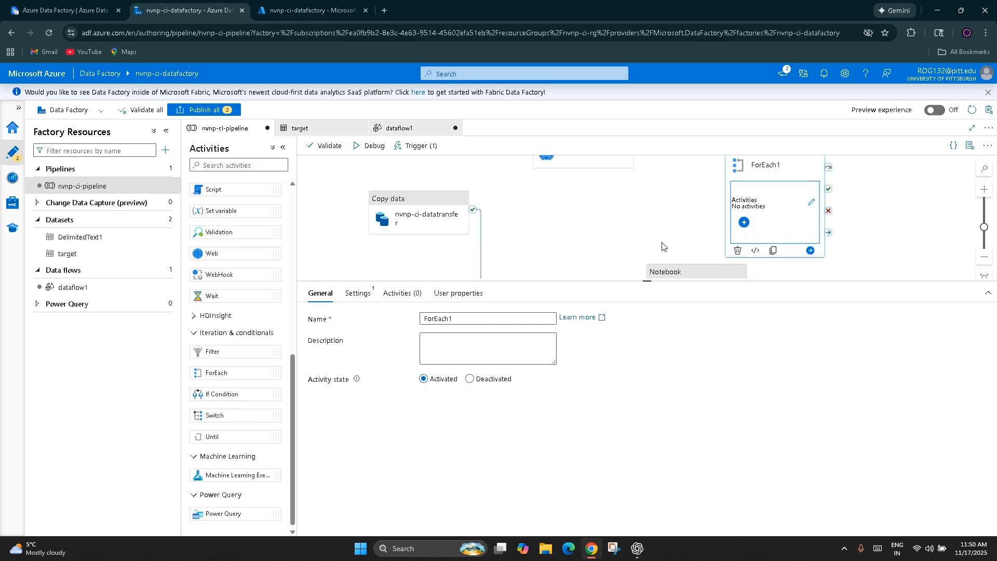
{"action": "scroll", "coordinate": [740, 220], "scroll_direction": "up", "scroll_amount": 1}
{"action": "left_click_drag", "start_coordinate": [778, 202], "coordinate": [728, 172]}
{"action": "scroll", "coordinate": [550, 255], "scroll_direction": "down", "scroll_amount": 1}
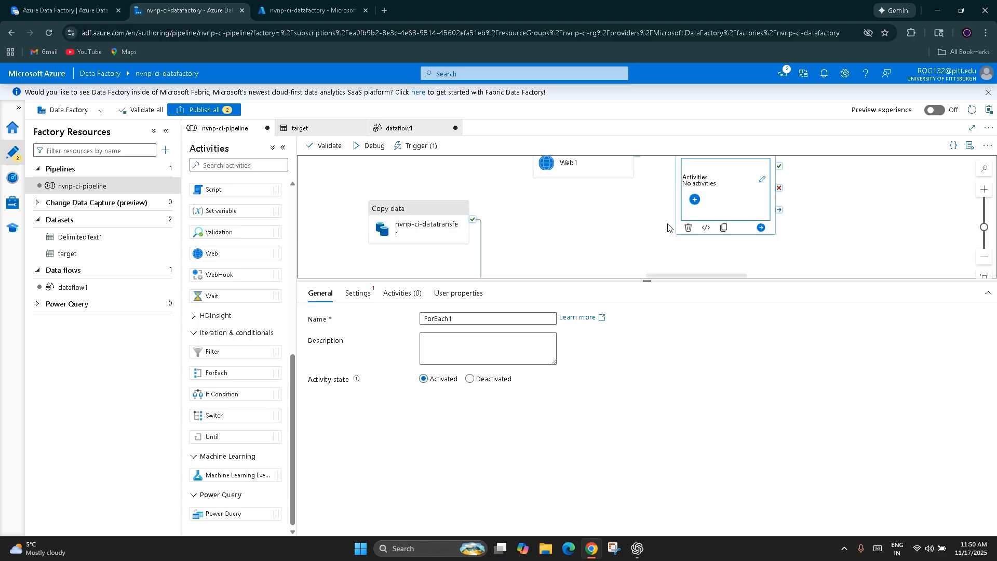
Step: Add a Copy data activity inside the ForEach loop, leaving the existing Copy data activity outside it
{"action": "left_click", "coordinate": [400, 239]}
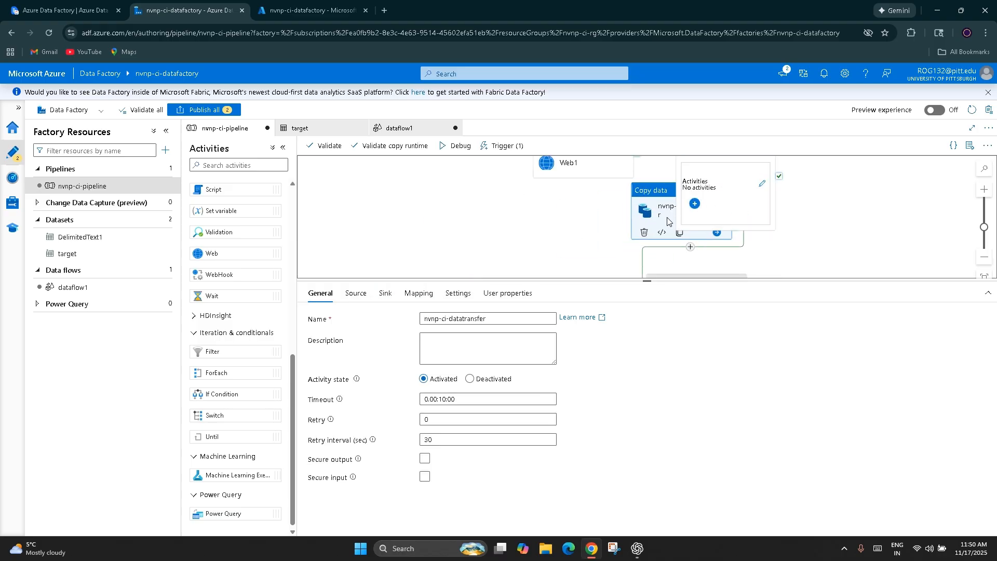
{"action": "left_click", "coordinate": [695, 203]}
{"action": "left_click", "coordinate": [733, 238]}
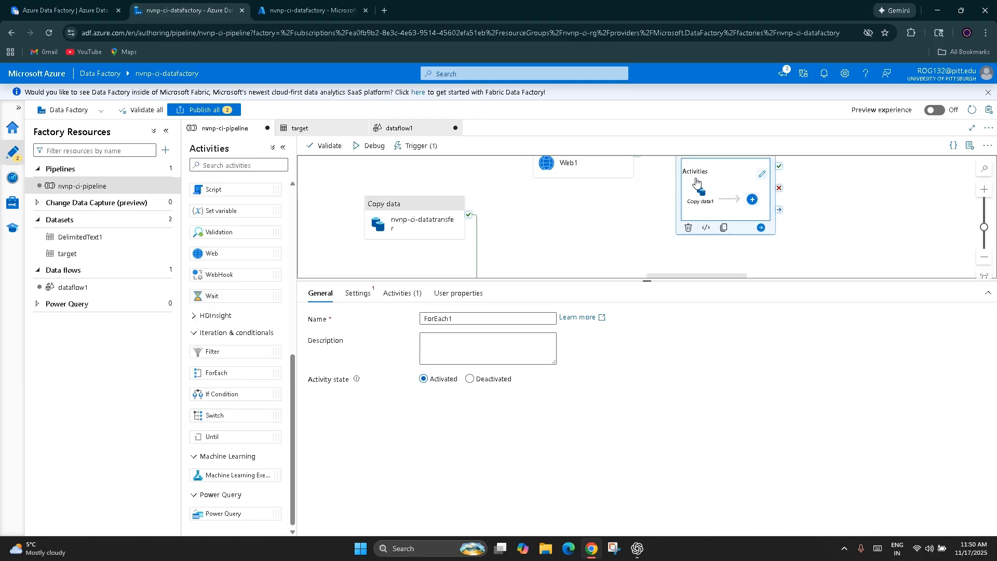
{"action": "scroll", "coordinate": [701, 209], "scroll_direction": "up", "scroll_amount": 1}
{"action": "scroll", "coordinate": [604, 216], "scroll_direction": "down", "scroll_amount": 1}
{"action": "scroll", "coordinate": [608, 235], "scroll_direction": "up", "scroll_amount": 1}
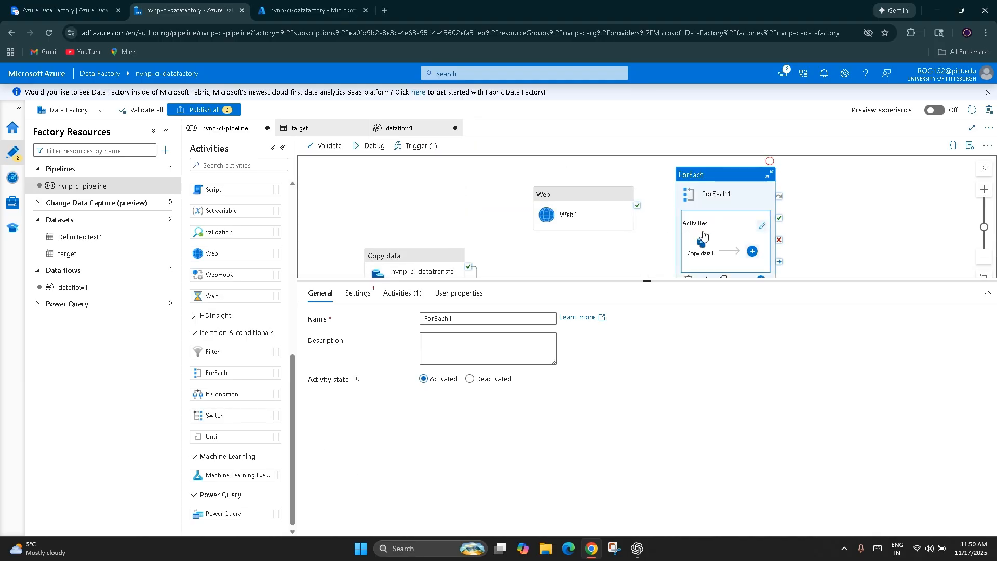
Step: Show the activity types that can be added inside ForEach and the general settings of its nested Copy data activity
{"action": "left_click", "coordinate": [751, 251]}
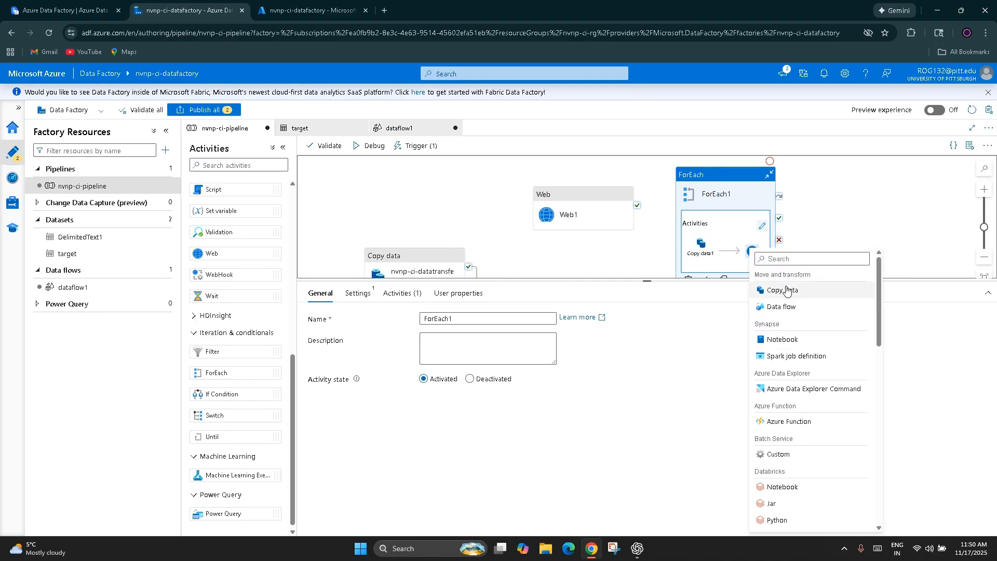
{"action": "left_click", "coordinate": [856, 201]}
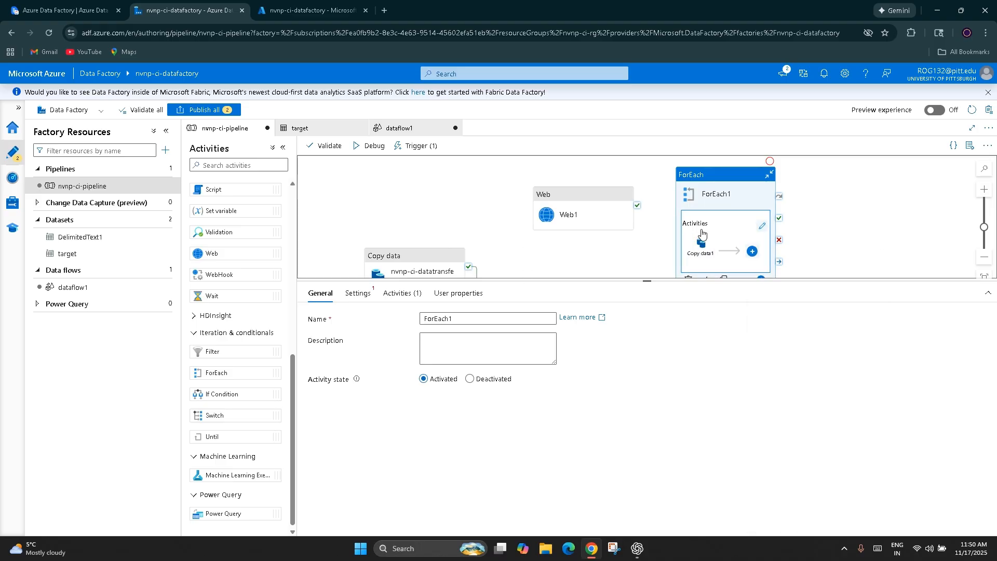
{"action": "left_click", "coordinate": [705, 251]}
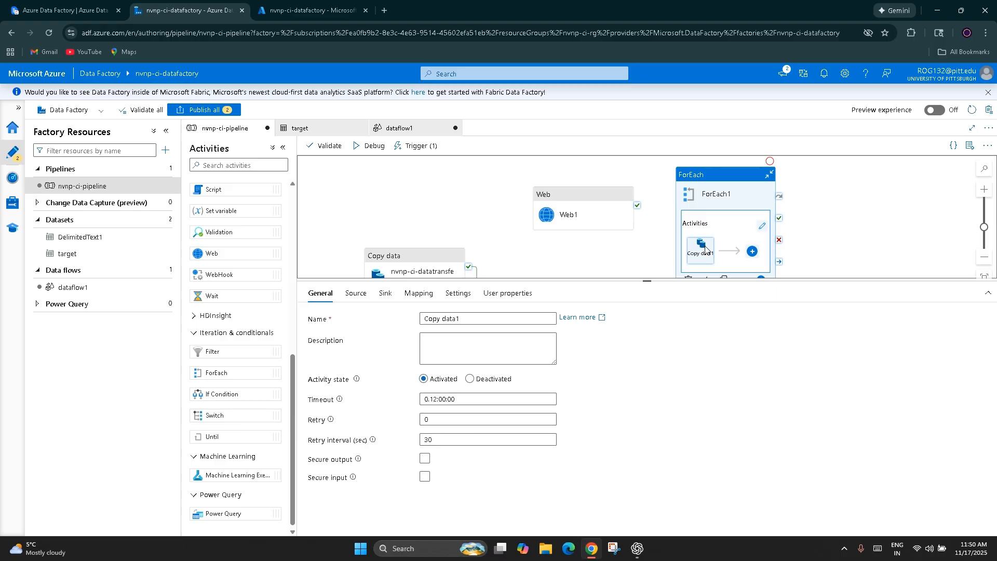
{"action": "left_click", "coordinate": [755, 254]}
{"action": "left_click", "coordinate": [853, 238]}
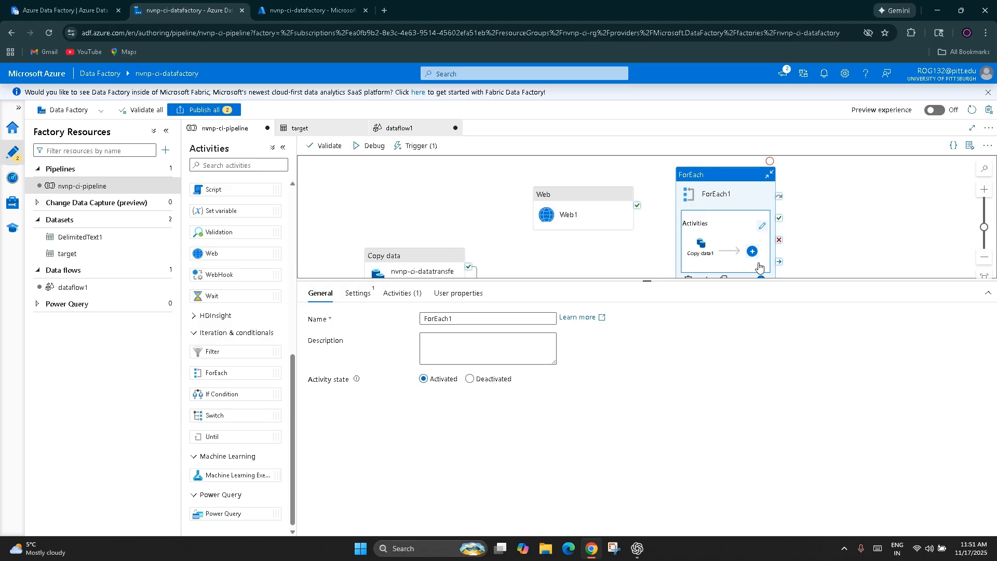
{"action": "scroll", "coordinate": [612, 271], "scroll_direction": "down", "scroll_amount": 2}
{"action": "scroll", "coordinate": [603, 267], "scroll_direction": "up", "scroll_amount": 2}
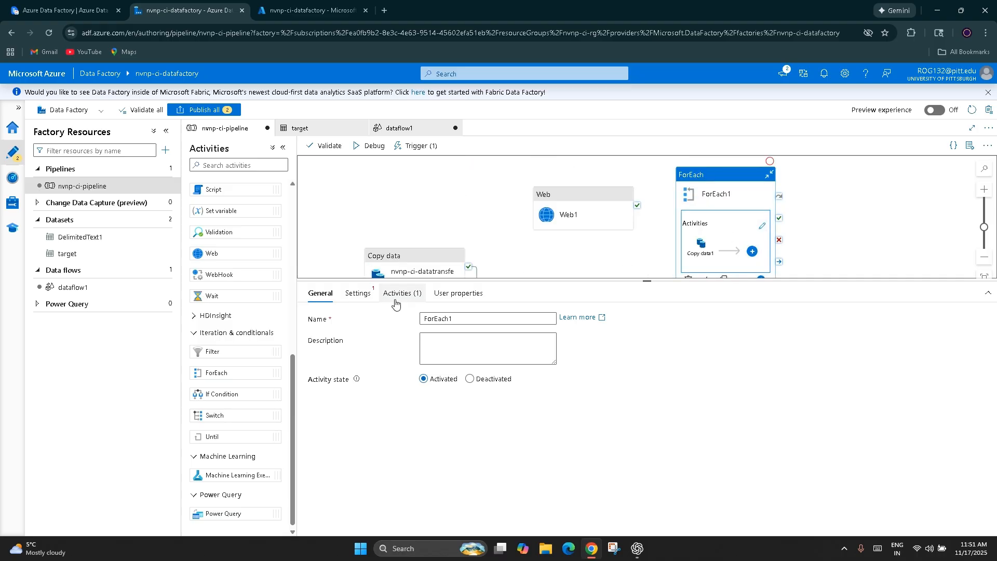
Step: Review ForEach's Sequential, Batch count and Items settings and its inner activities, and delete ForEach from the pipeline
{"action": "left_click", "coordinate": [358, 294]}
{"action": "left_click", "coordinate": [425, 317]}
{"action": "left_click", "coordinate": [425, 318]}
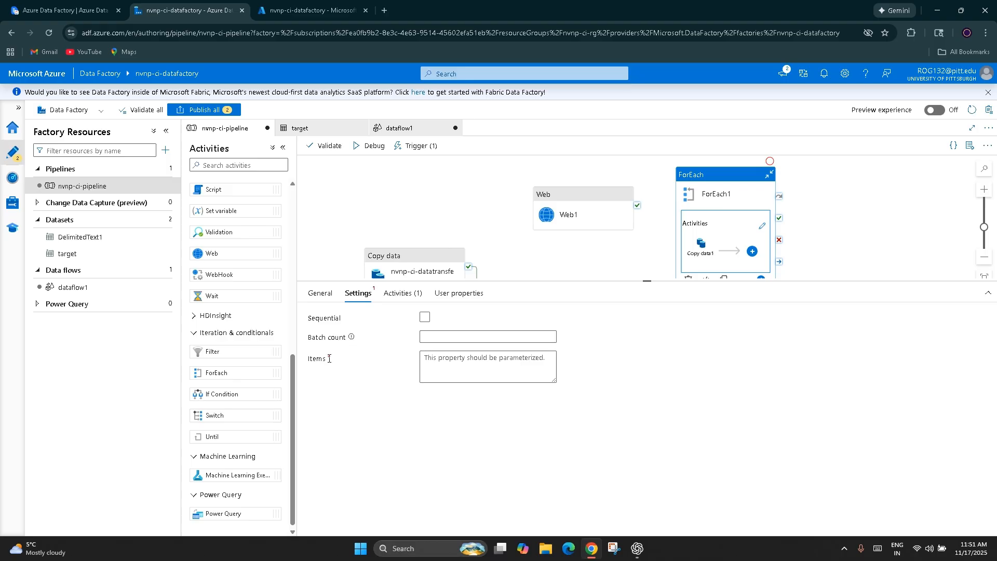
{"action": "left_click", "coordinate": [406, 296]}
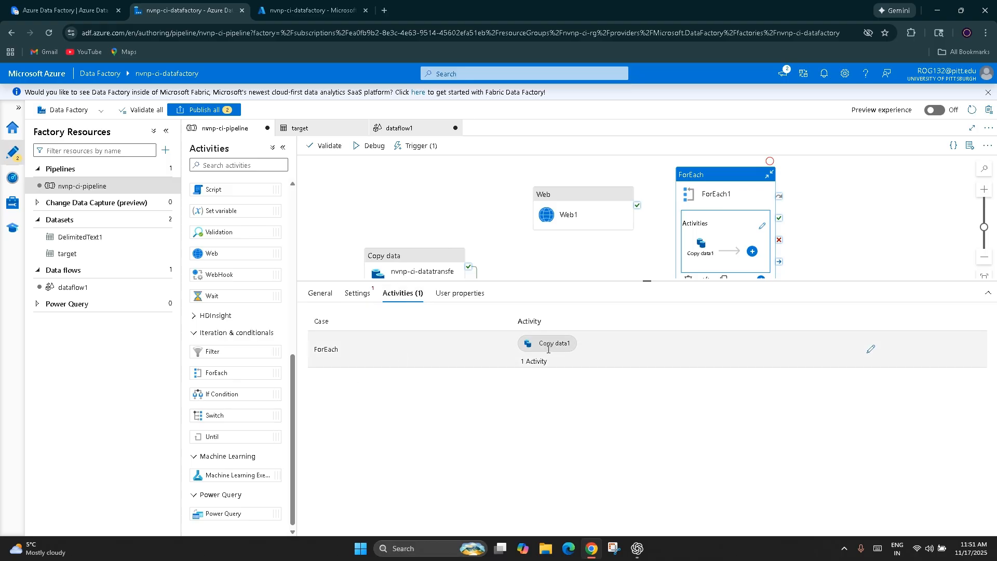
{"action": "left_click", "coordinate": [321, 294]}
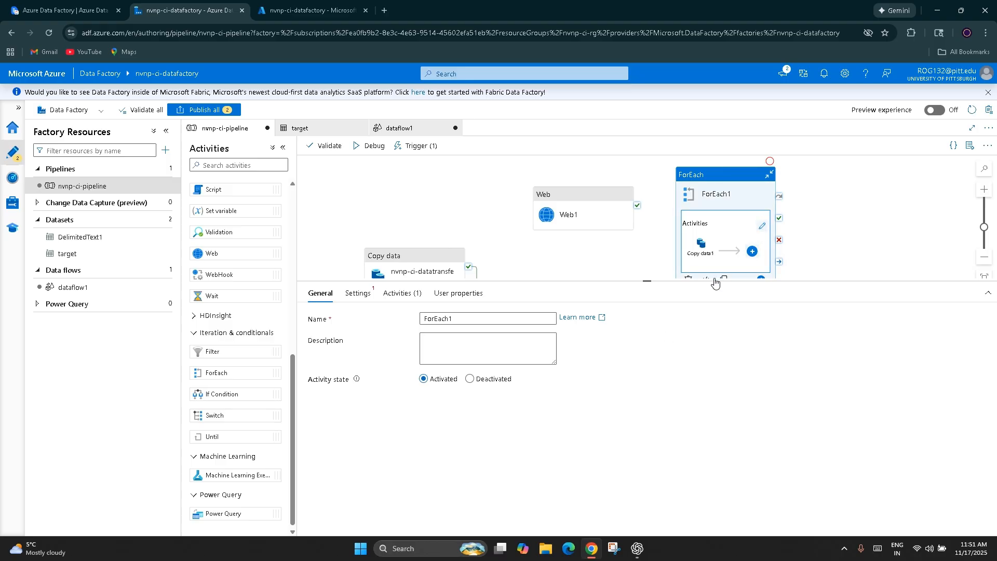
{"action": "scroll", "coordinate": [694, 227], "scroll_direction": "down", "scroll_amount": 1}
{"action": "left_click", "coordinate": [691, 227]}
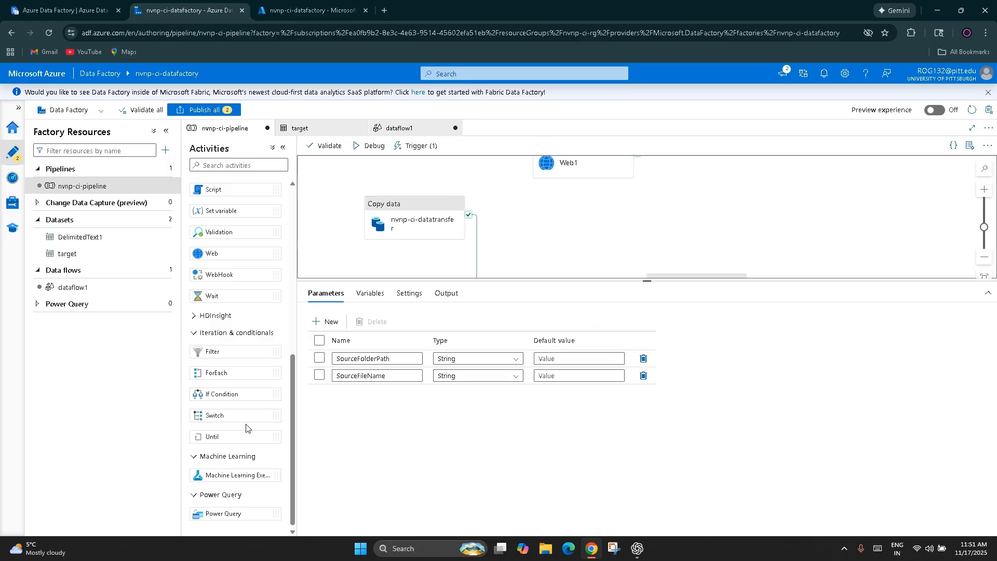
Step: Add a Filter activity to the pipeline, show its Items and Condition settings, and delete it again
{"action": "left_click", "coordinate": [218, 351]}
{"action": "left_click_drag", "start_coordinate": [217, 352], "coordinate": [747, 227]}
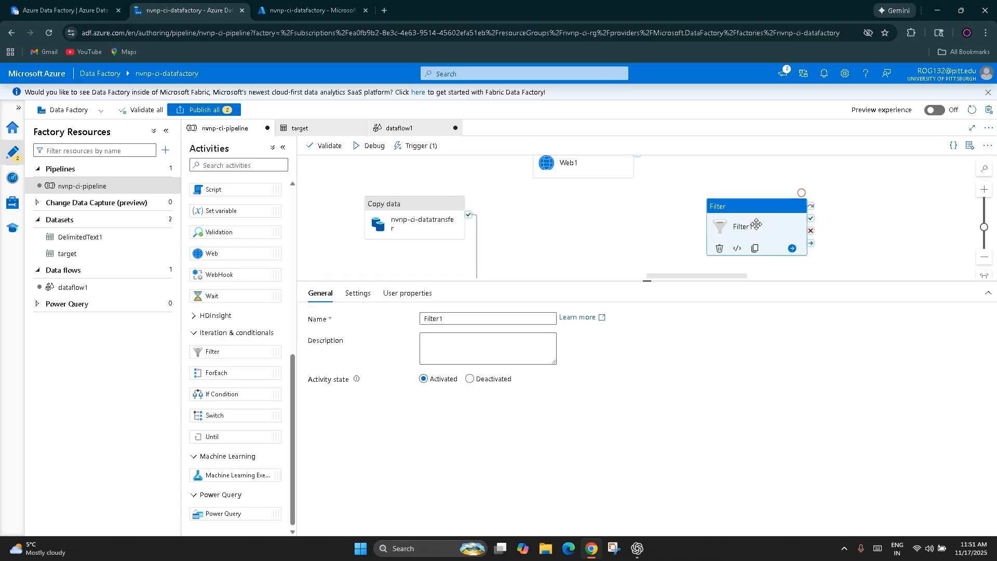
{"action": "left_click", "coordinate": [354, 294]}
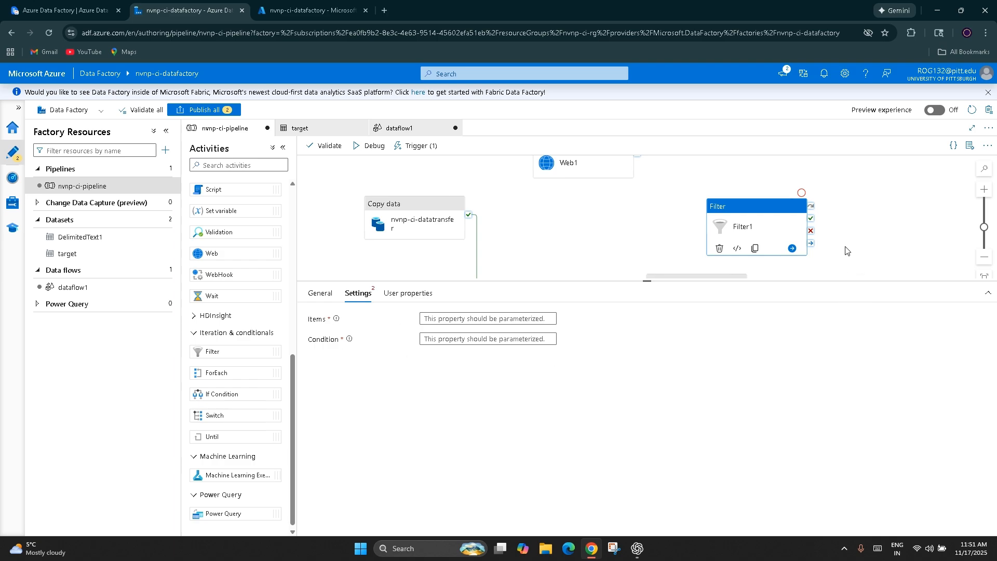
{"action": "left_click", "coordinate": [719, 249]}
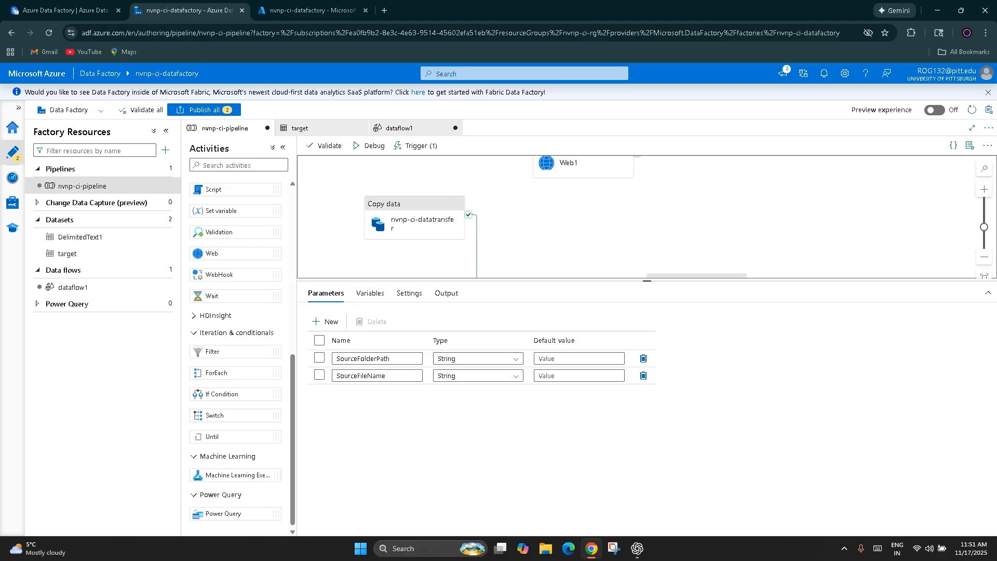
Step: Switch to the ClickUp notes to review section 4.3 Orchestration Activities, and return to the Azure Data Factory activity list
{"action": "left_click", "coordinate": [88, 10]}
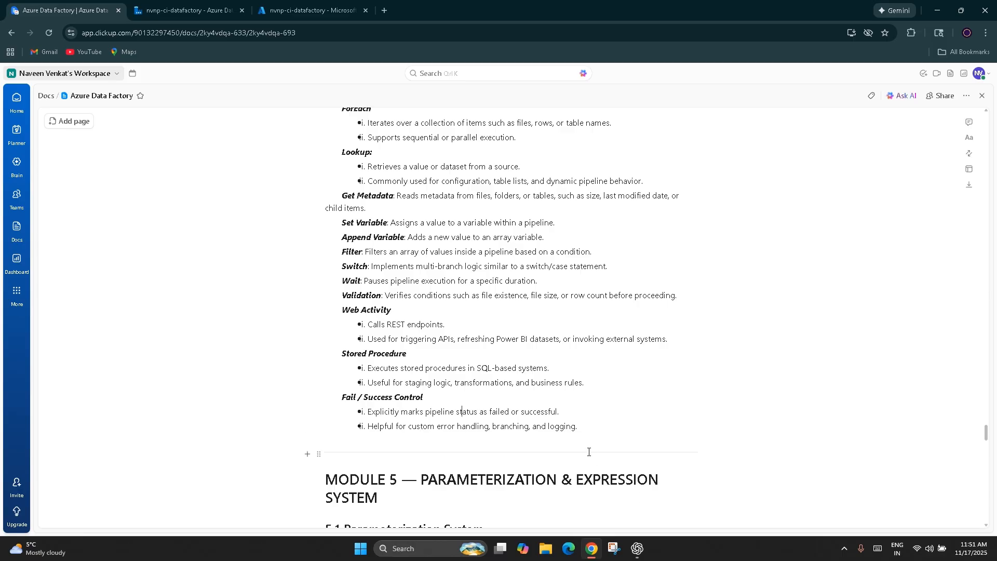
{"action": "left_click_drag", "start_coordinate": [586, 427], "coordinate": [306, 255]}
{"action": "left_click", "coordinate": [255, 310]}
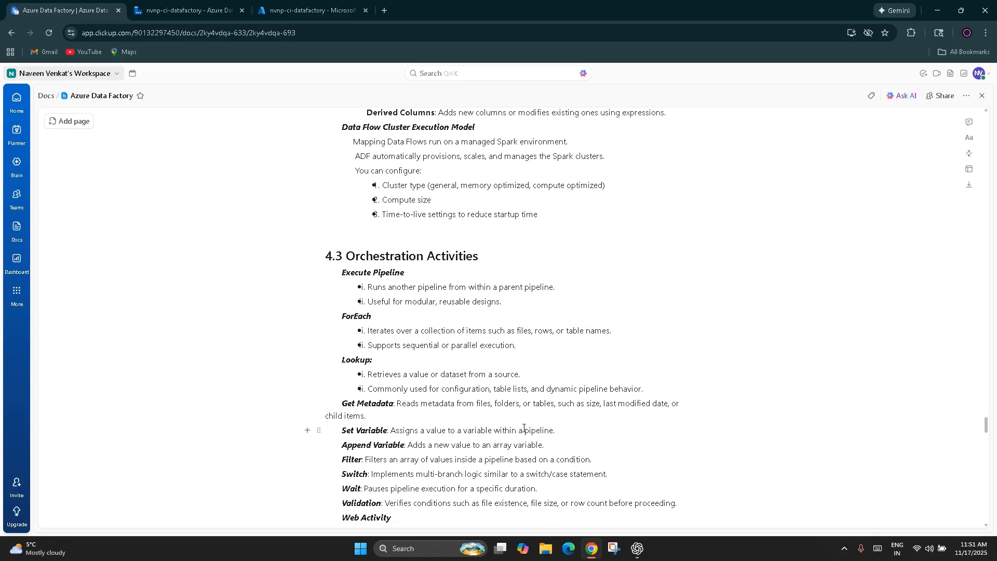
{"action": "left_click", "coordinate": [200, 3]}
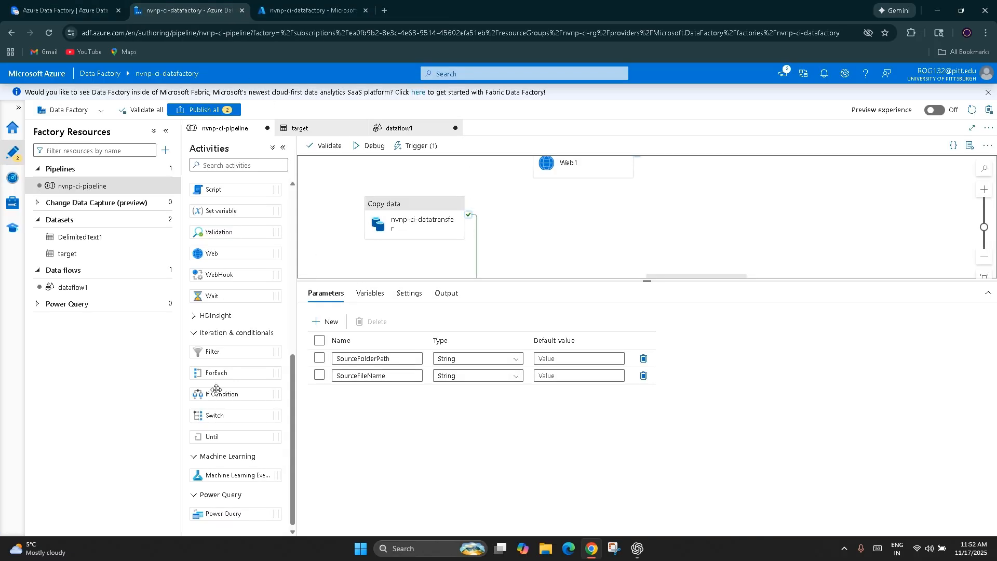
{"action": "scroll", "coordinate": [200, 375], "scroll_direction": "up", "scroll_amount": 3}
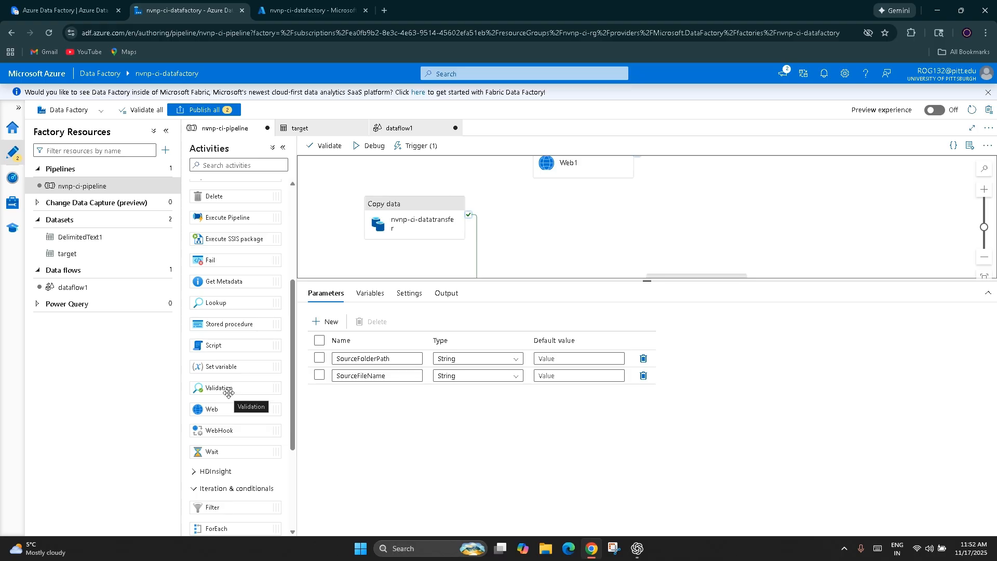
Step: Move the Notebook activity up beside Copy data and delete the Web activity
{"action": "scroll", "coordinate": [491, 207], "scroll_direction": "down", "scroll_amount": 1}
{"action": "left_click_drag", "start_coordinate": [679, 252], "coordinate": [580, 171]}
{"action": "scroll", "coordinate": [580, 172], "scroll_direction": "up", "scroll_amount": 1}
{"action": "scroll", "coordinate": [712, 210], "scroll_direction": "up", "scroll_amount": 4}
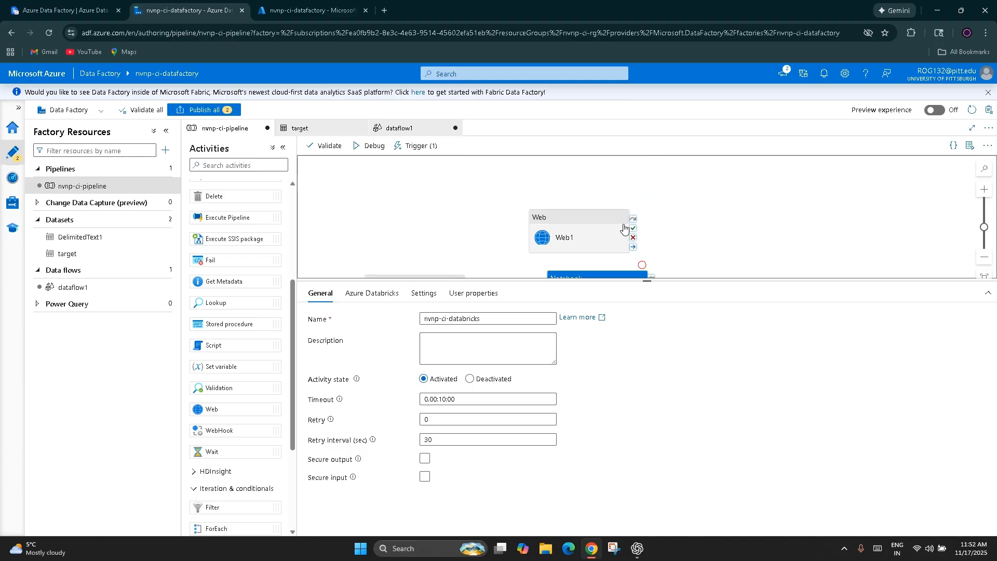
{"action": "left_click", "coordinate": [584, 240]}
{"action": "left_click", "coordinate": [544, 254]}
Step: Align the Notebook activity level with Copy data so their connector runs straight
{"action": "scroll", "coordinate": [540, 249], "scroll_direction": "down", "scroll_amount": 3}
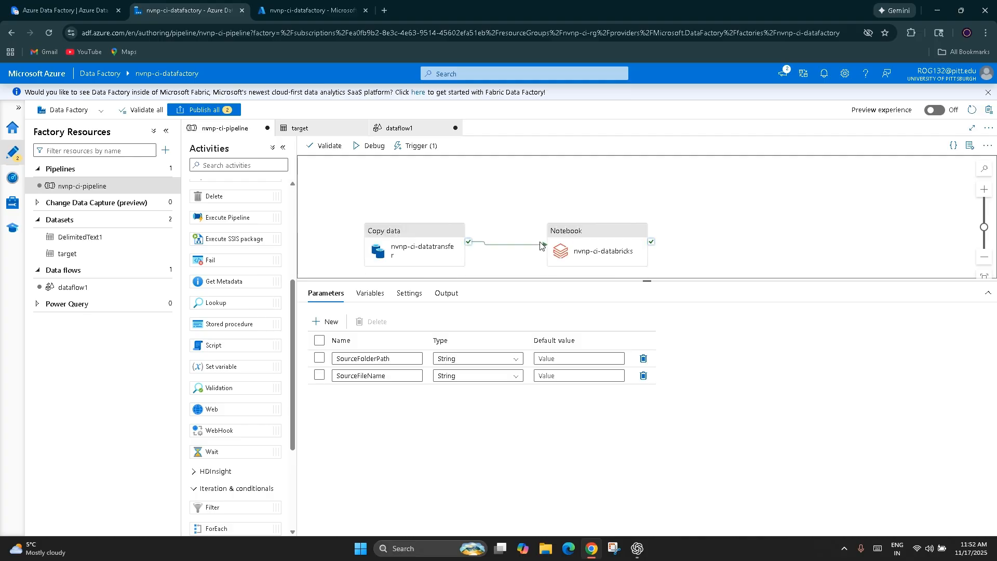
{"action": "left_click", "coordinate": [594, 203]}
{"action": "left_click_drag", "start_coordinate": [594, 203], "coordinate": [598, 204]}
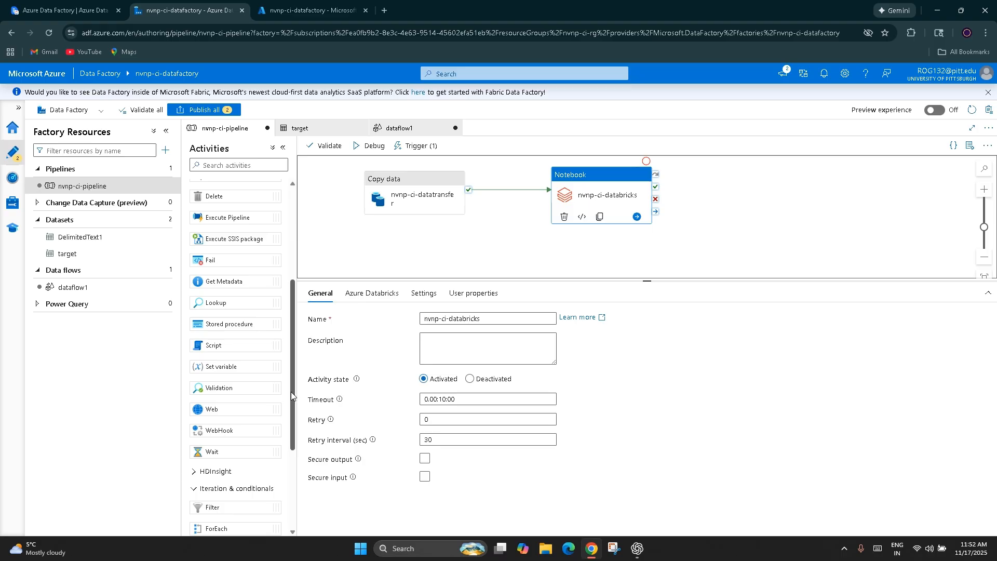
Step: Expand the Synapse, Azure Data Explorer and Azure Function activity groups to show their activities
{"action": "left_click_drag", "start_coordinate": [292, 352], "coordinate": [274, 237]}
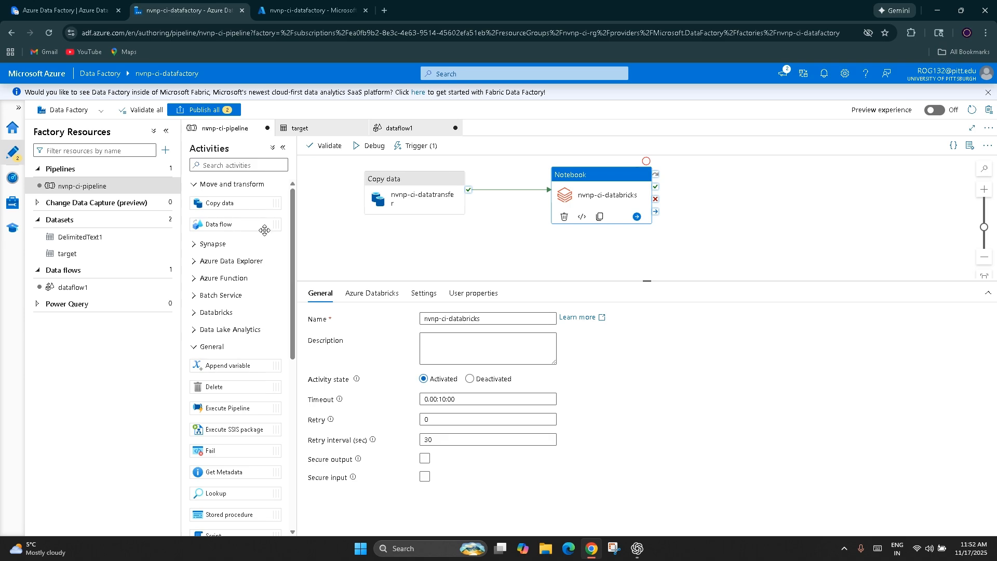
{"action": "left_click", "coordinate": [192, 246]}
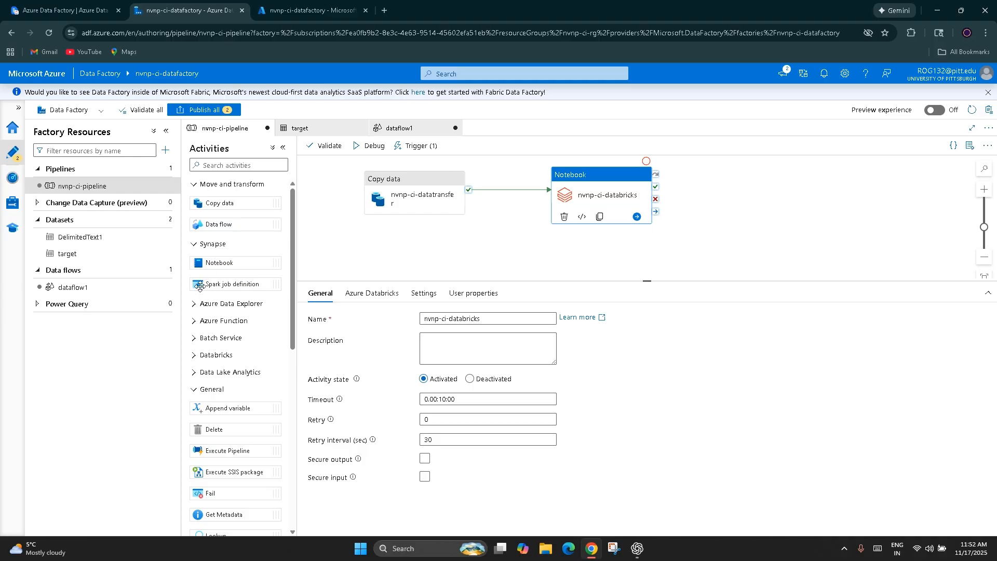
{"action": "left_click", "coordinate": [195, 305]}
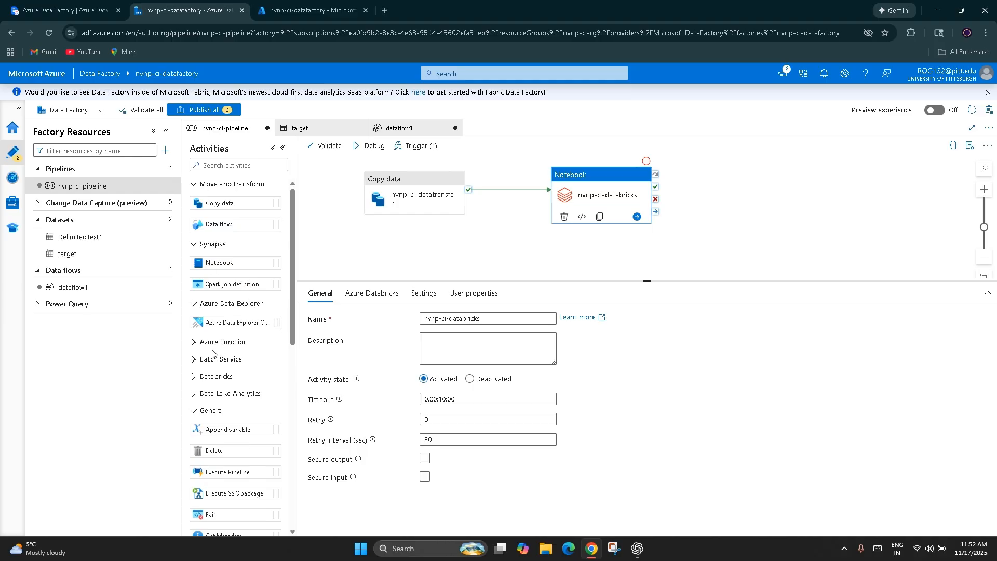
{"action": "left_click", "coordinate": [194, 342]}
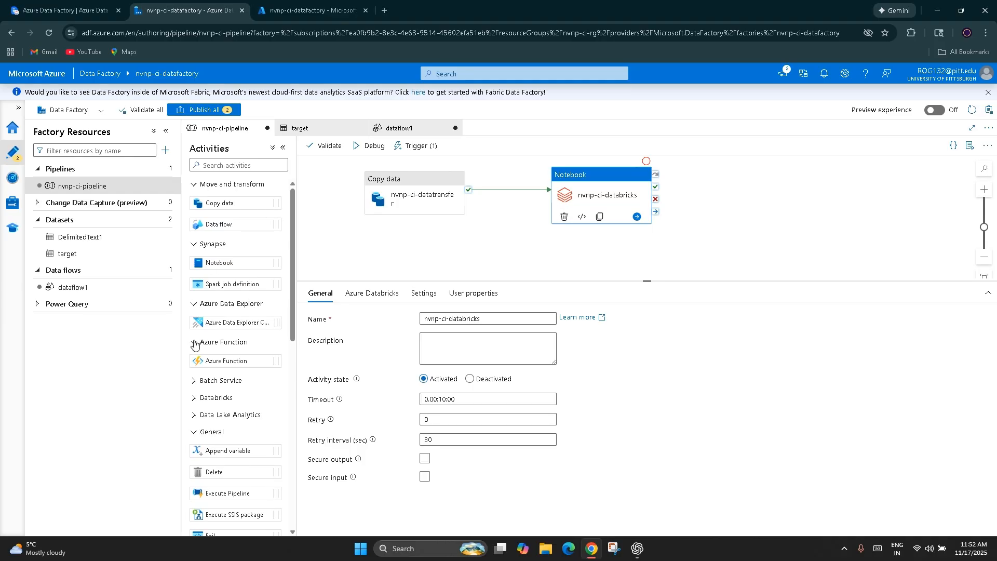
Step: Add an Azure Function activity to the pipeline canvas below the connected activities, and delete it again
{"action": "left_click_drag", "start_coordinate": [221, 364], "coordinate": [507, 245]}
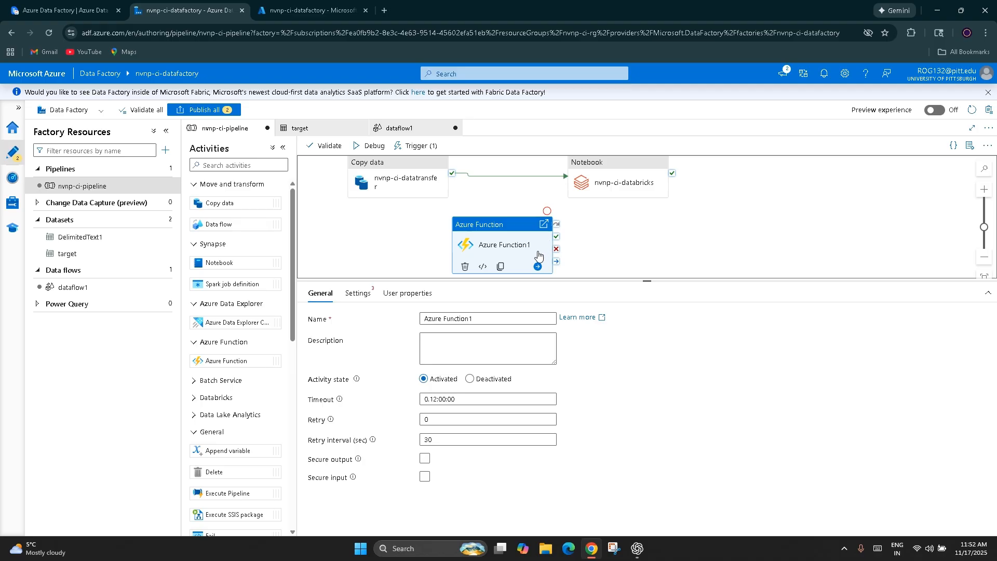
{"action": "left_click", "coordinate": [465, 267]}
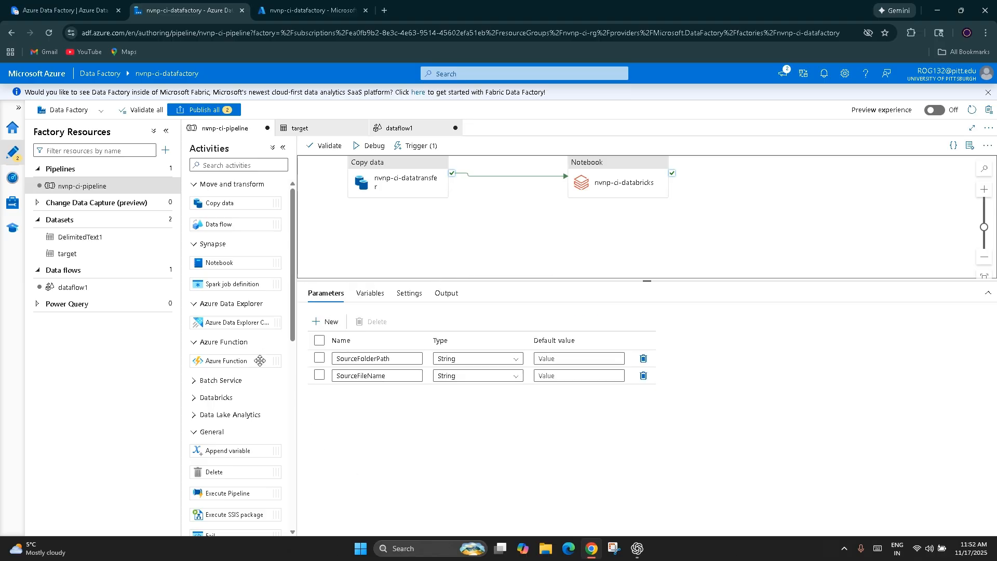
Step: Expand the Batch Service and Databricks activity groups to show their activities
{"action": "left_click", "coordinate": [229, 382]}
{"action": "left_click", "coordinate": [216, 420]}
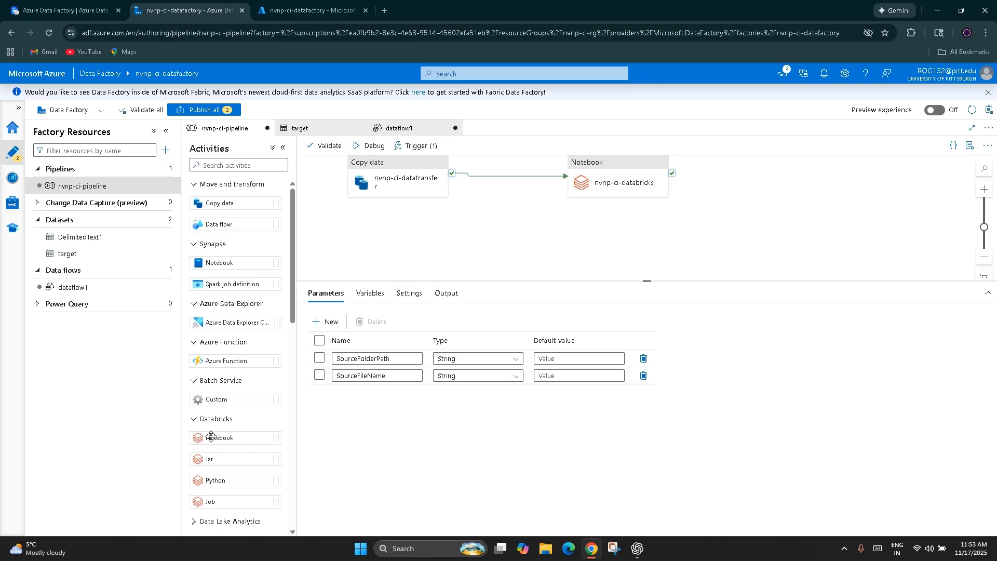
Step: Review the nvnp-ci-databricks Notebook activity's general options, Databricks linked service choices, user properties and notebook settings
{"action": "scroll", "coordinate": [634, 237], "scroll_direction": "up", "scroll_amount": 1}
{"action": "left_click", "coordinate": [634, 237]}
{"action": "left_click", "coordinate": [361, 294]}
{"action": "left_click", "coordinate": [506, 318]}
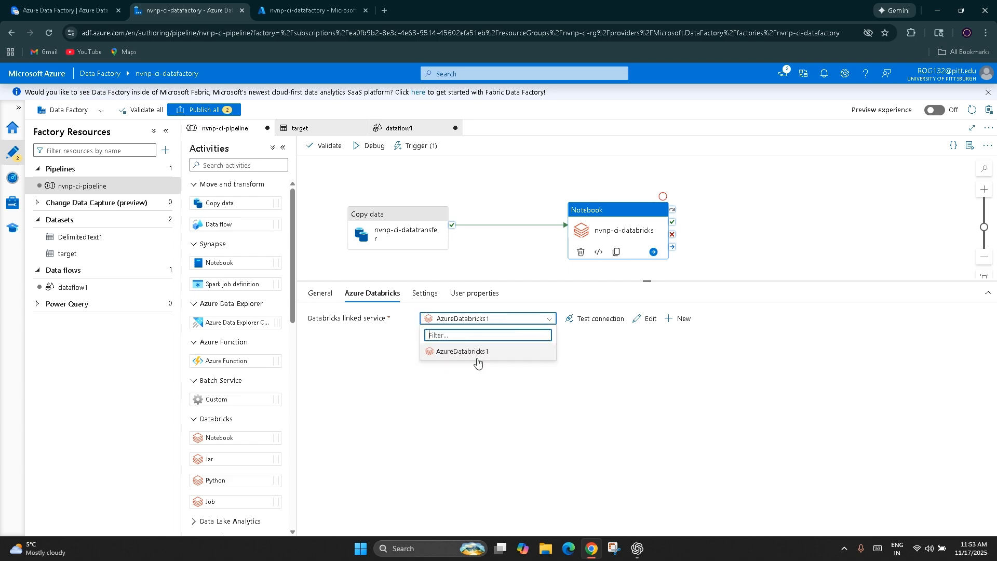
{"action": "left_click", "coordinate": [322, 294]}
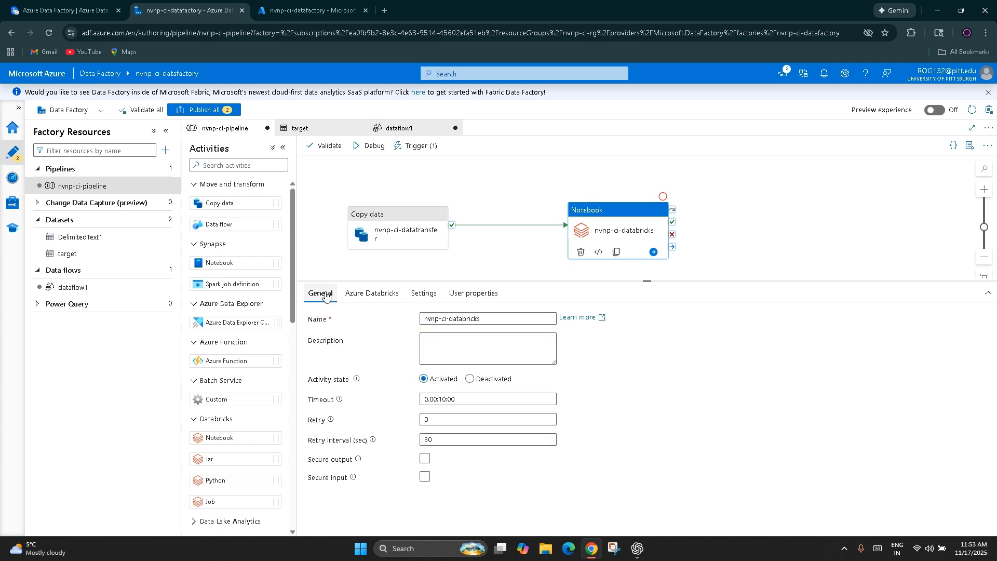
{"action": "left_click", "coordinate": [372, 294]}
{"action": "left_click", "coordinate": [473, 294]}
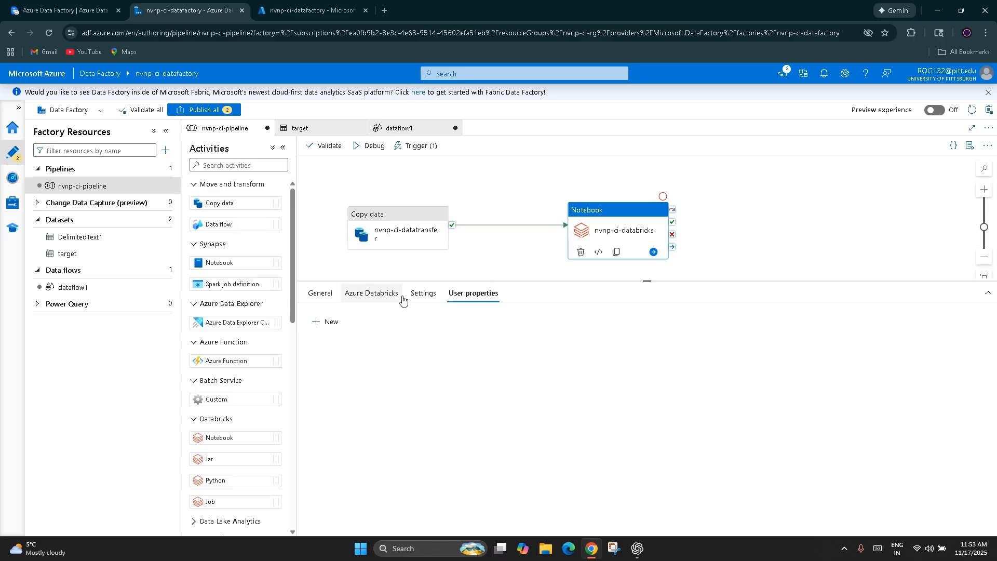
{"action": "left_click", "coordinate": [421, 295]}
Step: Move the Notebook activity closer to Copy data, keeping it level so their connector stays straight
{"action": "left_click", "coordinate": [393, 164]}
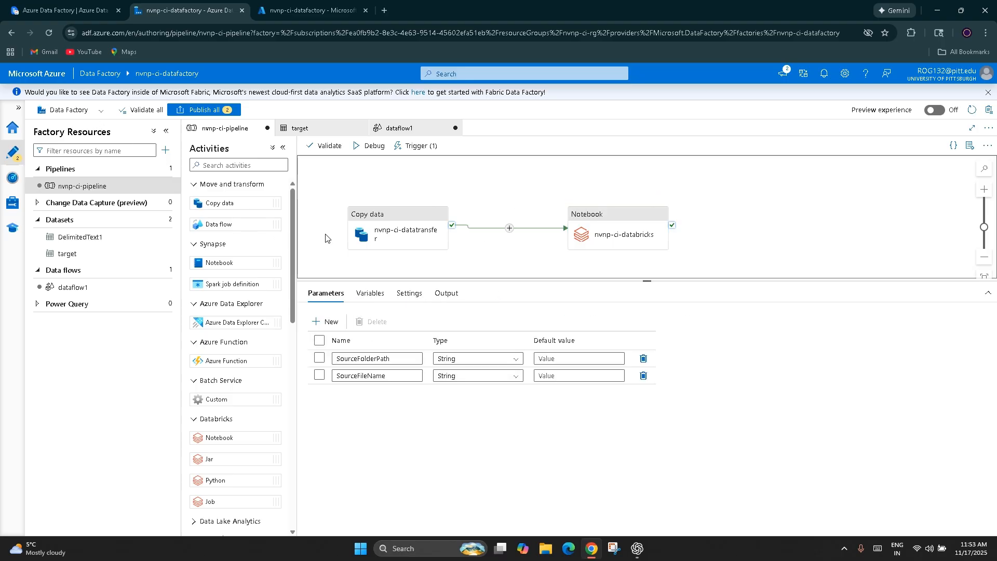
{"action": "left_click_drag", "start_coordinate": [613, 235], "coordinate": [545, 232]}
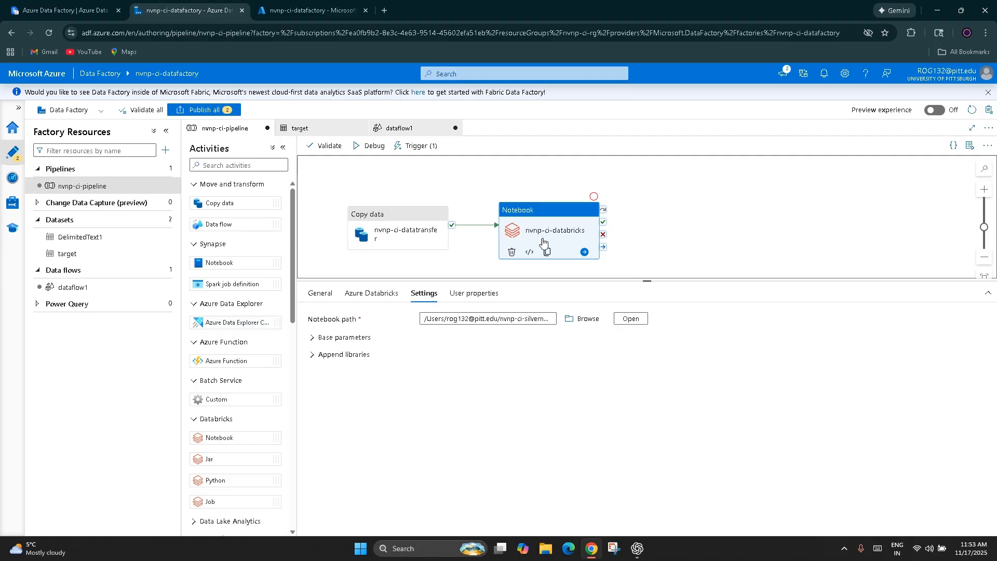
Step: Switch to the ClickUp notes and review section 4.3 Orchestration Activities through to Module 5 on parameterization and expressions
{"action": "left_click", "coordinate": [62, 11]}
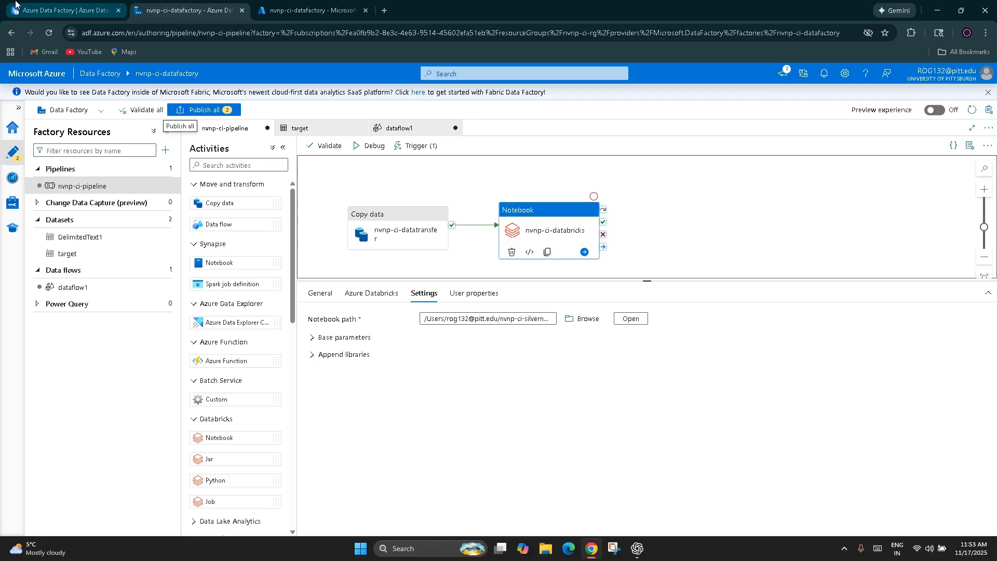
{"action": "scroll", "coordinate": [244, 314], "scroll_direction": "down", "scroll_amount": 5}
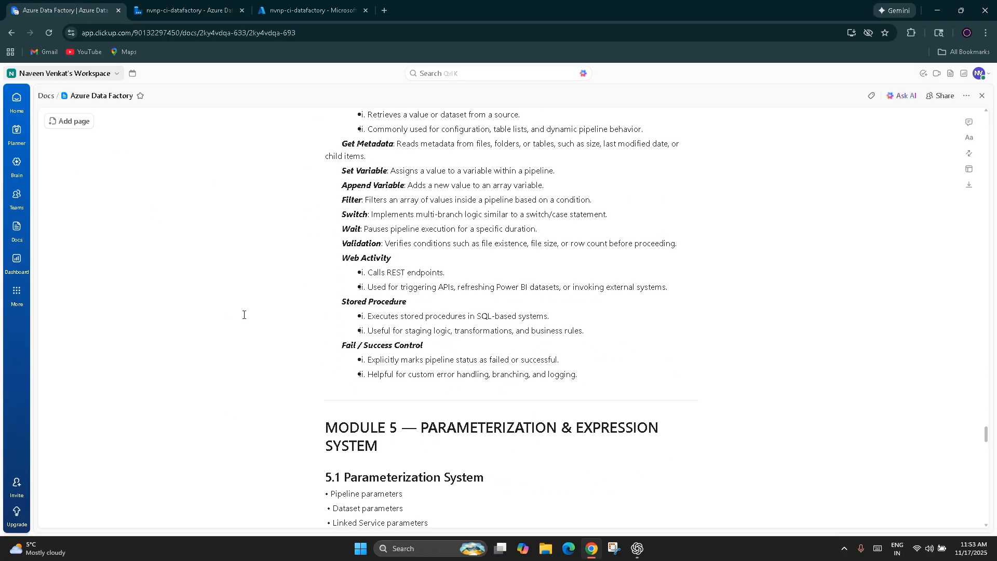
{"action": "scroll", "coordinate": [244, 315], "scroll_direction": "down", "scroll_amount": 1}
{"action": "scroll", "coordinate": [243, 315], "scroll_direction": "up", "scroll_amount": 7}
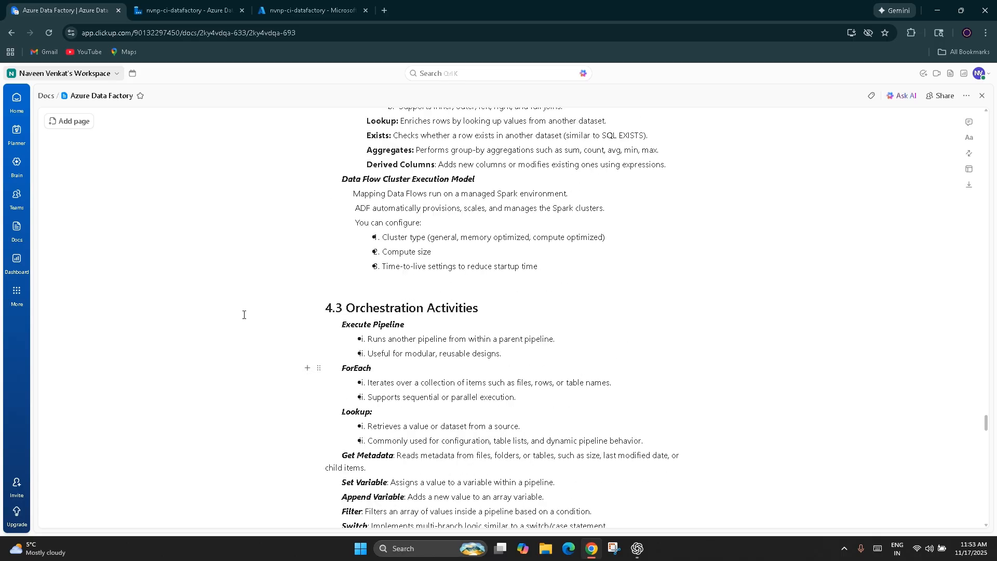
{"action": "scroll", "coordinate": [243, 314], "scroll_direction": "up", "scroll_amount": 1}
{"action": "scroll", "coordinate": [243, 315], "scroll_direction": "down", "scroll_amount": 6}
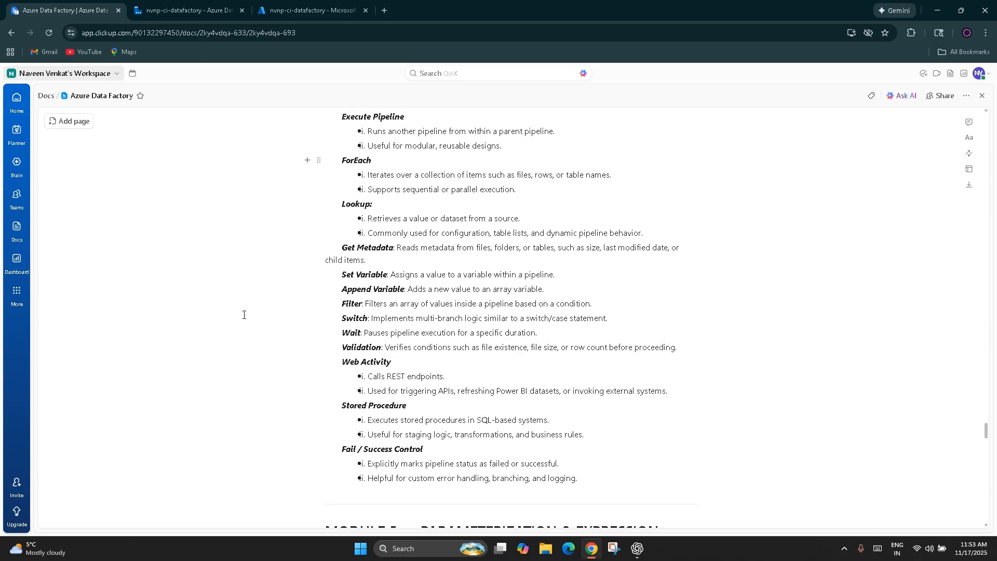
{"action": "scroll", "coordinate": [244, 315], "scroll_direction": "down", "scroll_amount": 4}
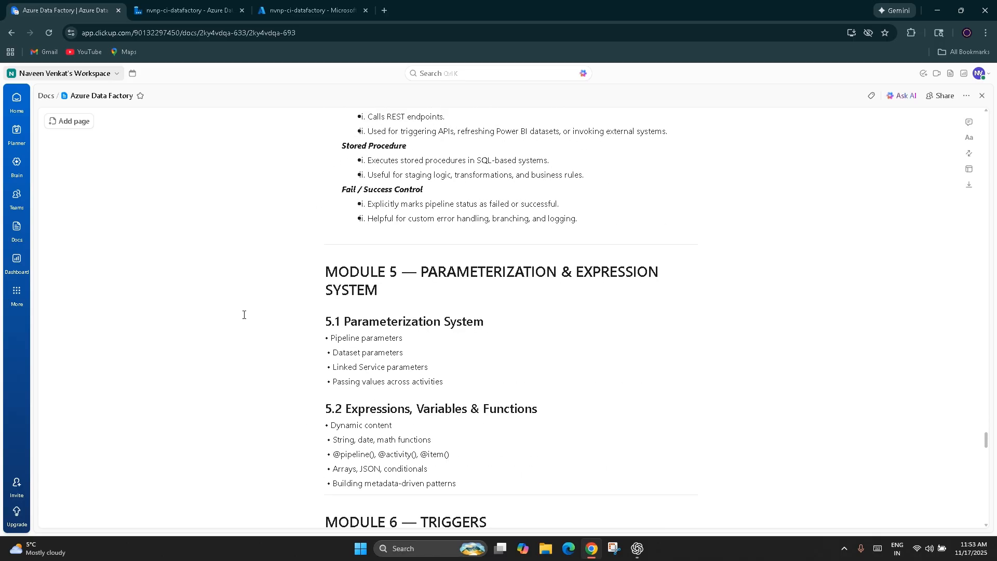